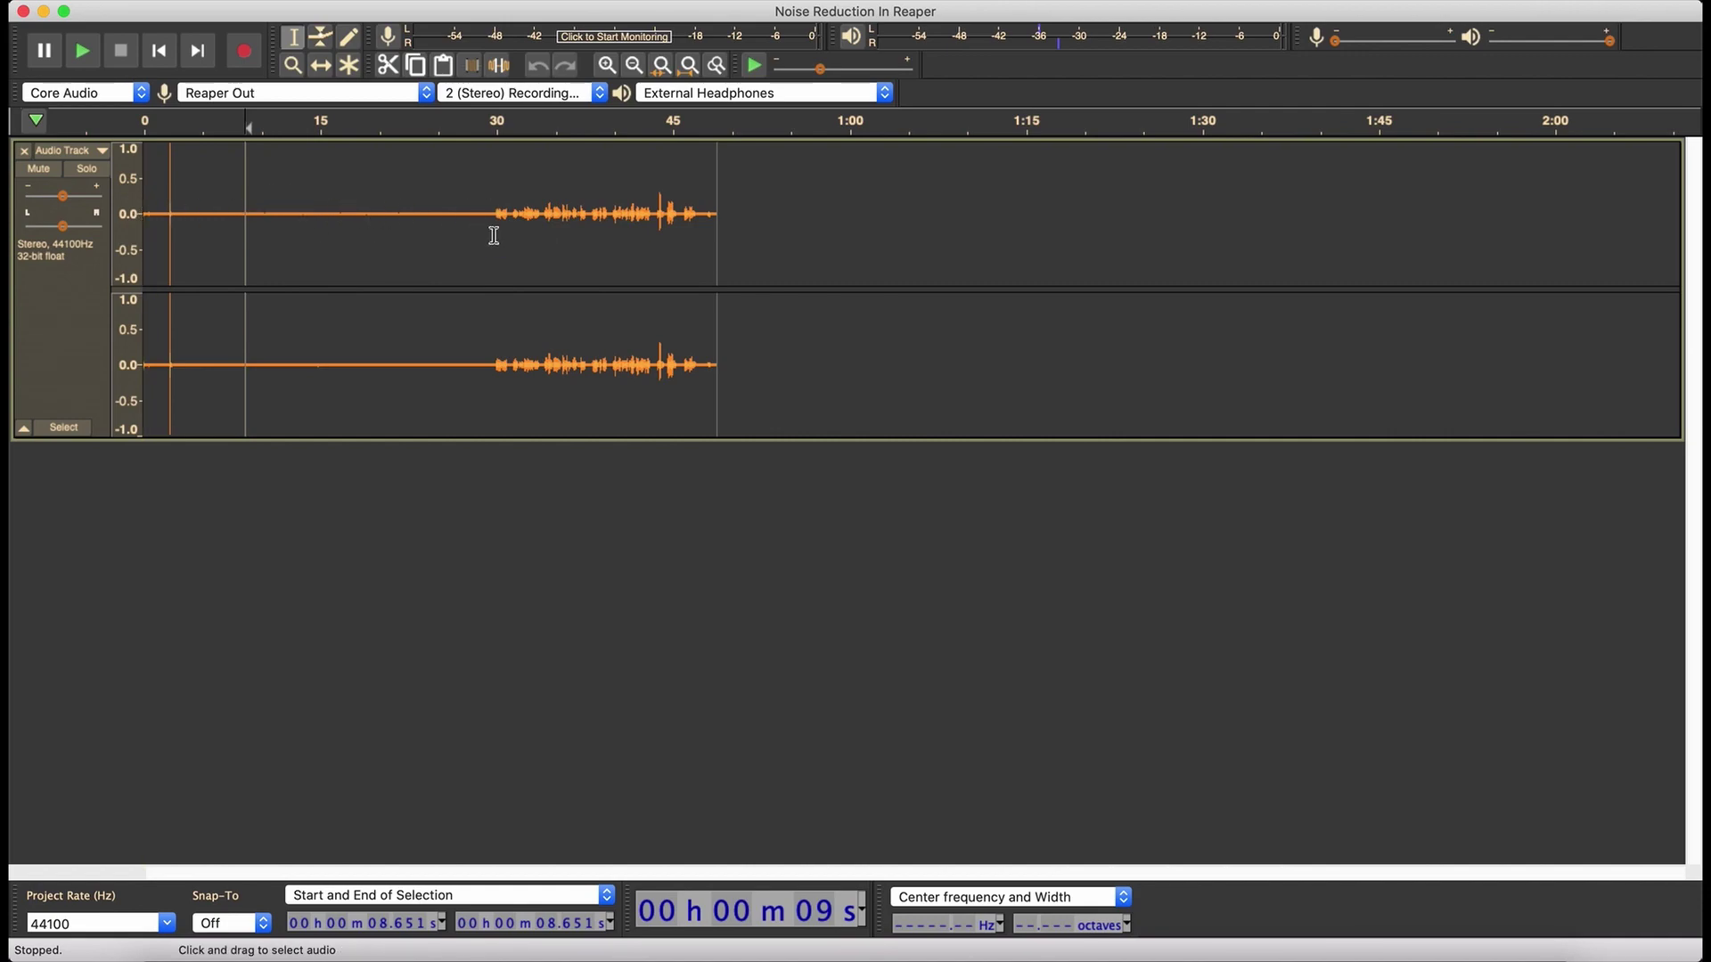
Listen to the background noise from about 7.2 s and to the speech starting at about 29.6 s
click(261, 203)
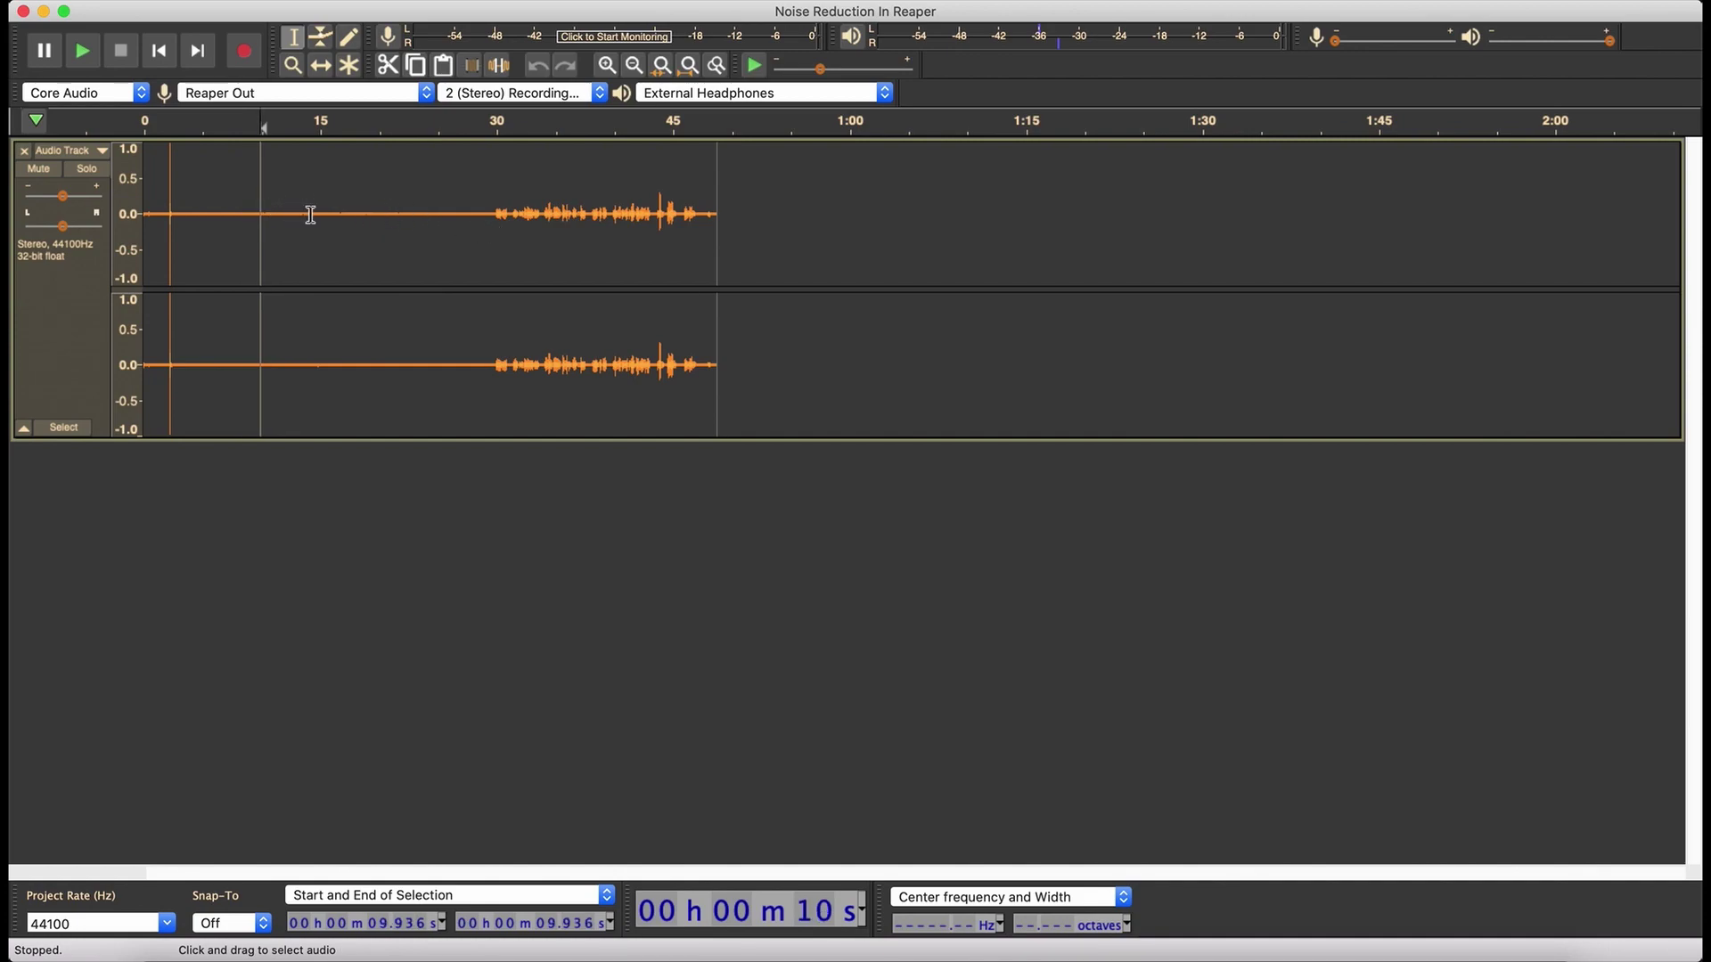
click(228, 200)
key(space)
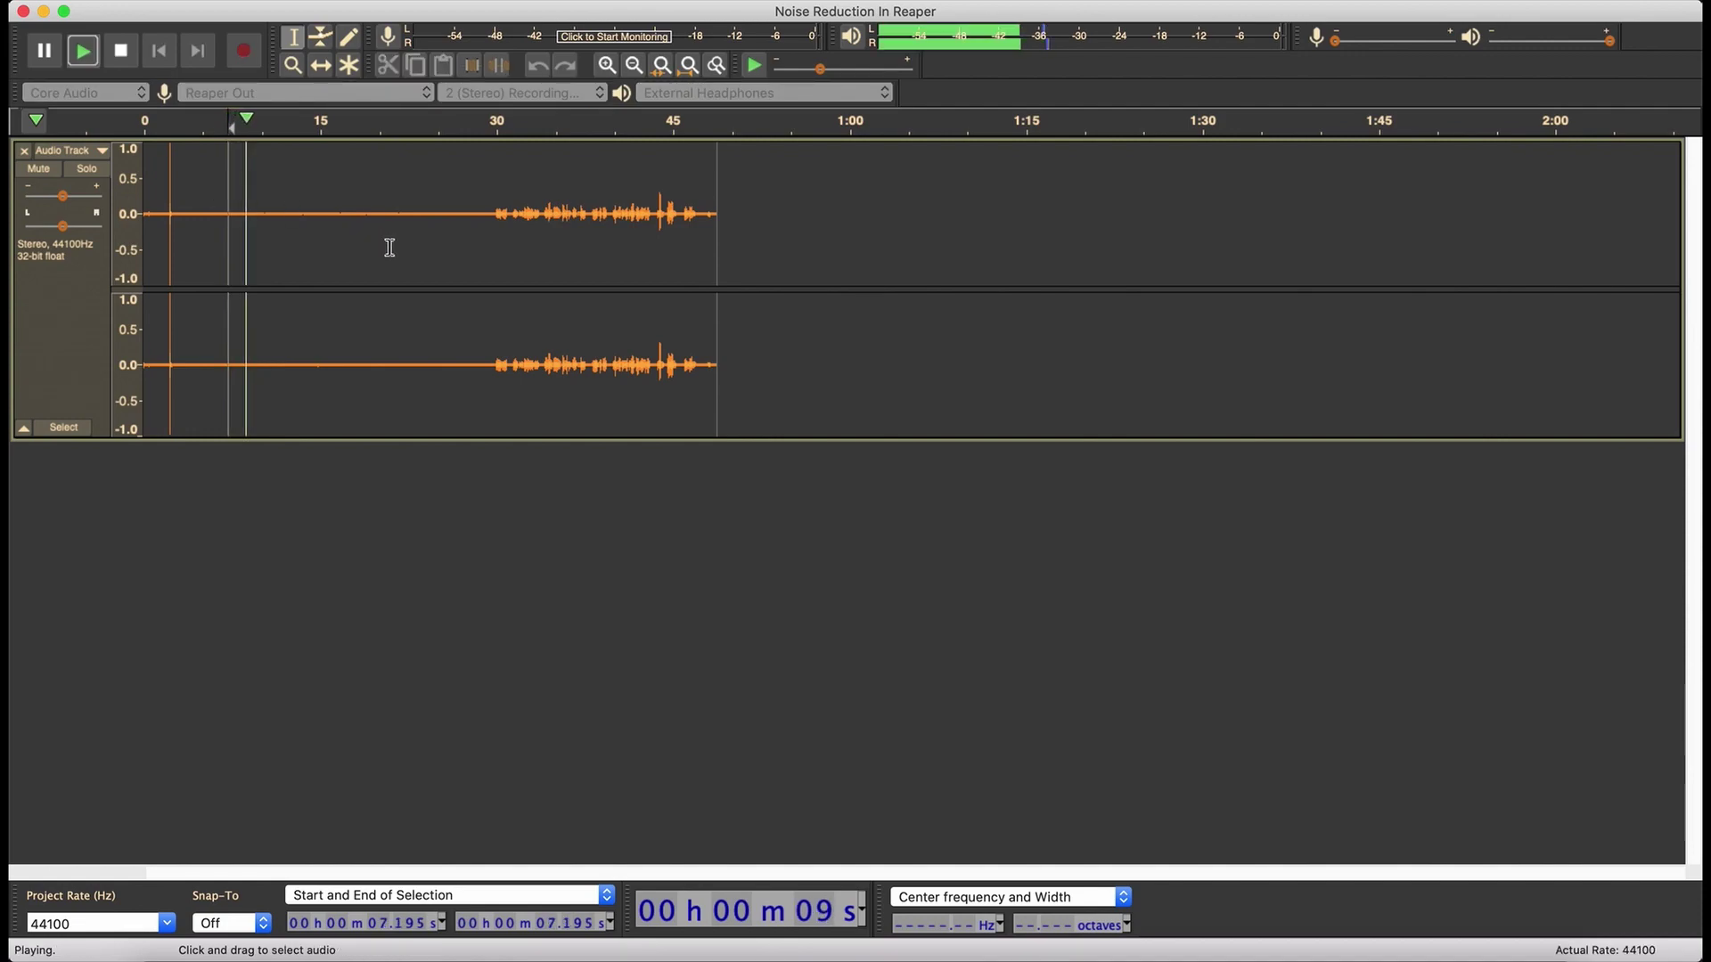
key(space)
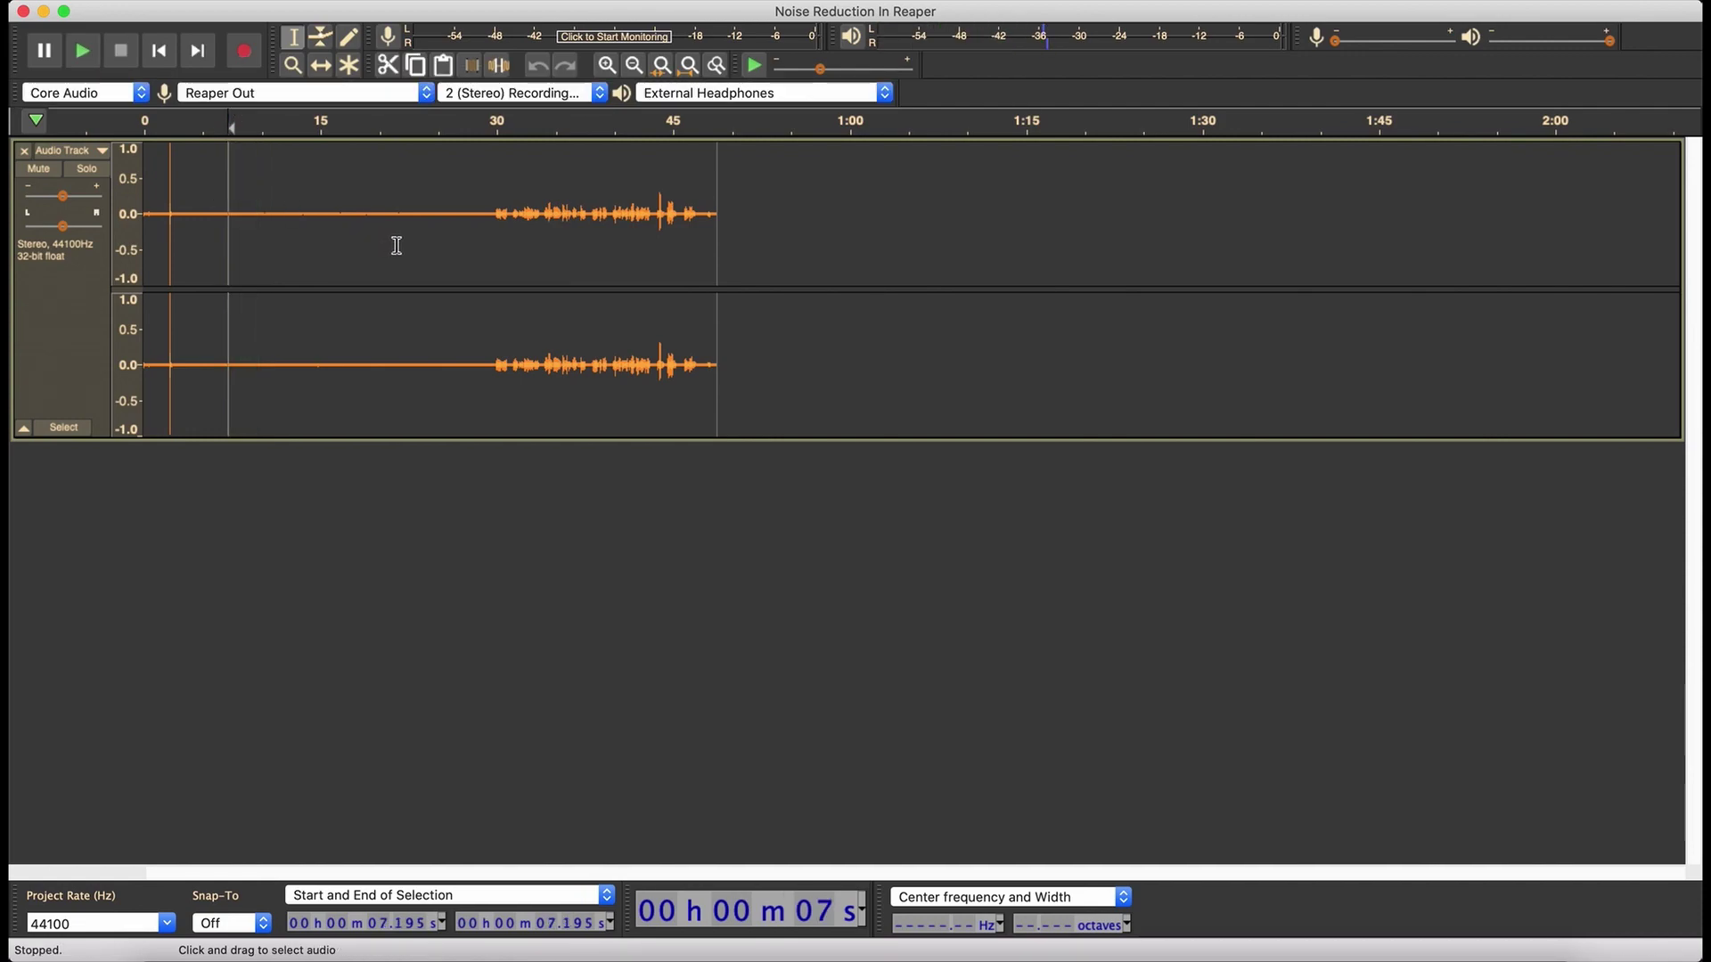
click(489, 183)
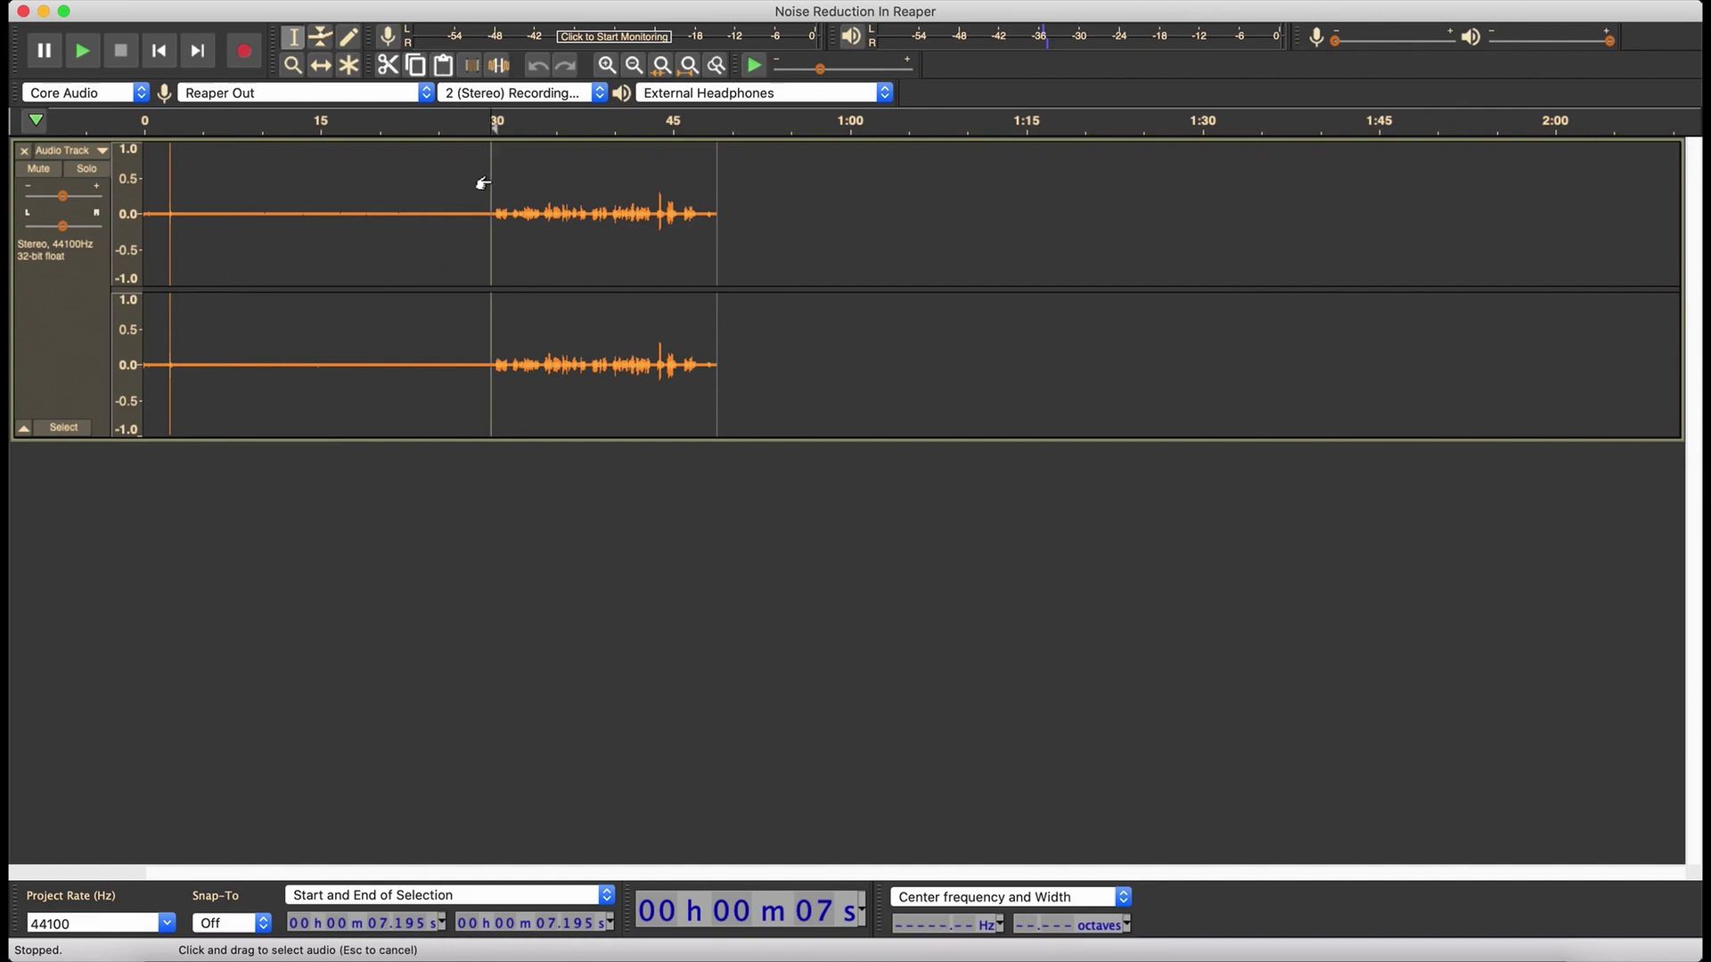
key(space)
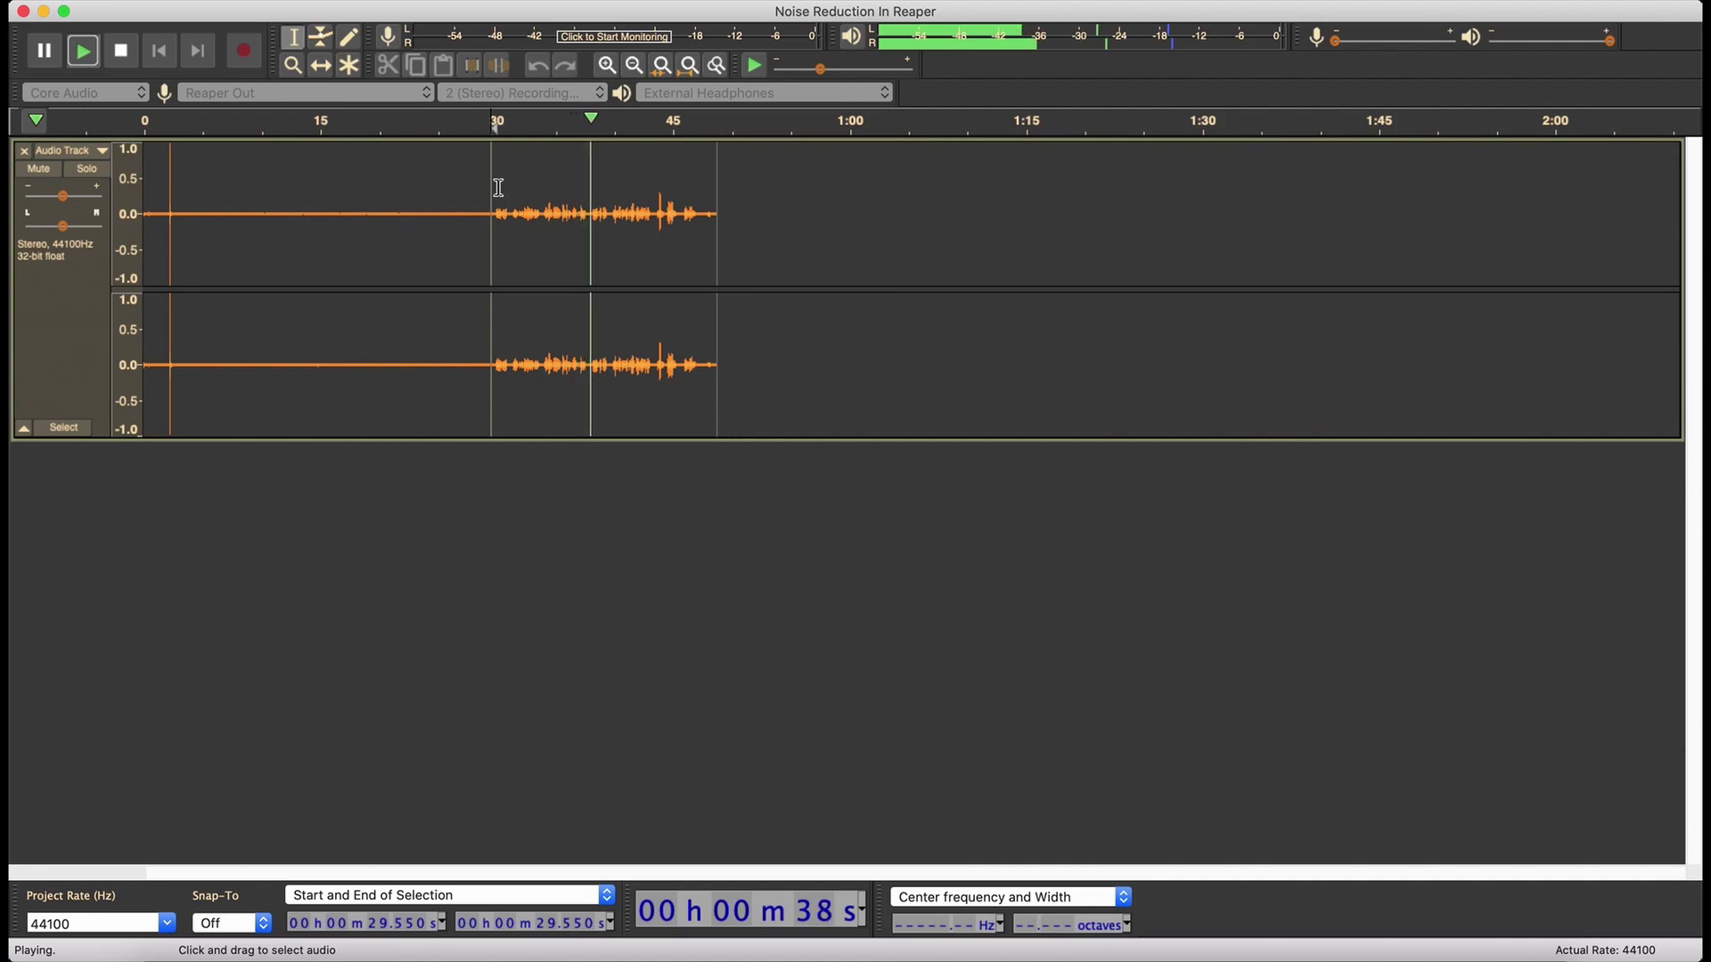
key(space)
Select the noise-only section of the track from about 2.8 s to 29.6 s and play part of it
click(163, 203)
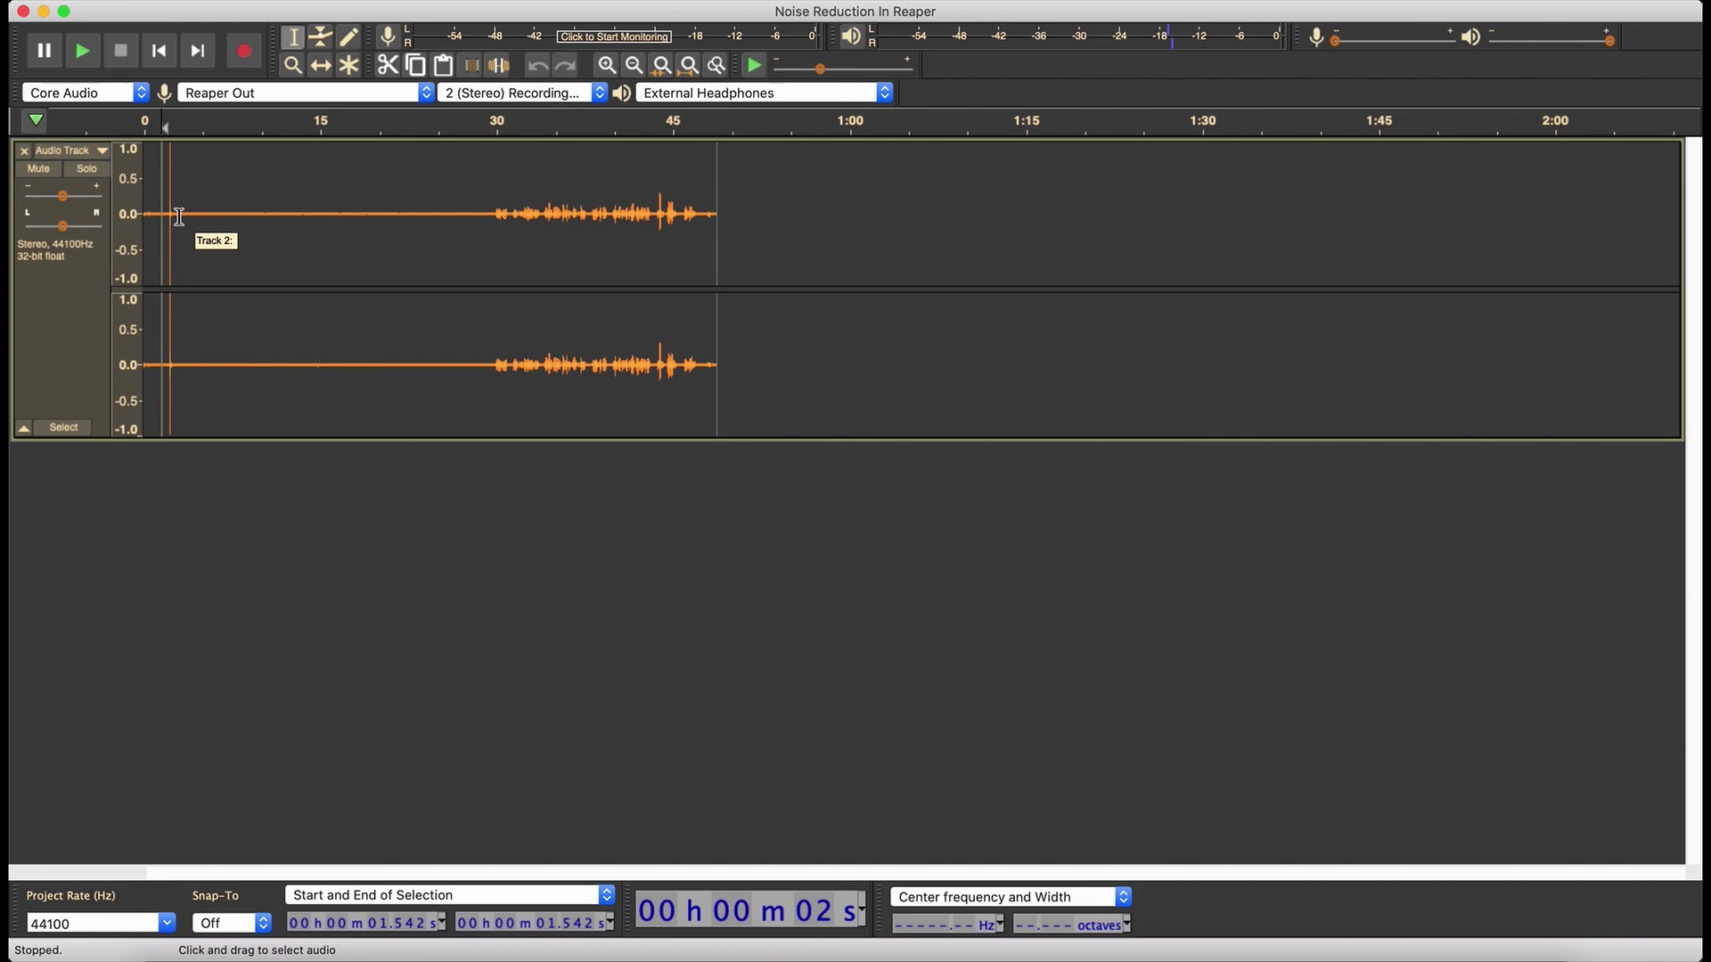
drag(177, 193, 491, 224)
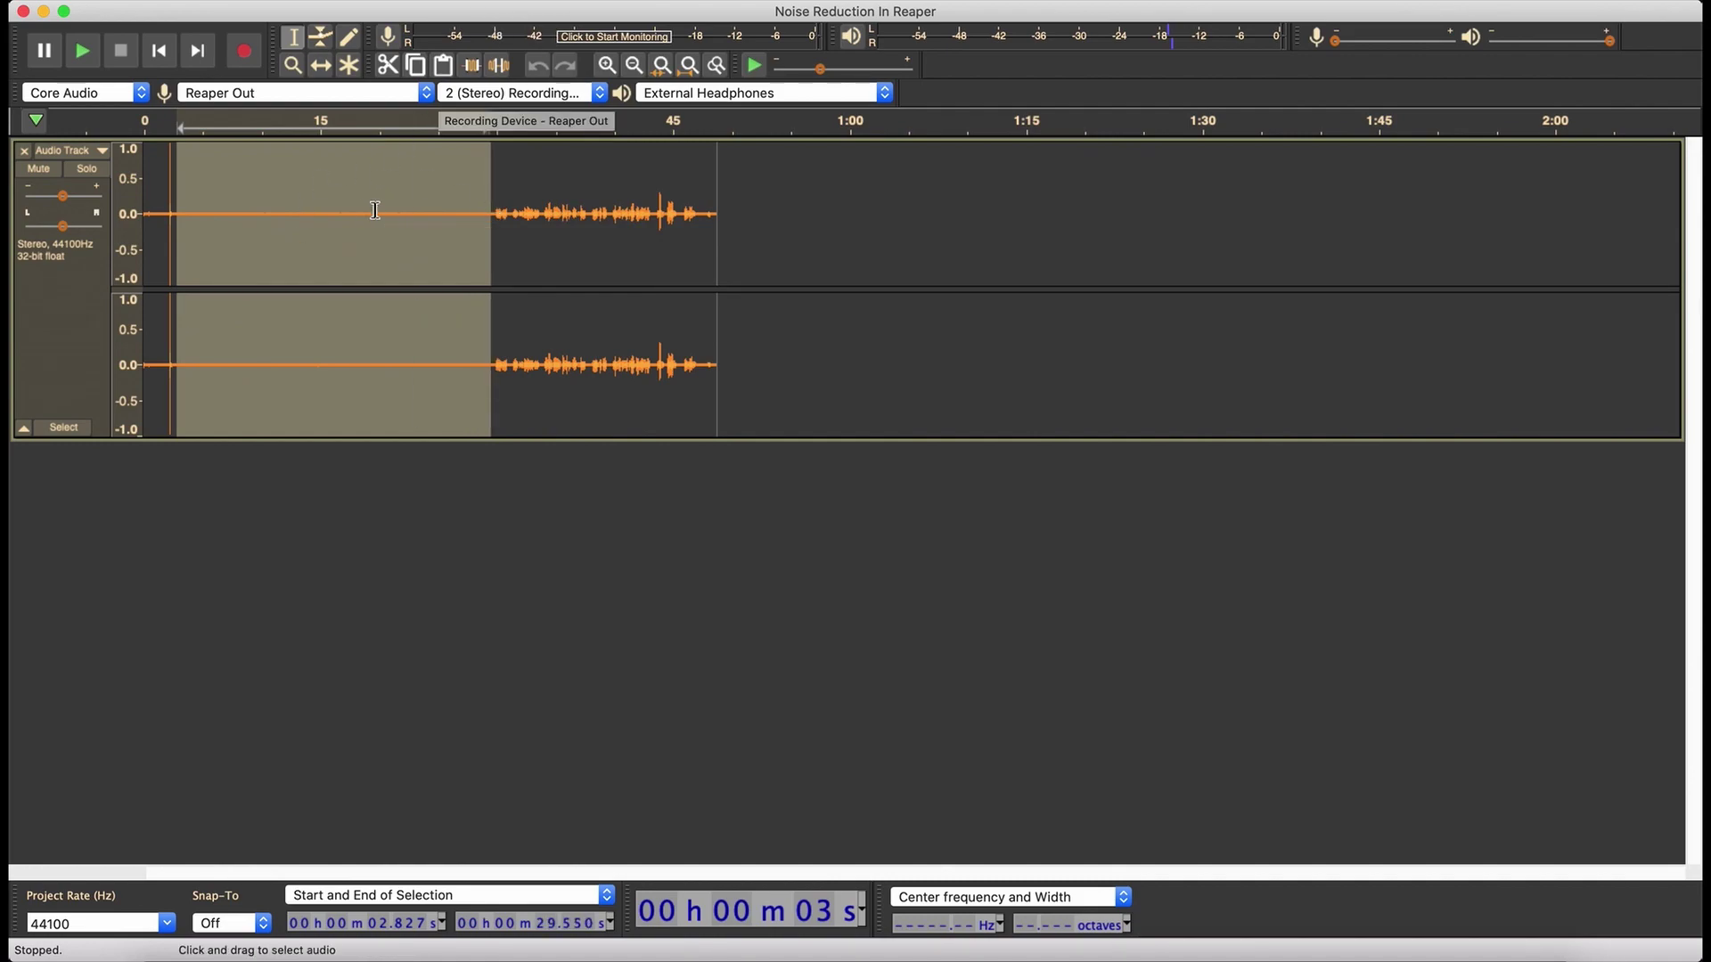
key(space)
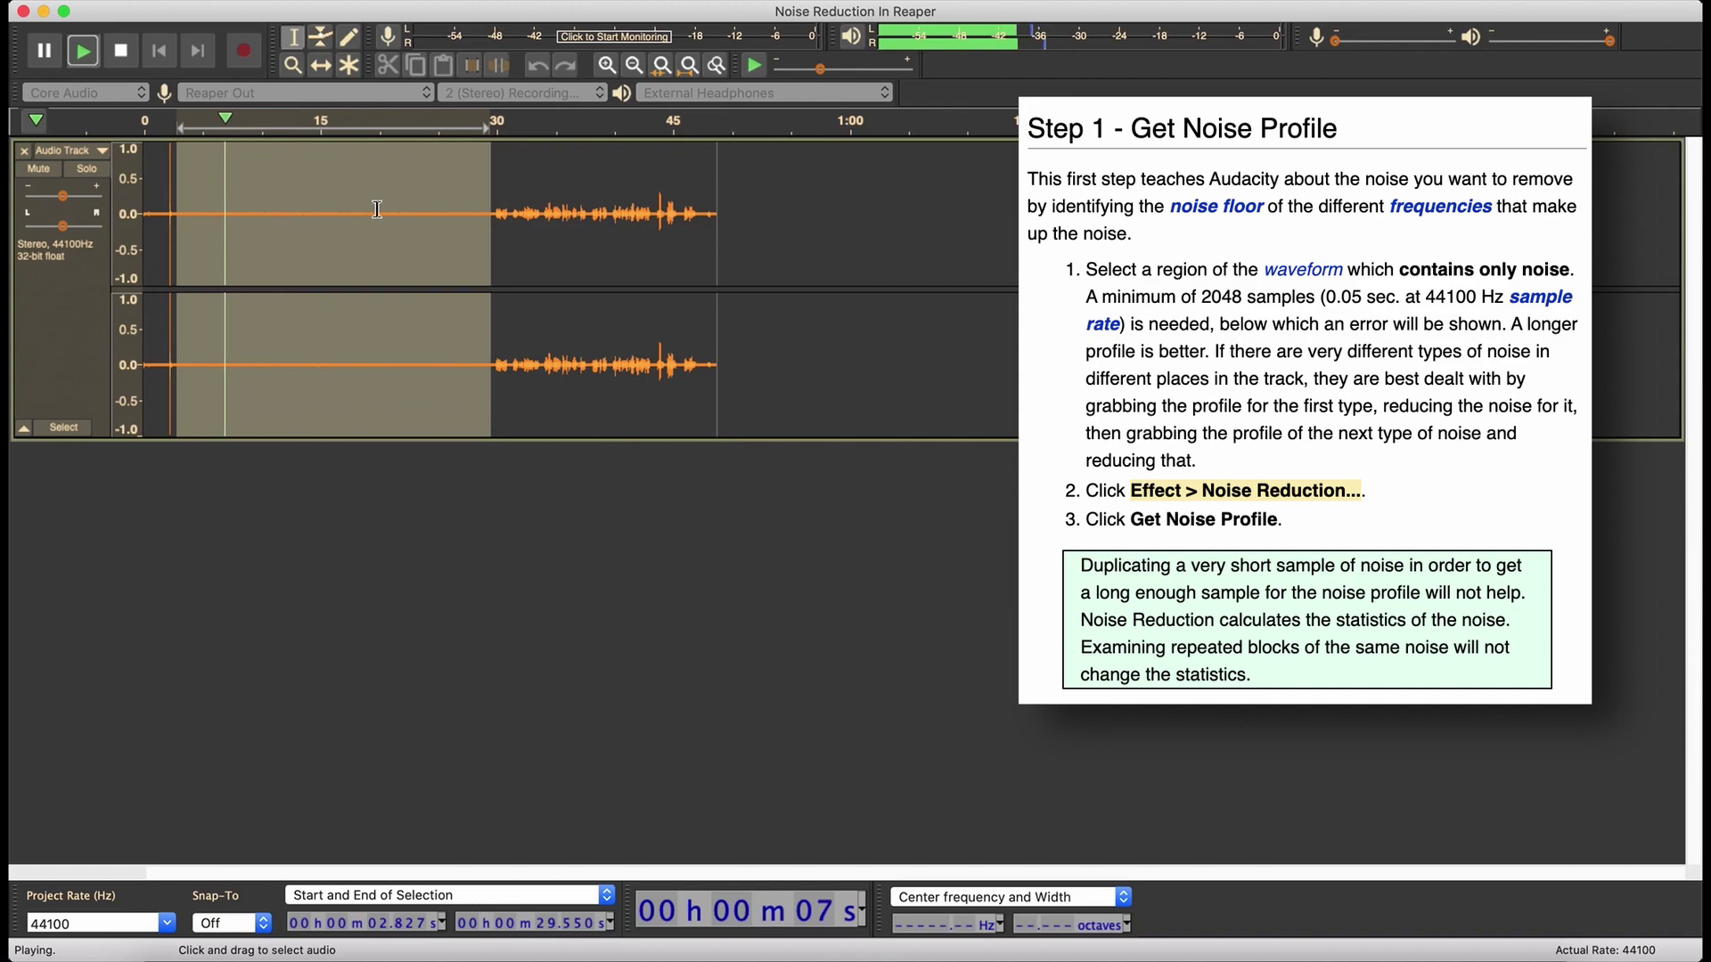
key(space)
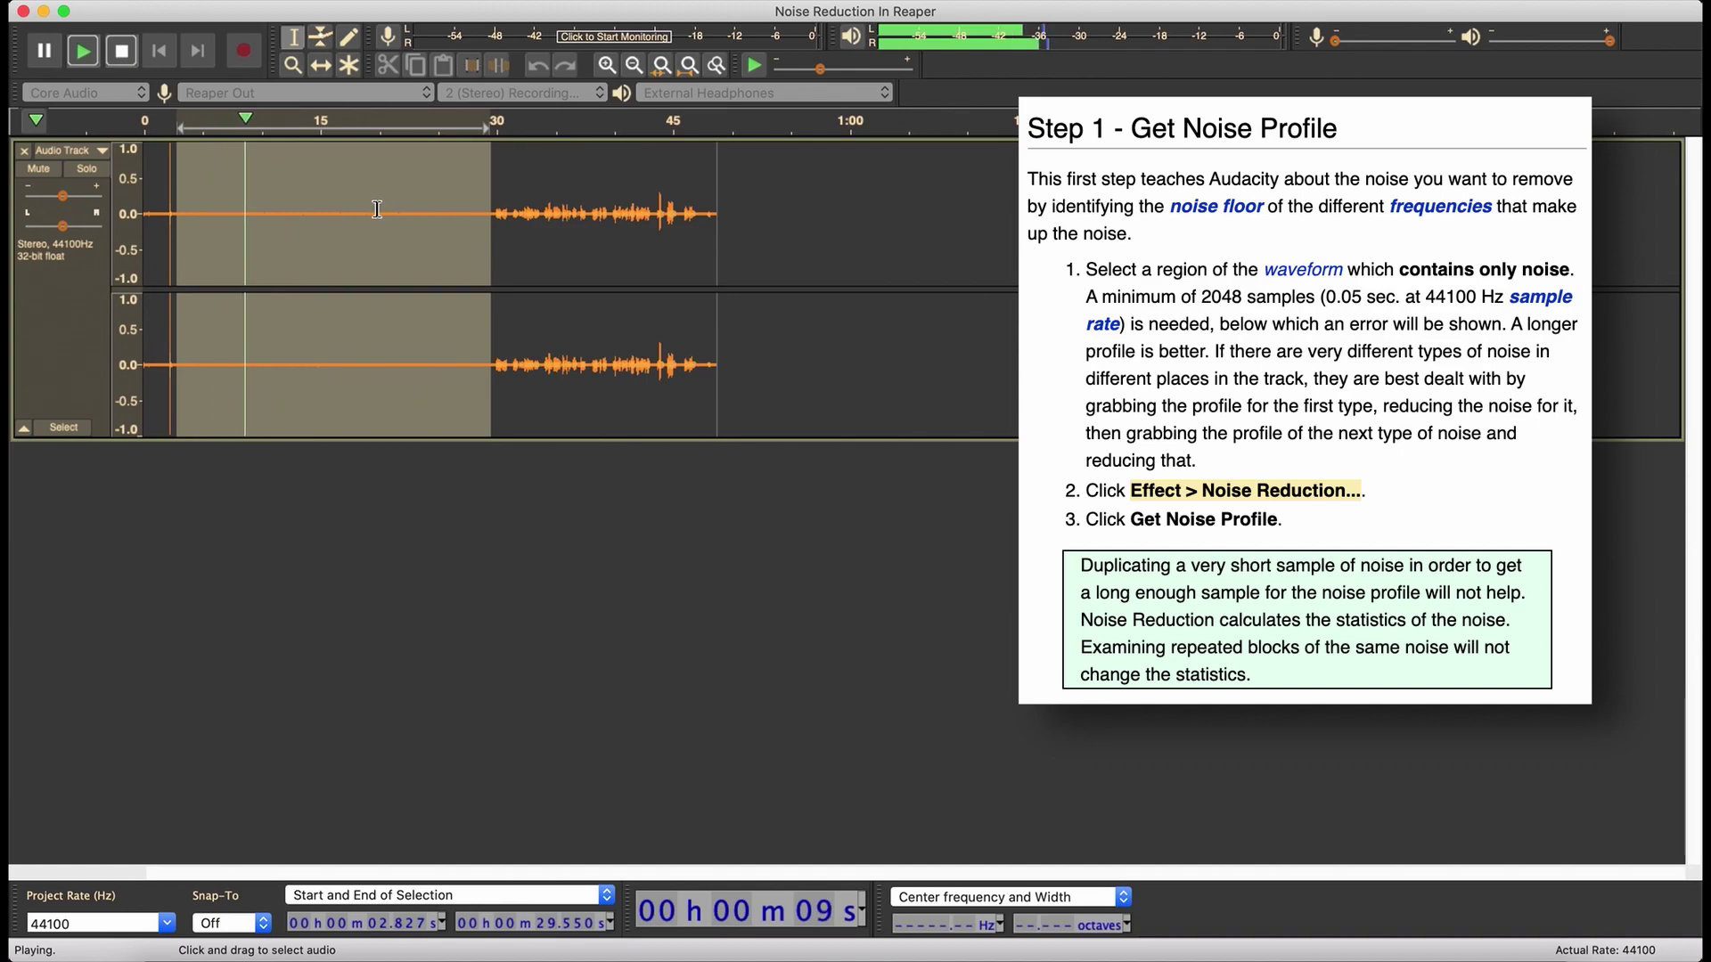
Capture a noise profile from the selected section with the Noise Reduction effect
click(579, 1)
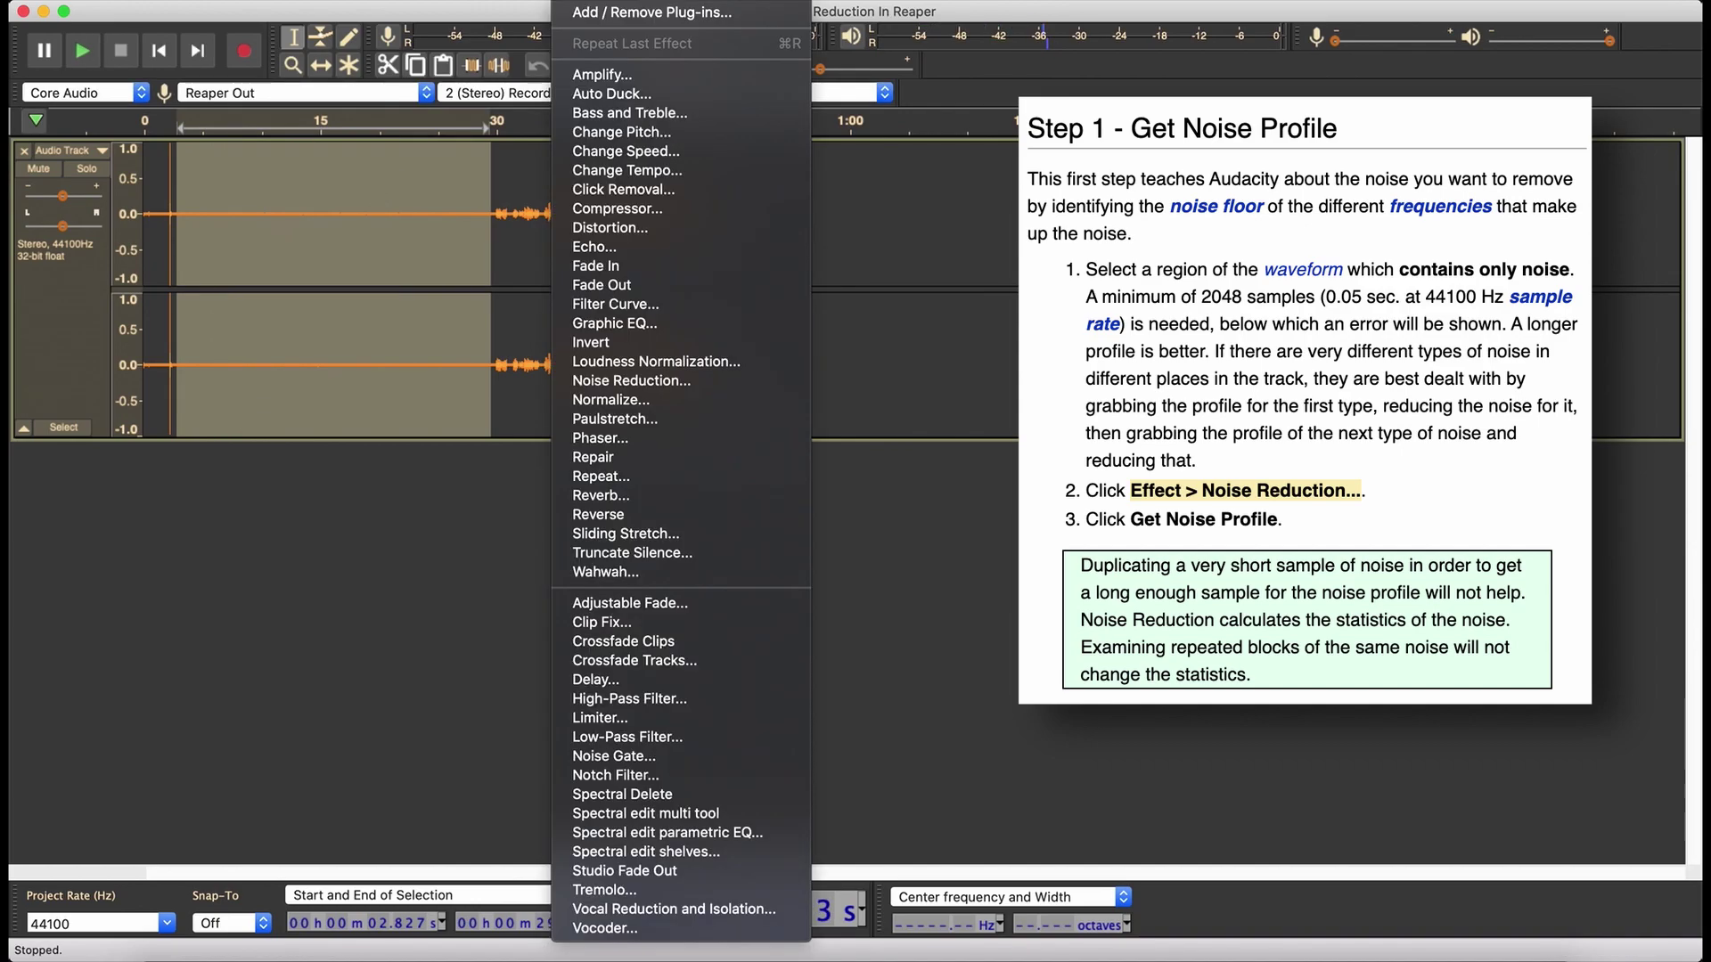
click(661, 382)
click(855, 381)
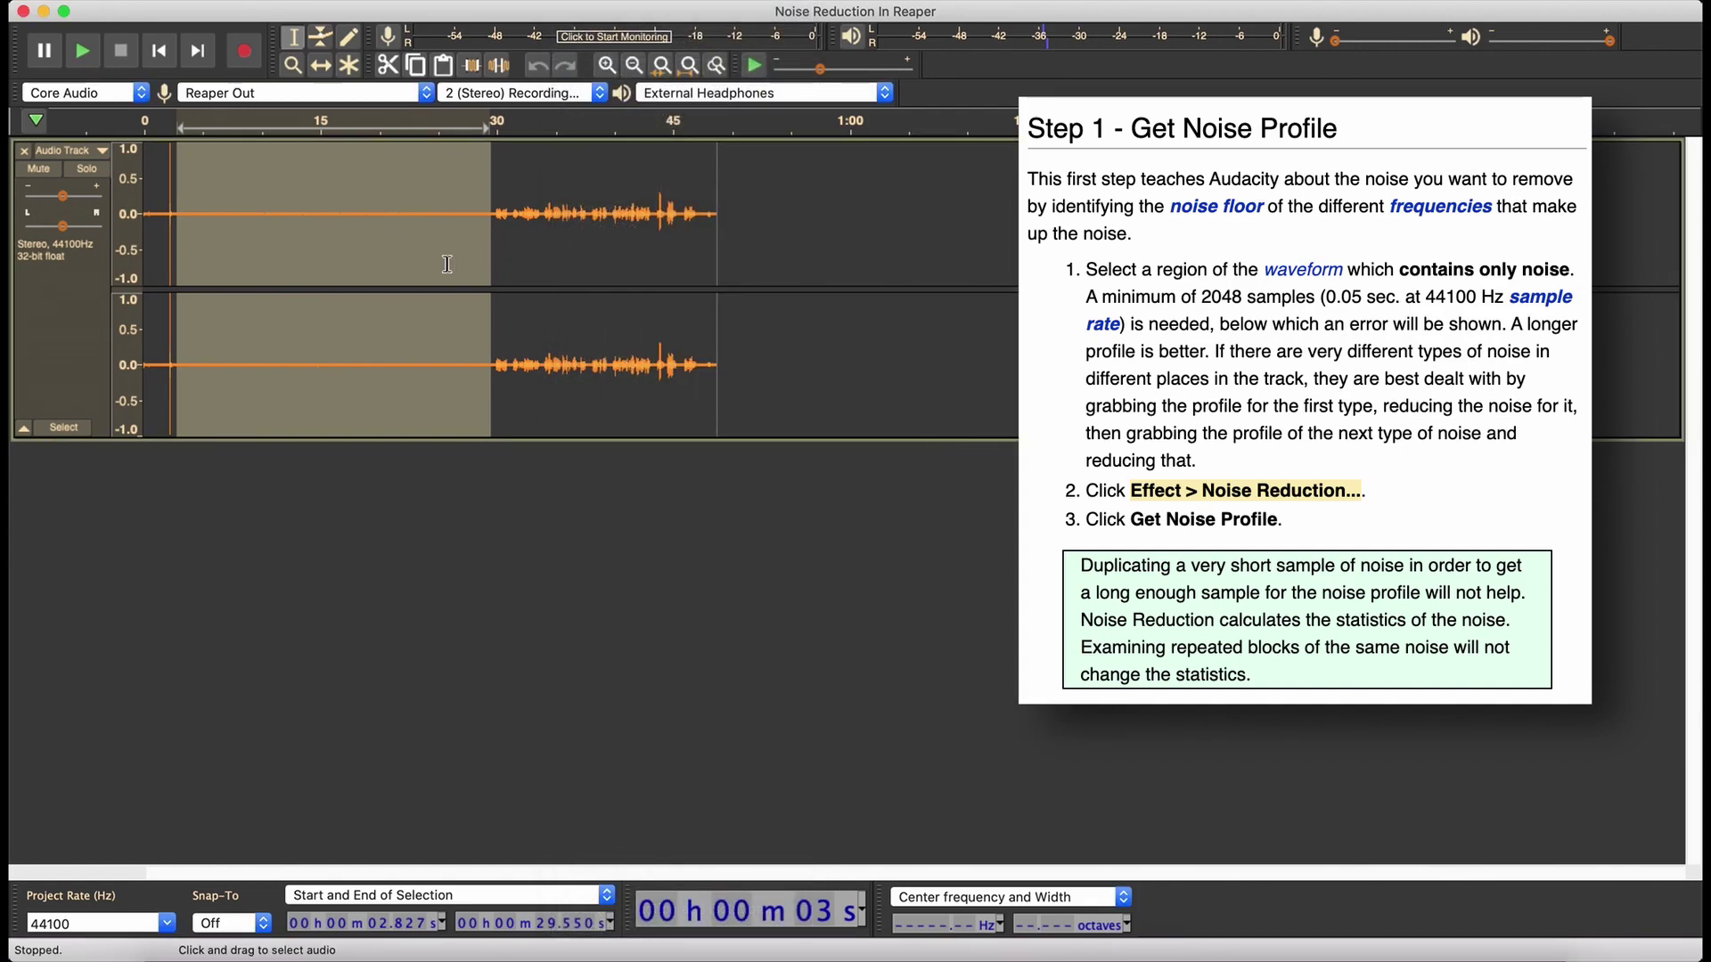
Select the speech from about 39.8 s to 47.5 s and play it back
click(200, 205)
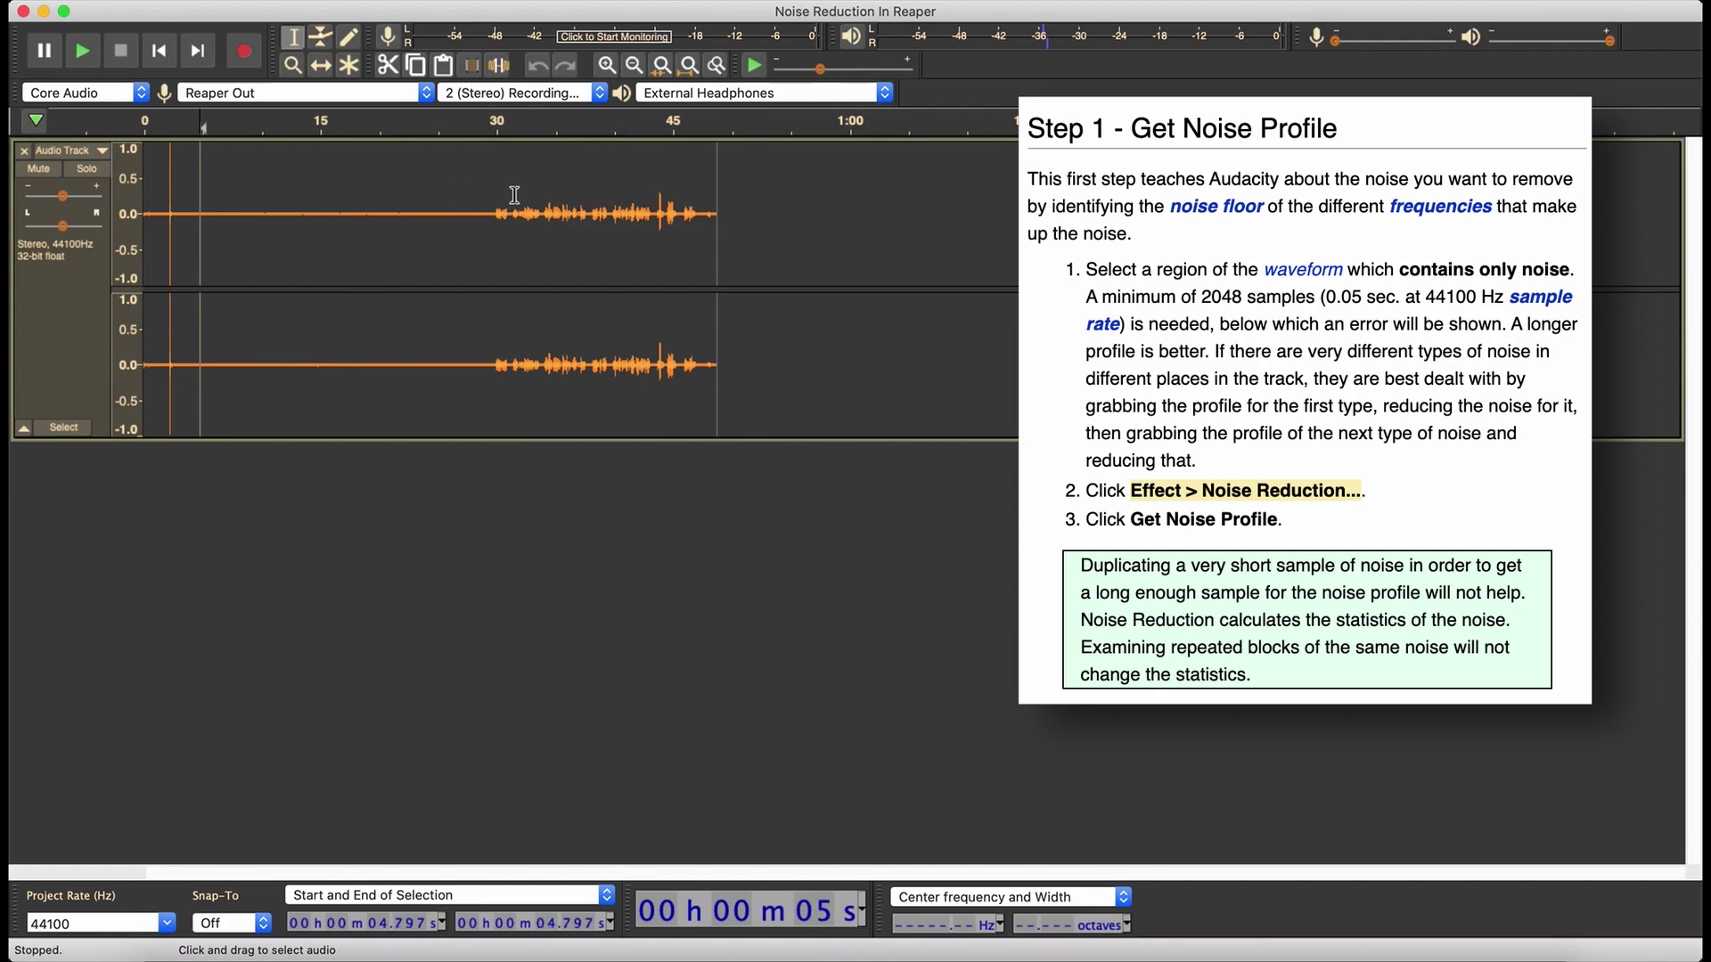
drag(613, 195, 701, 192)
key(space)
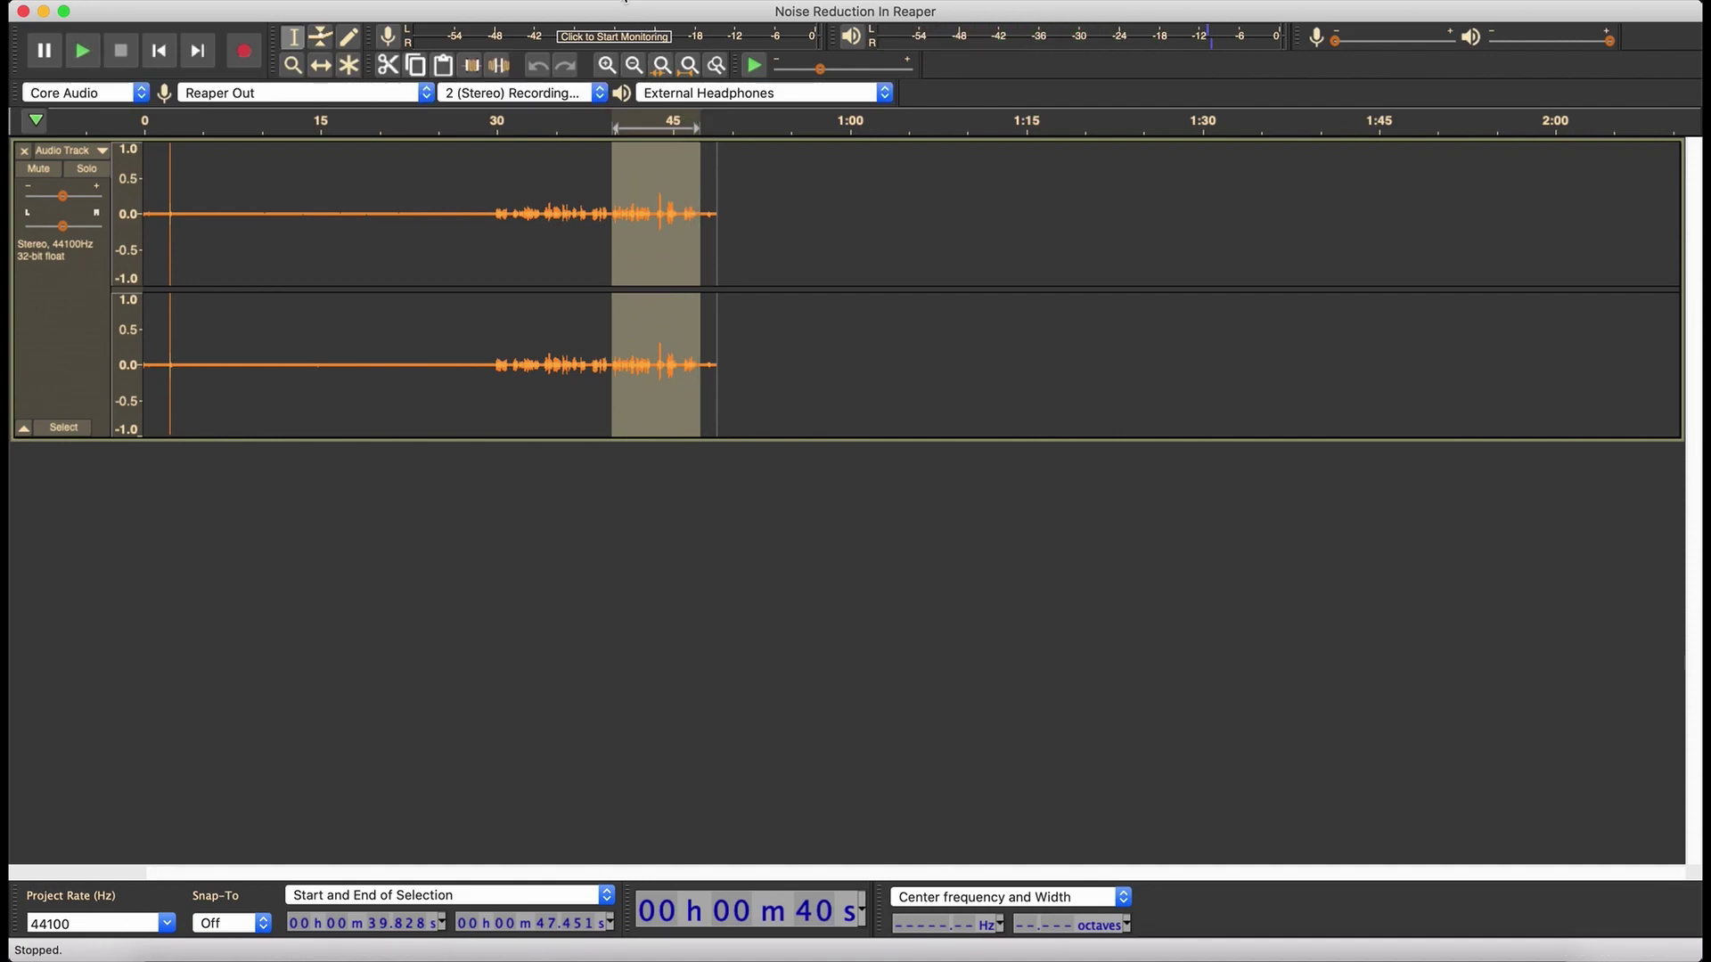
Preview Noise Reduction on the selected speech, close it without applying, and play the unprocessed audio for comparison
click(624, 2)
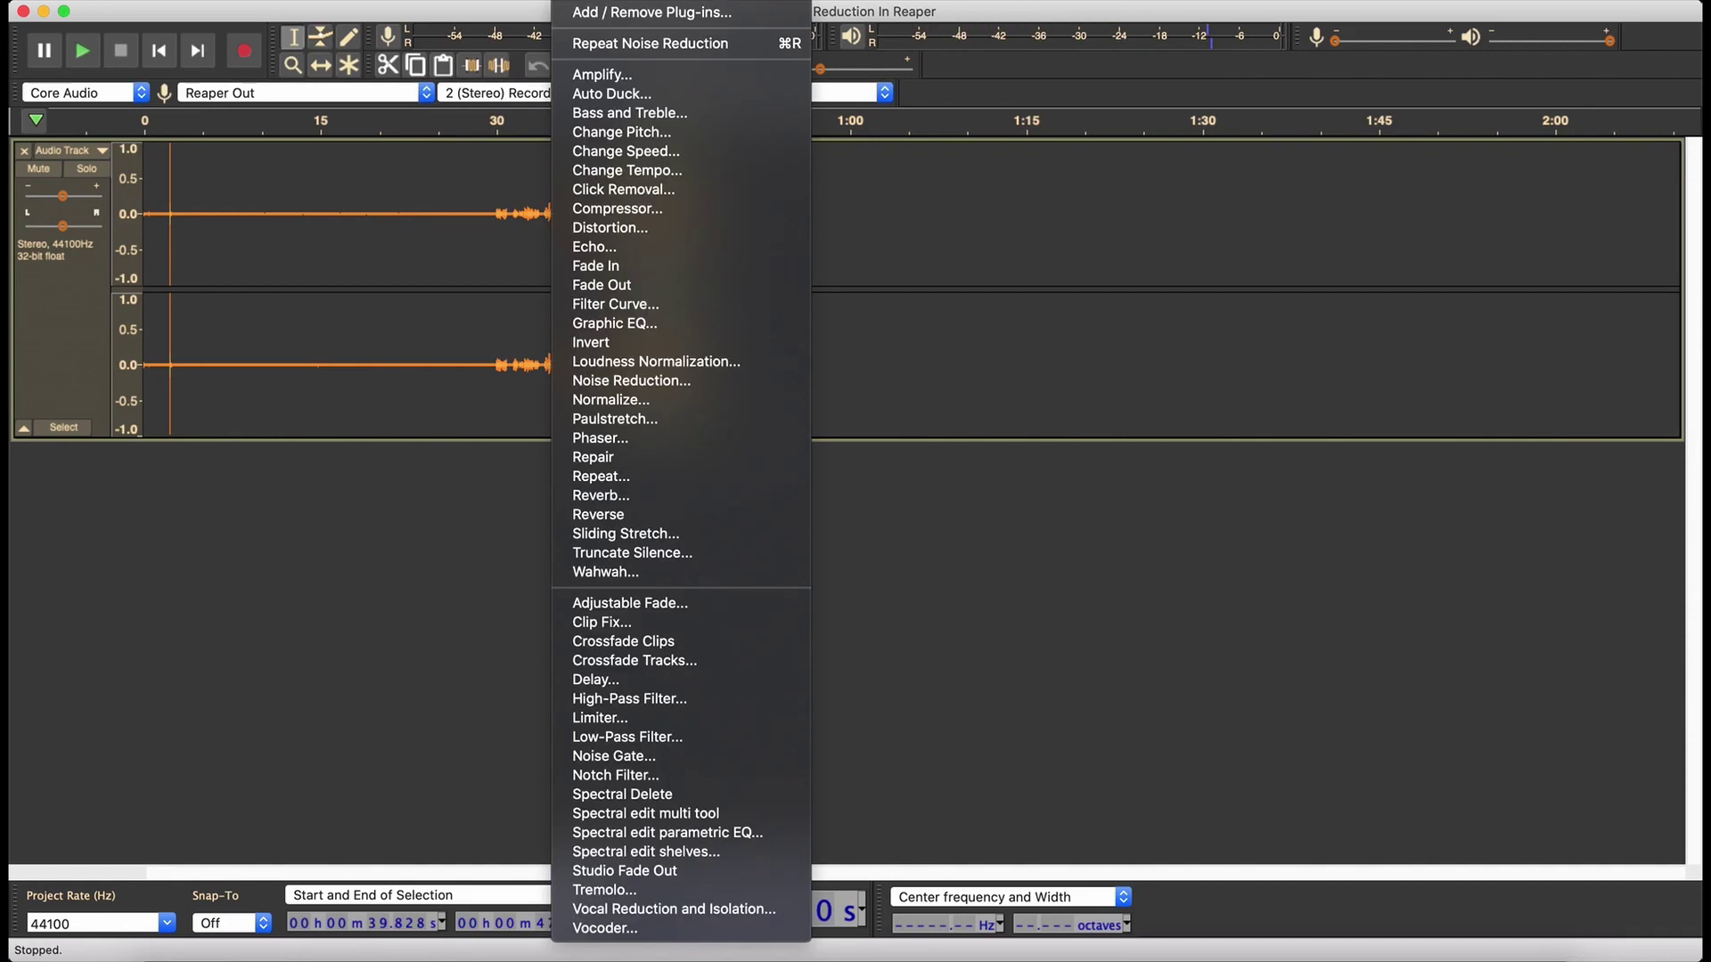
click(643, 383)
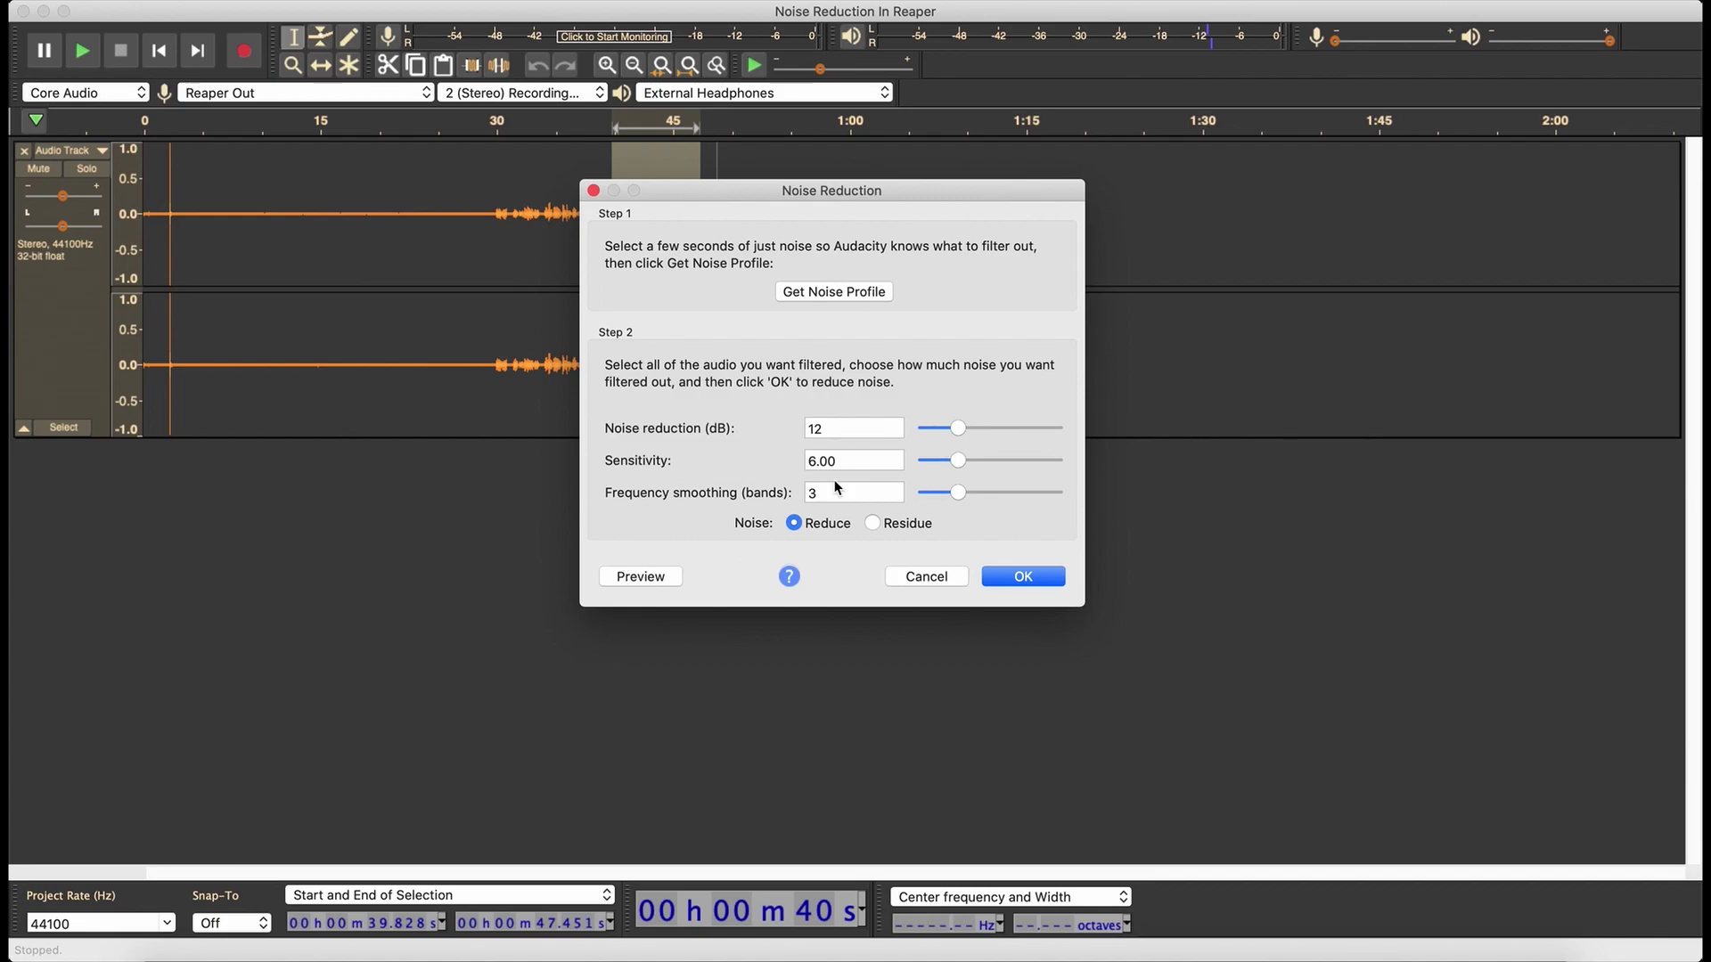
click(661, 579)
click(910, 575)
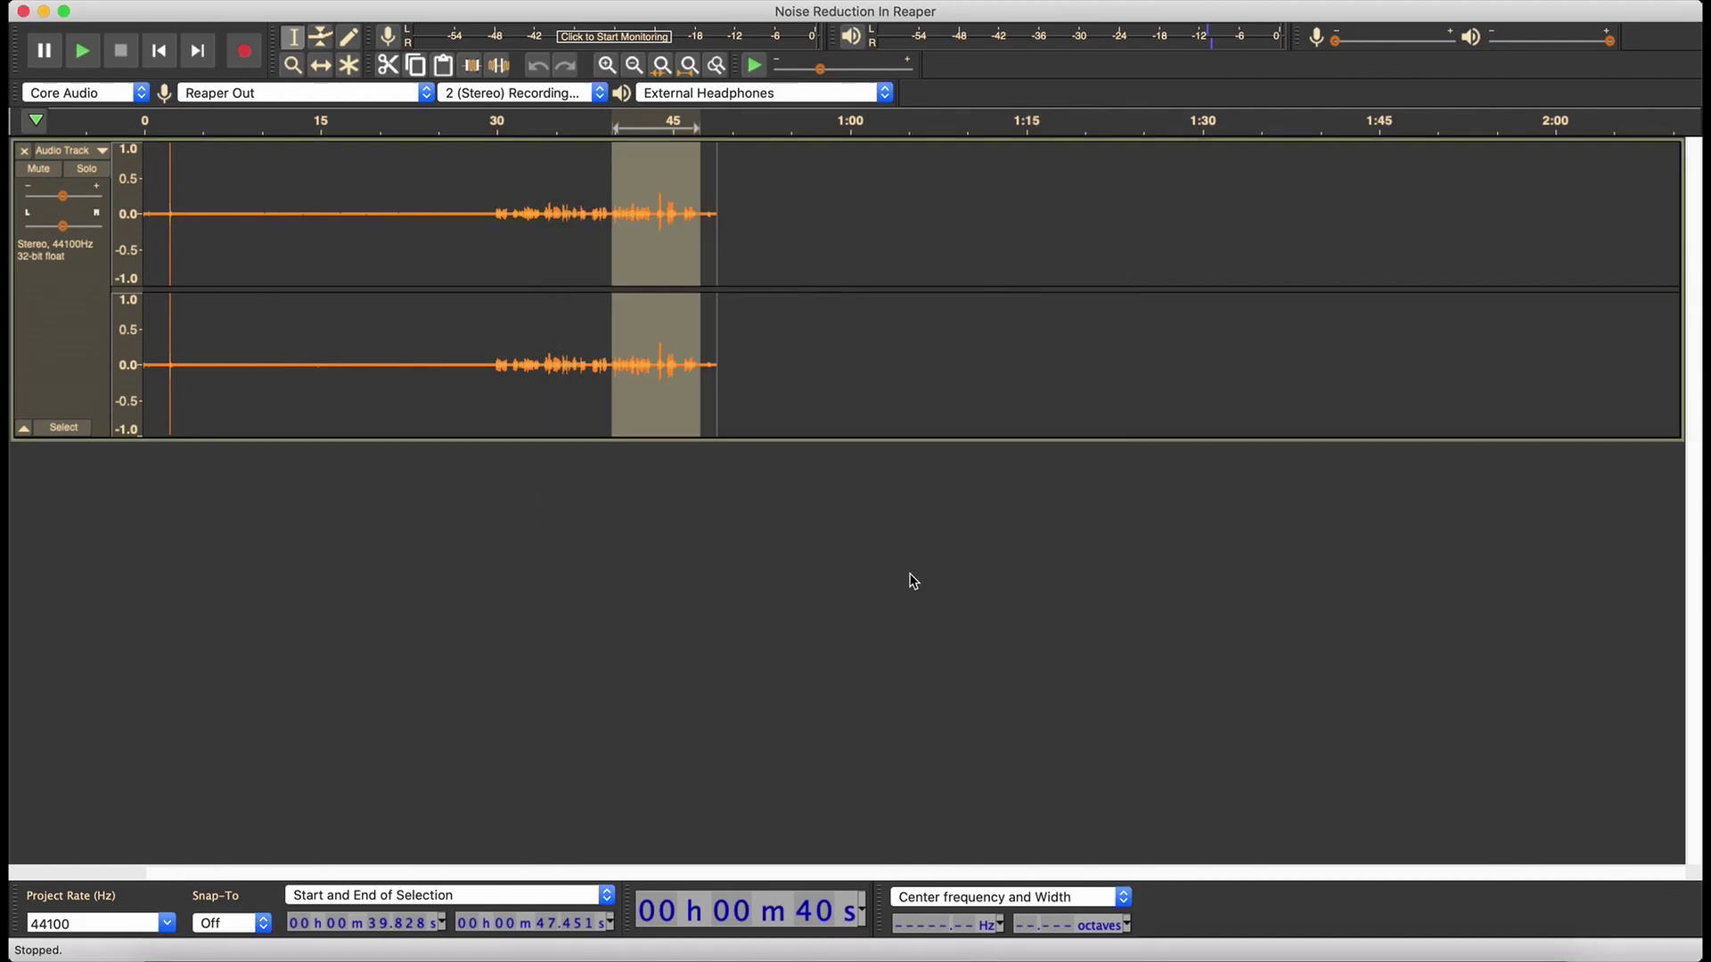
key(space)
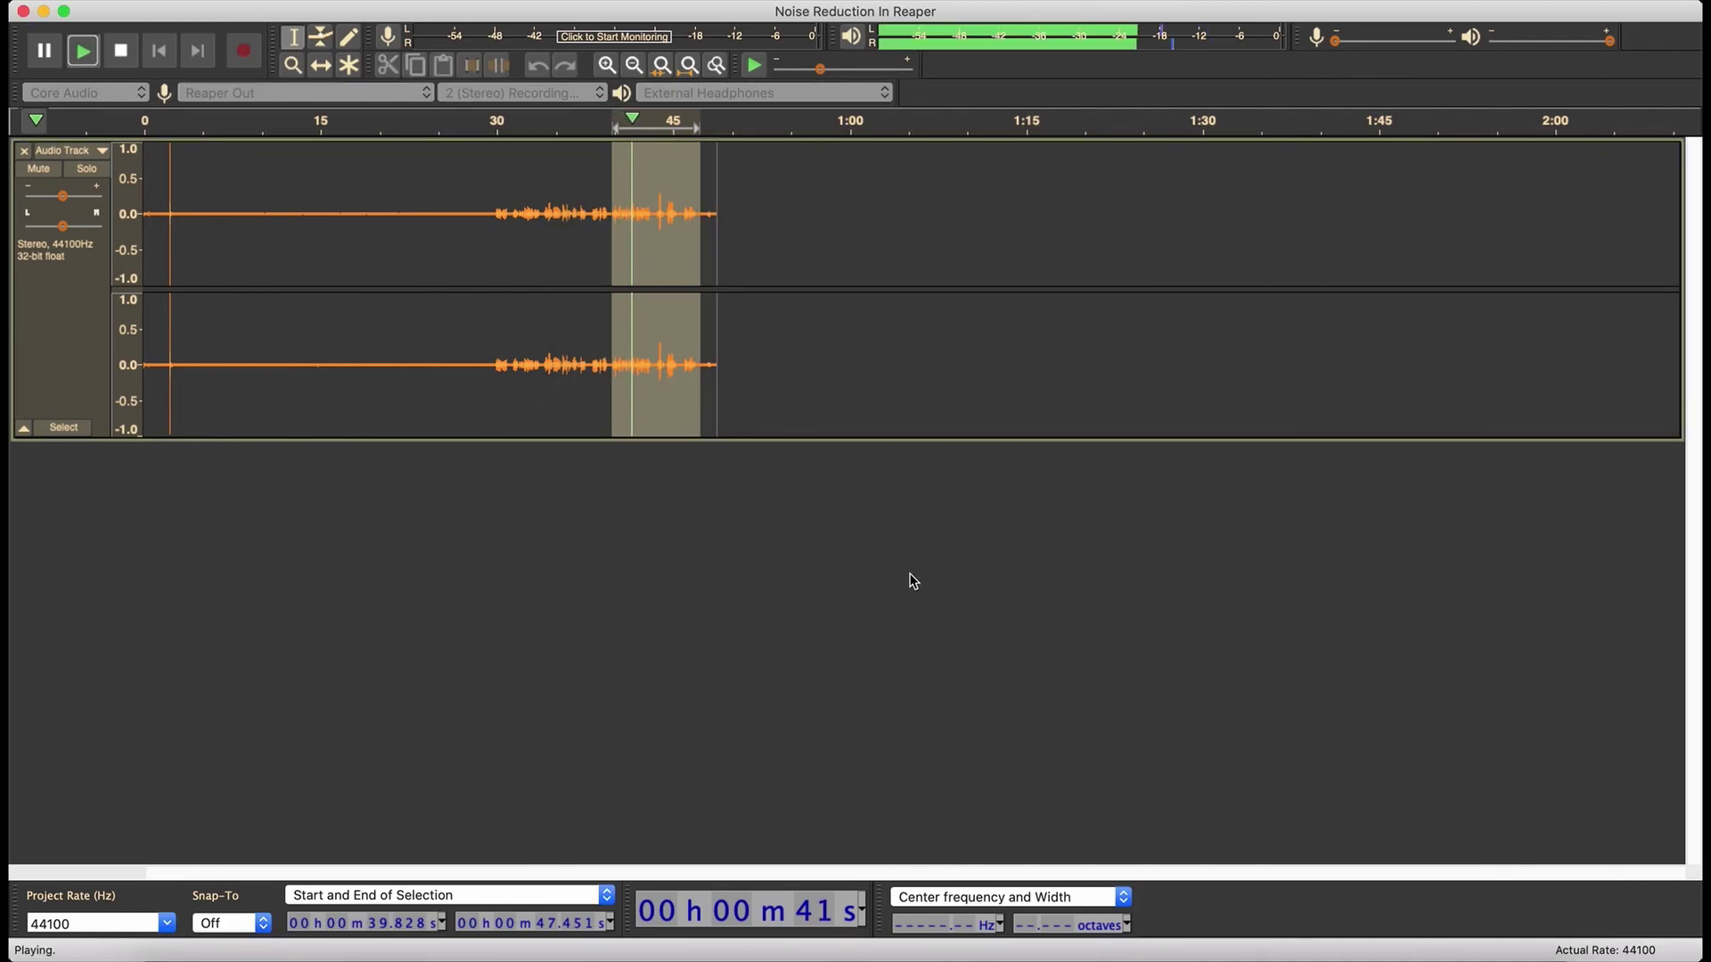
key(space)
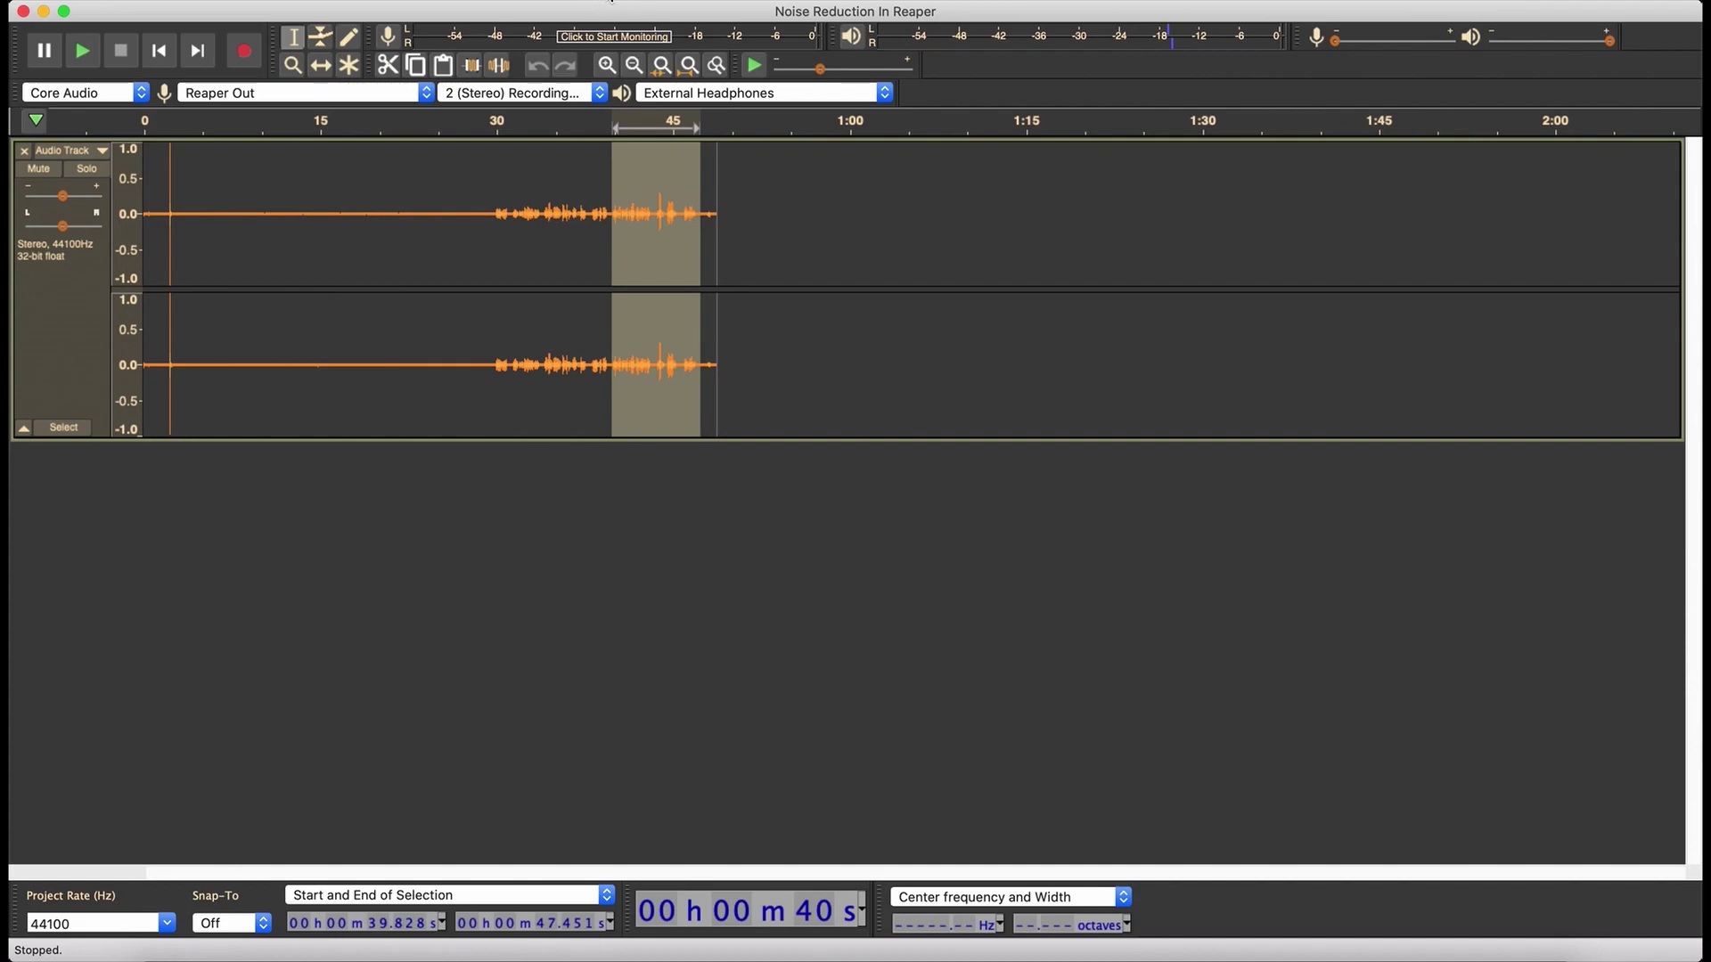
Reopen Noise Reduction for the selected speech and preview it at the existing settings and with noise reduction at 48 dB
click(579, 2)
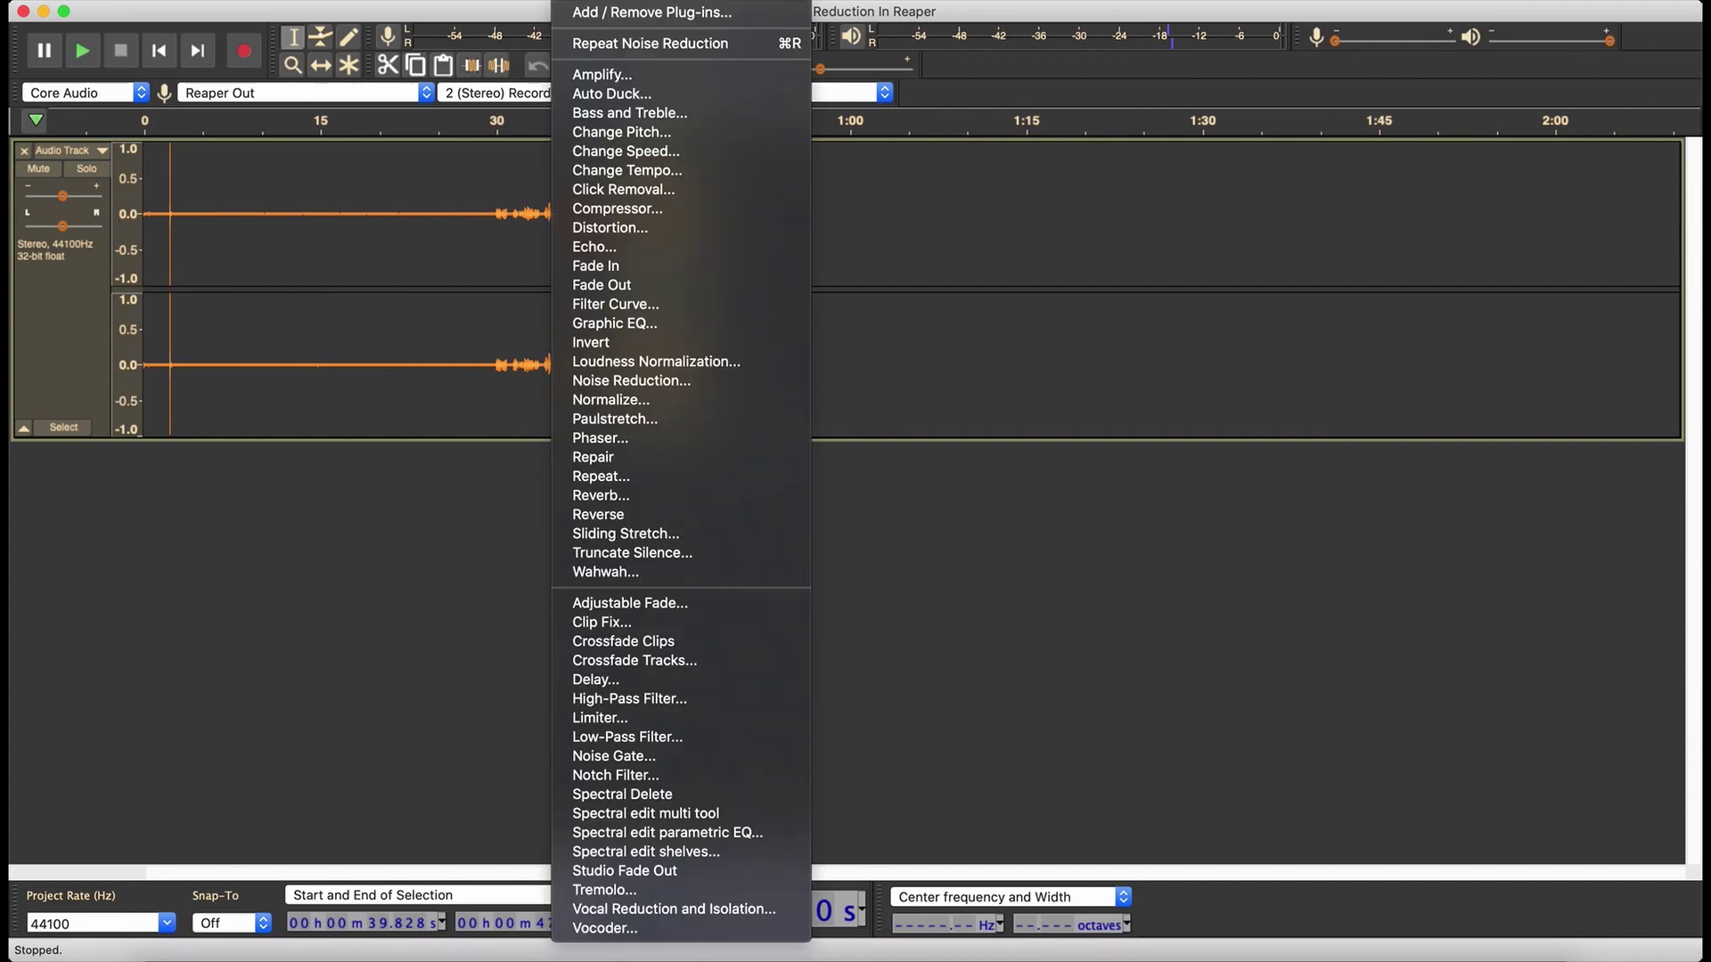
click(679, 381)
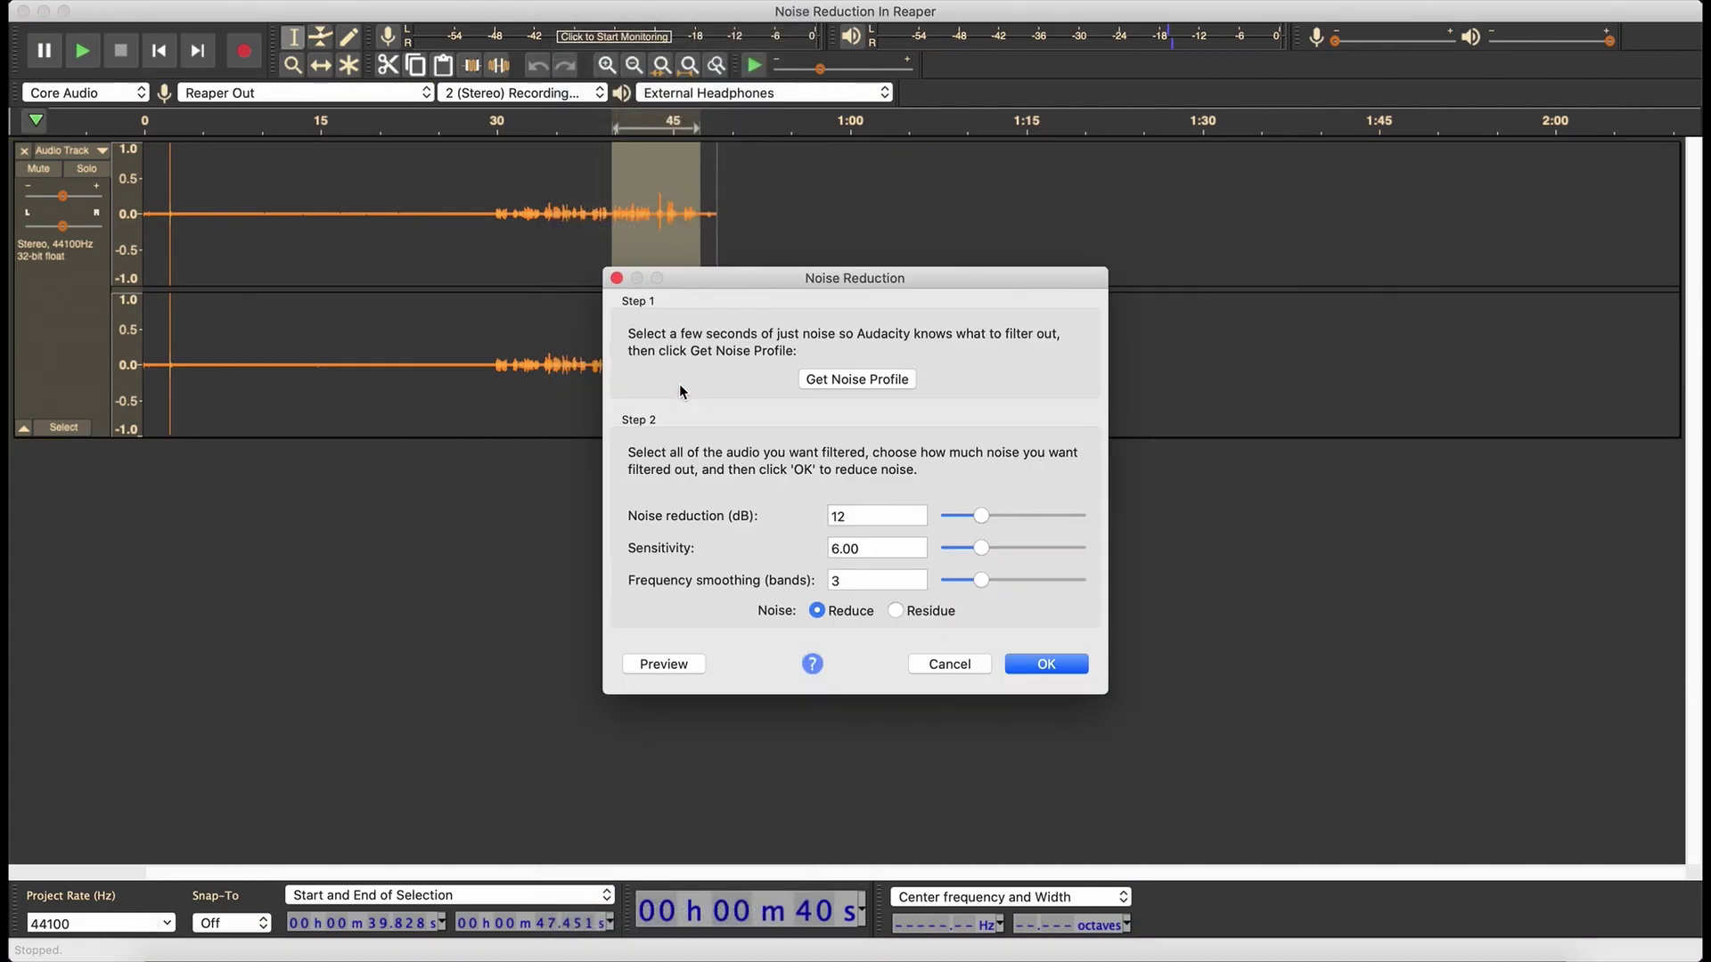
click(672, 665)
drag(981, 516, 1085, 517)
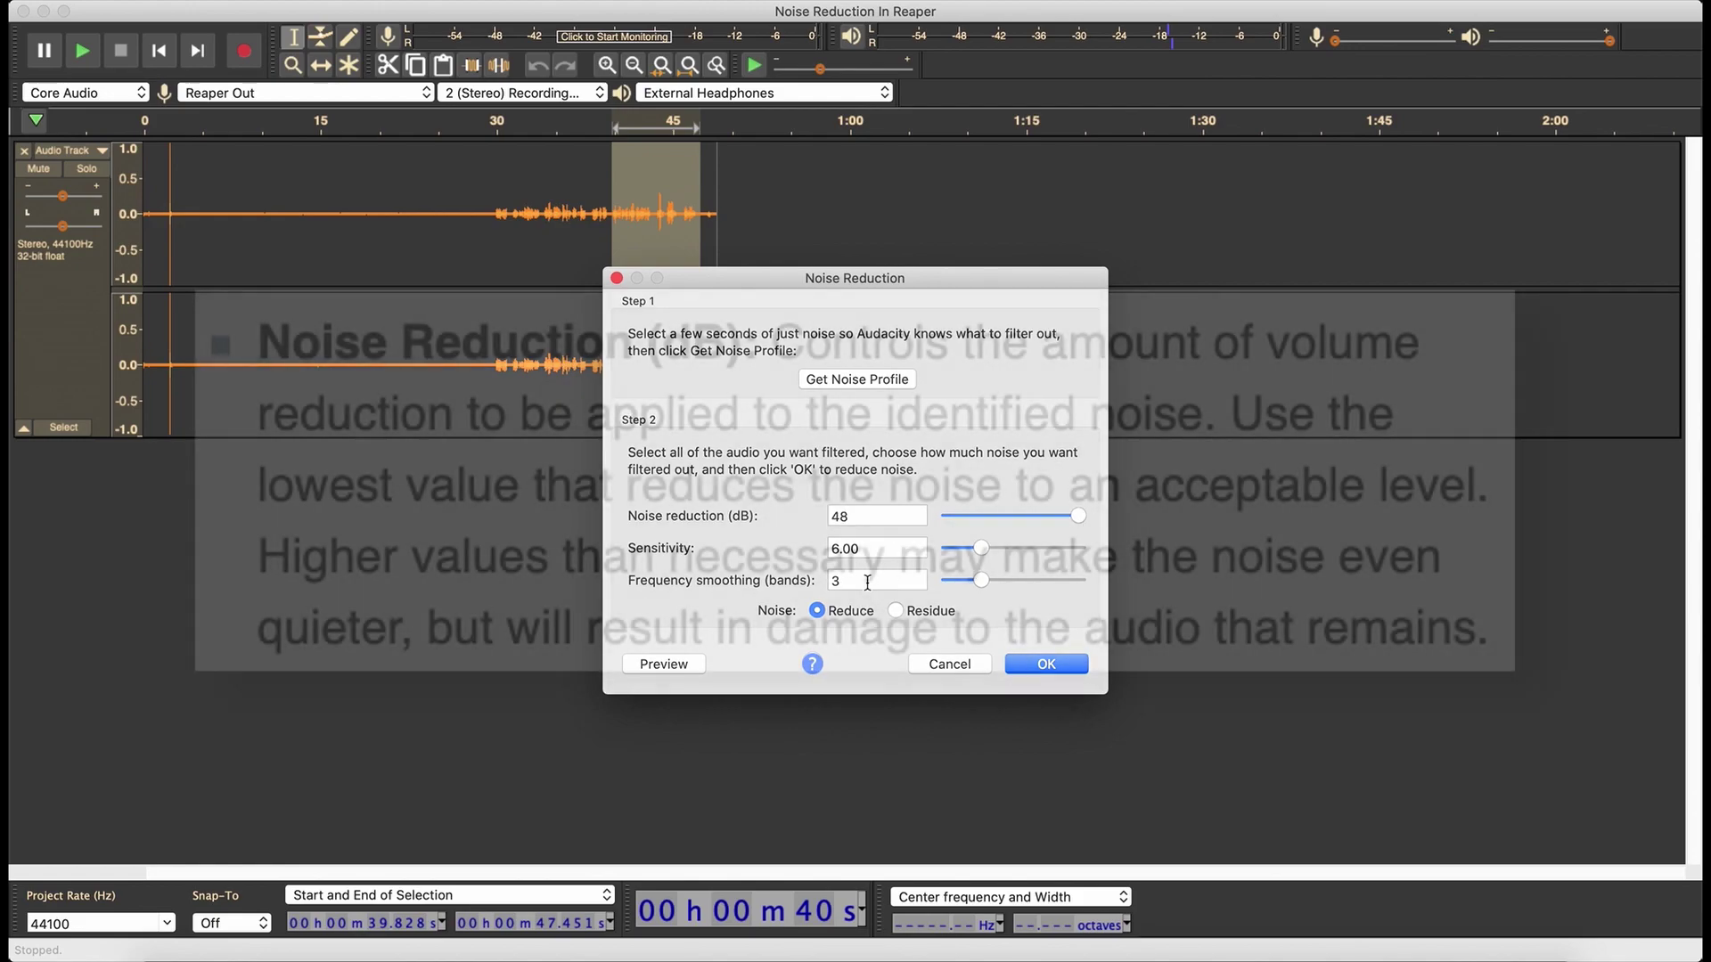
click(659, 675)
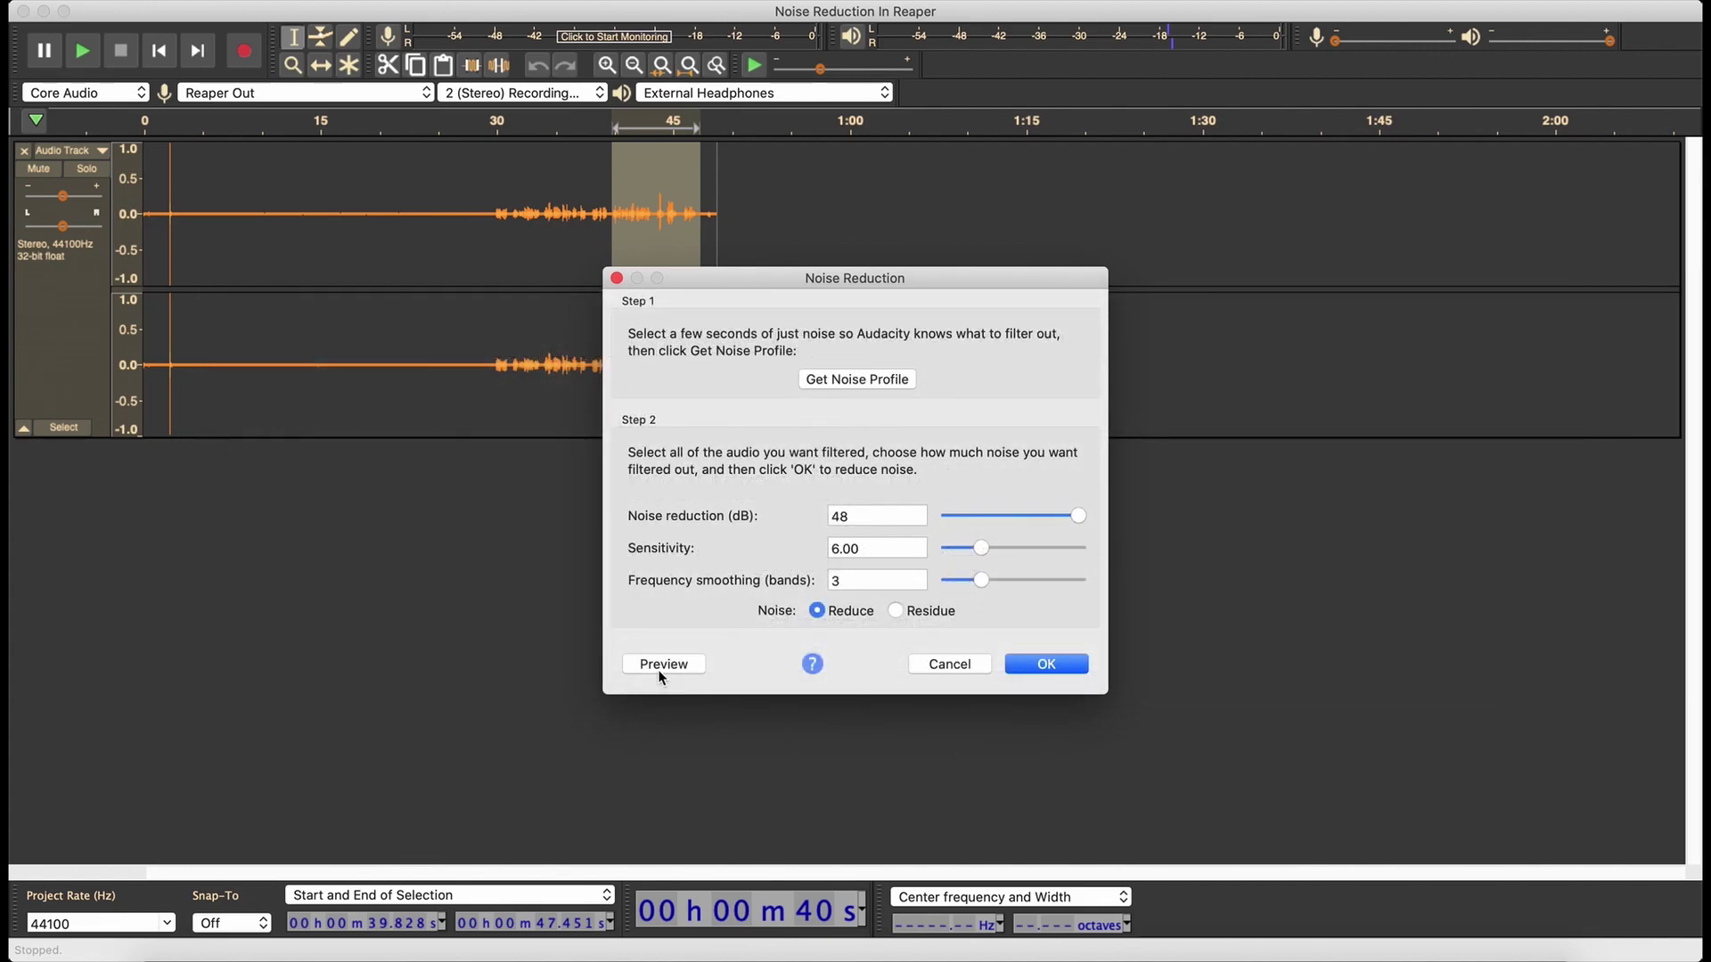
Lower the noise reduction to 16 dB and preview both the reduced audio and the residue
drag(1078, 516, 993, 516)
click(649, 661)
click(896, 616)
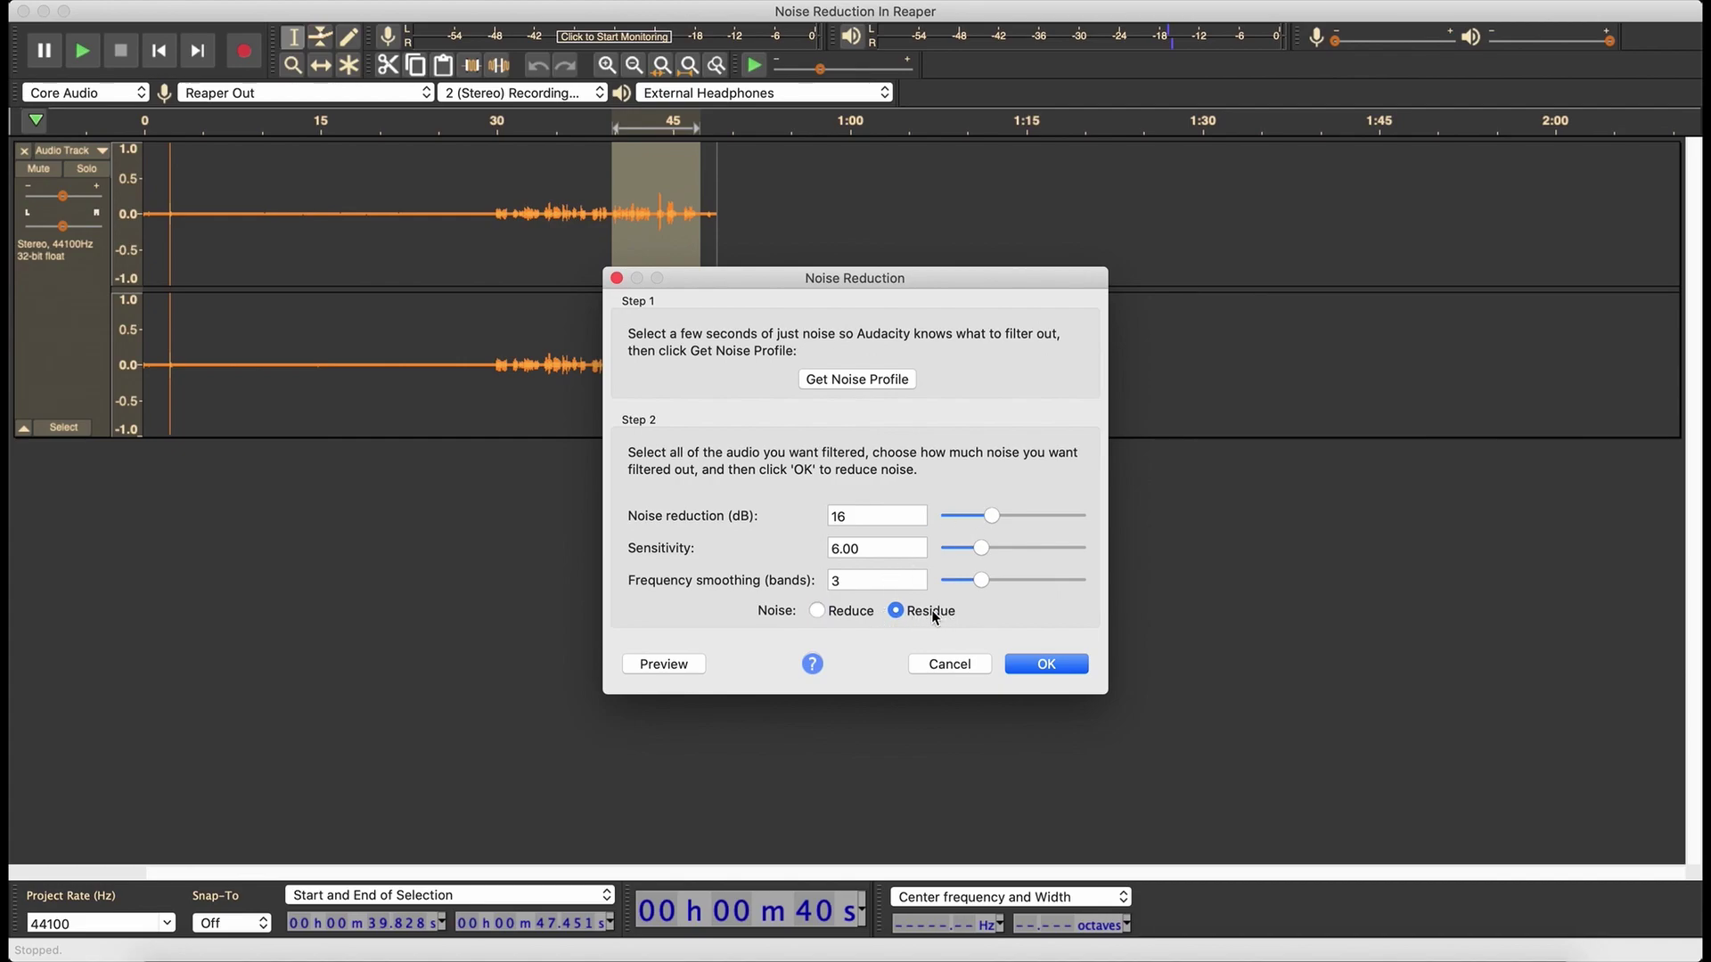
click(665, 664)
Set the noise reduction to 20 dB and the sensitivity to 16 in Reduce mode, and preview the result
drag(983, 520, 978, 518)
drag(983, 546, 967, 548)
drag(975, 515, 1004, 520)
double_click(866, 548)
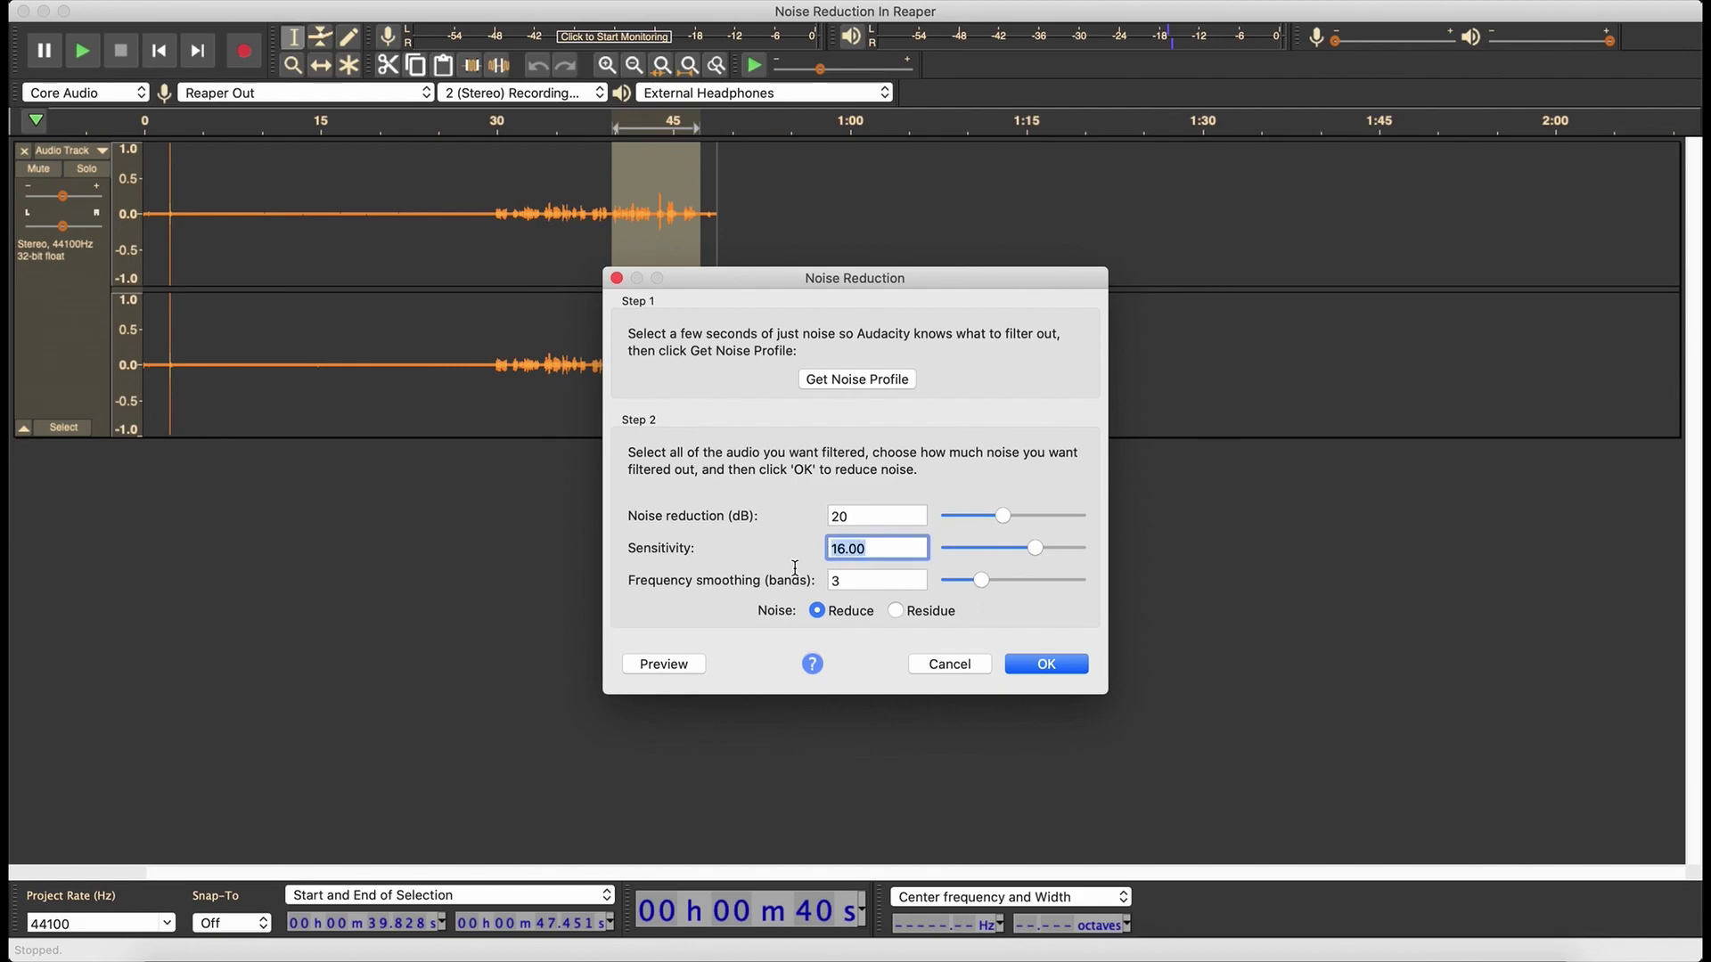
click(683, 664)
click(680, 663)
Preview the effect at several frequency smoothing levels, including 8 and 5 bands
drag(1018, 576, 1057, 577)
click(696, 668)
drag(1057, 580, 1045, 582)
click(663, 663)
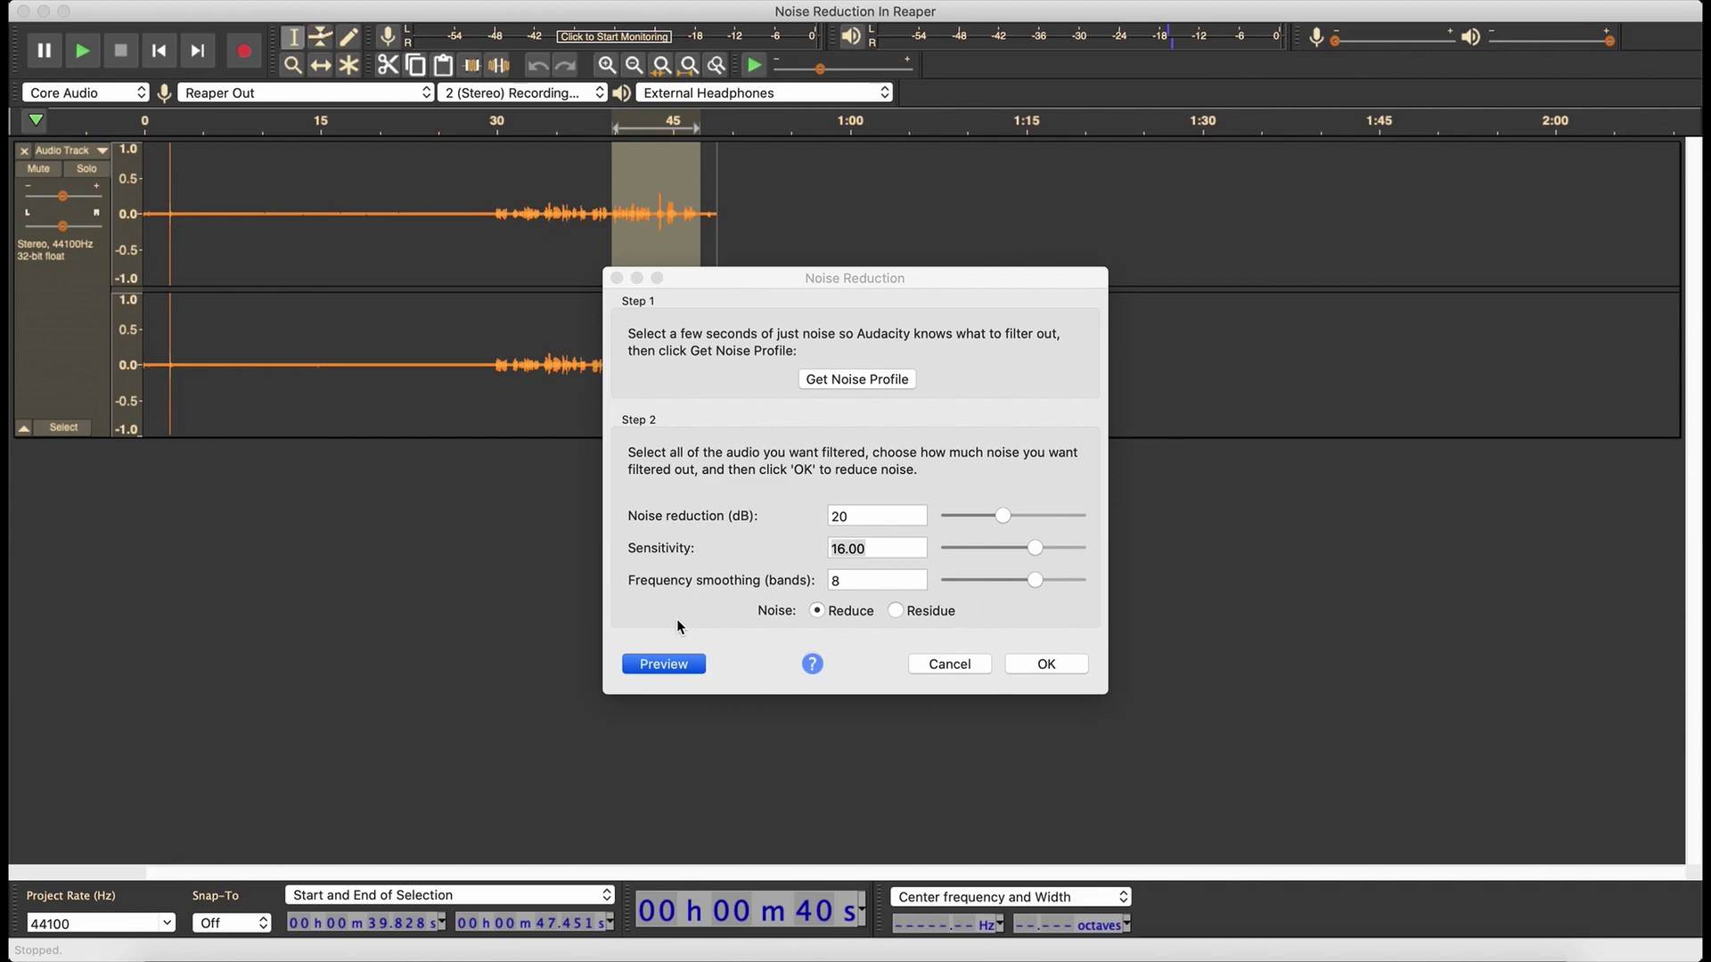
drag(1019, 581, 1008, 578)
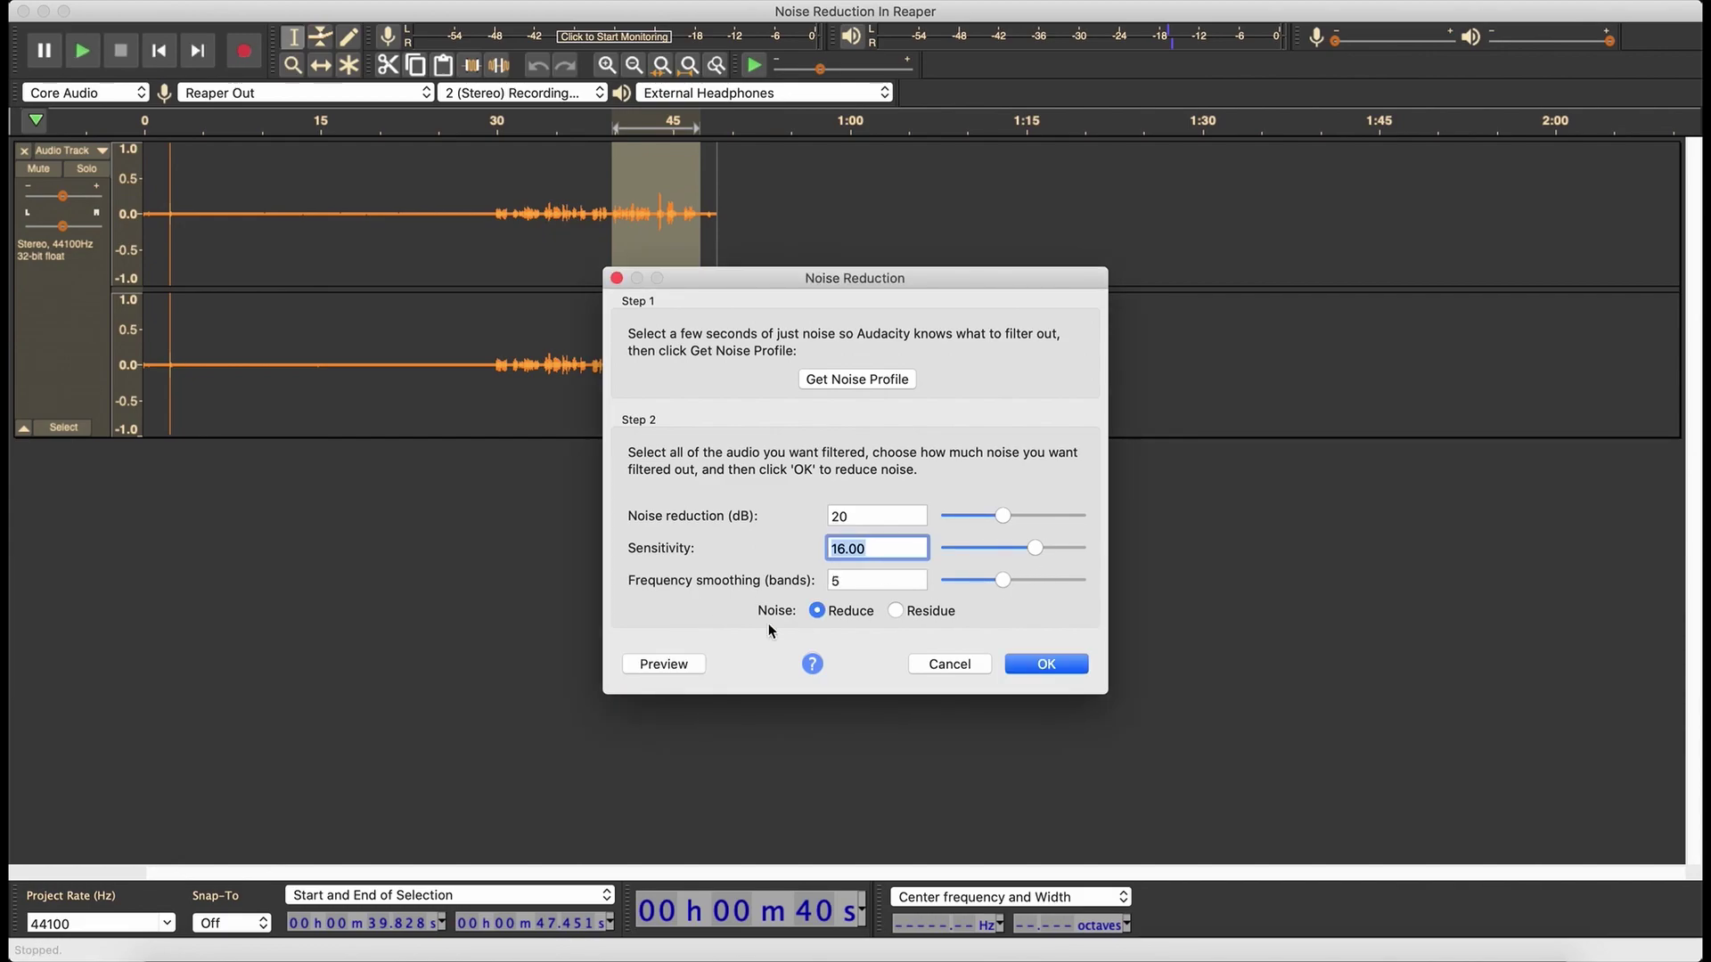
click(666, 665)
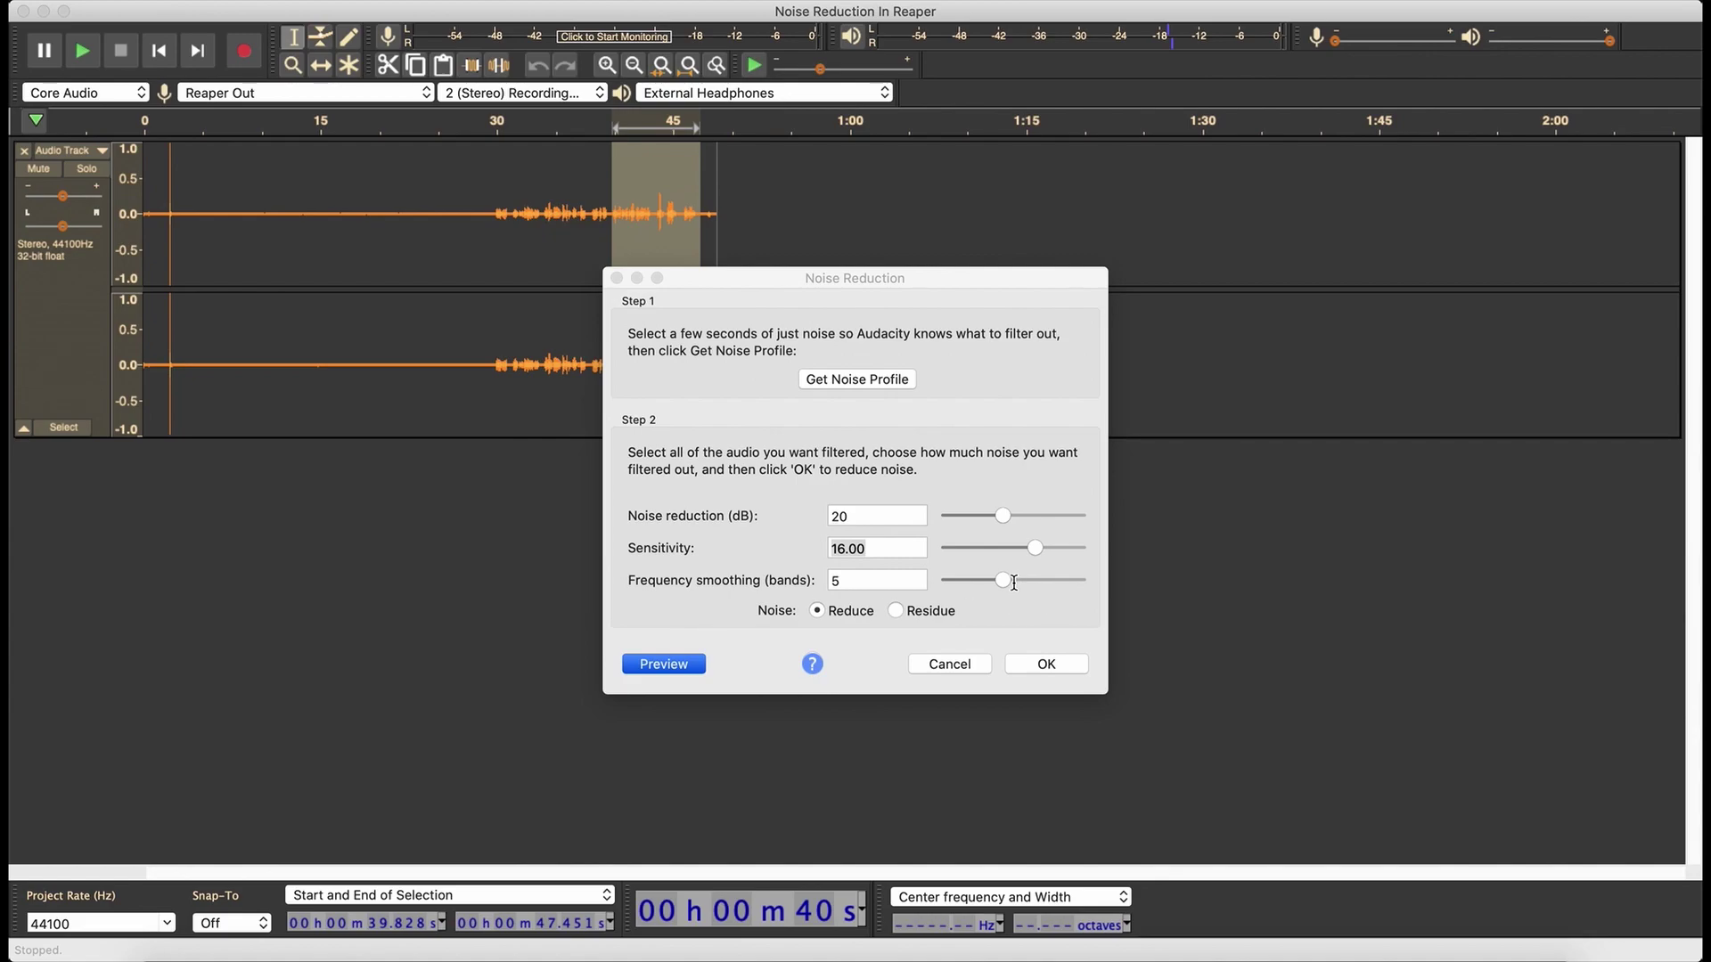
Set frequency smoothing to 8 bands and sensitivity to 12, previewing the residue and the reduced audio
drag(1003, 581, 1032, 581)
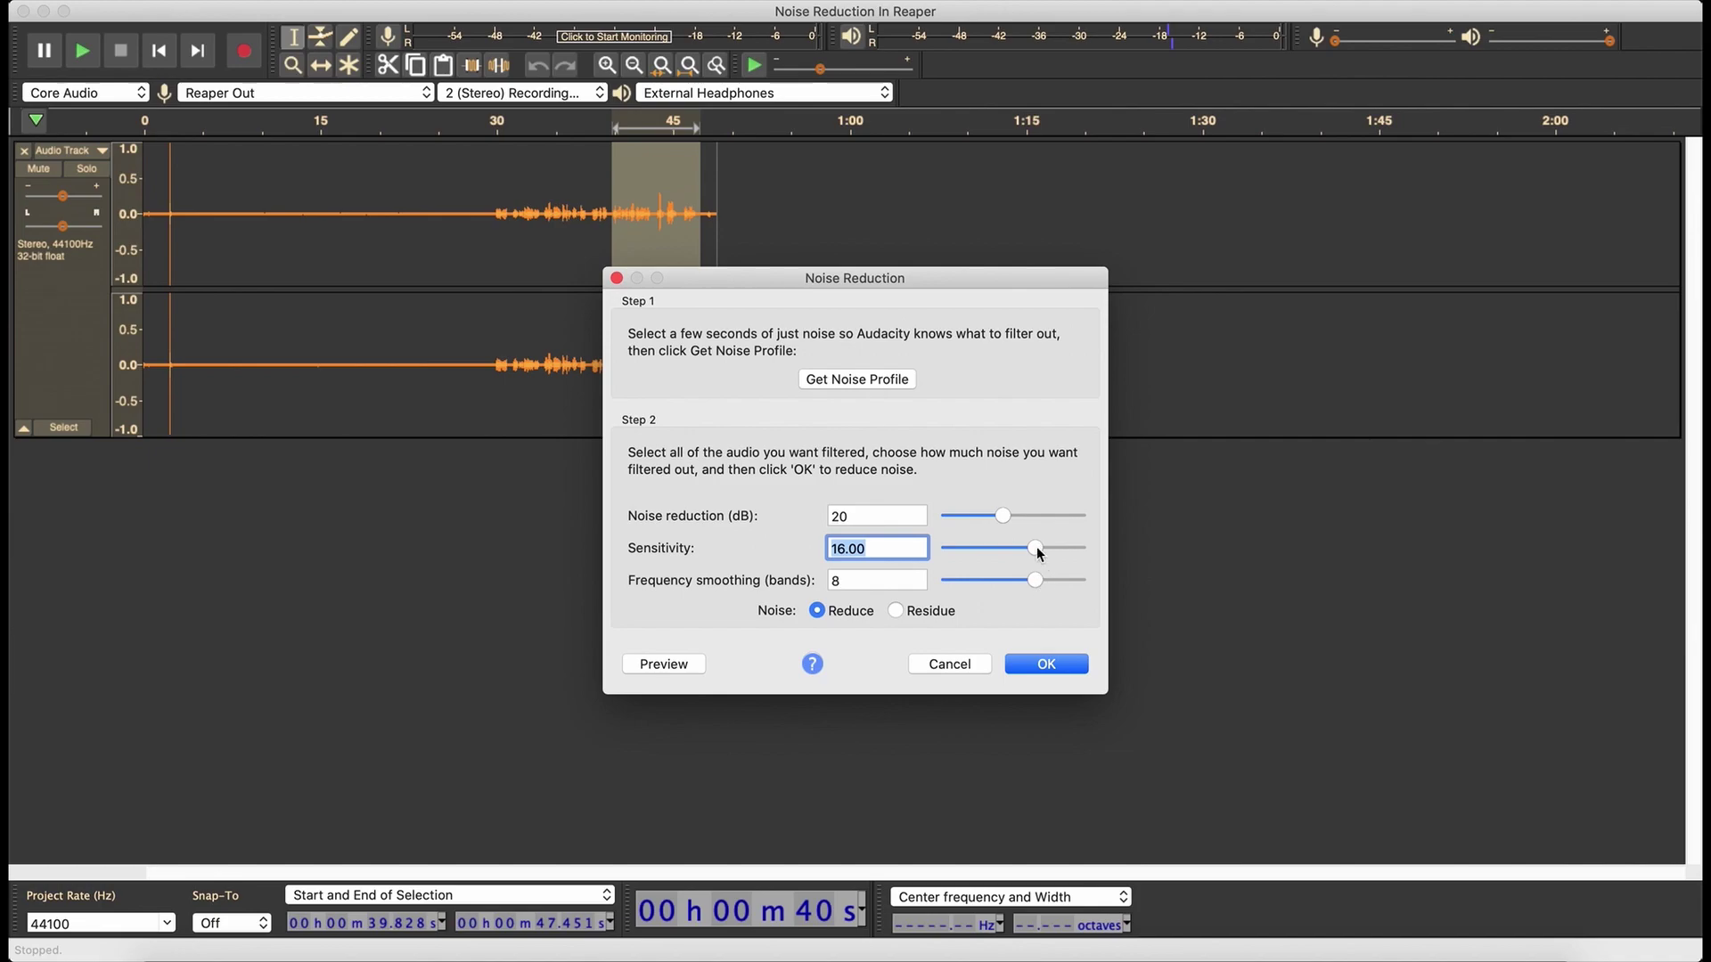
drag(1035, 547, 1016, 549)
click(895, 611)
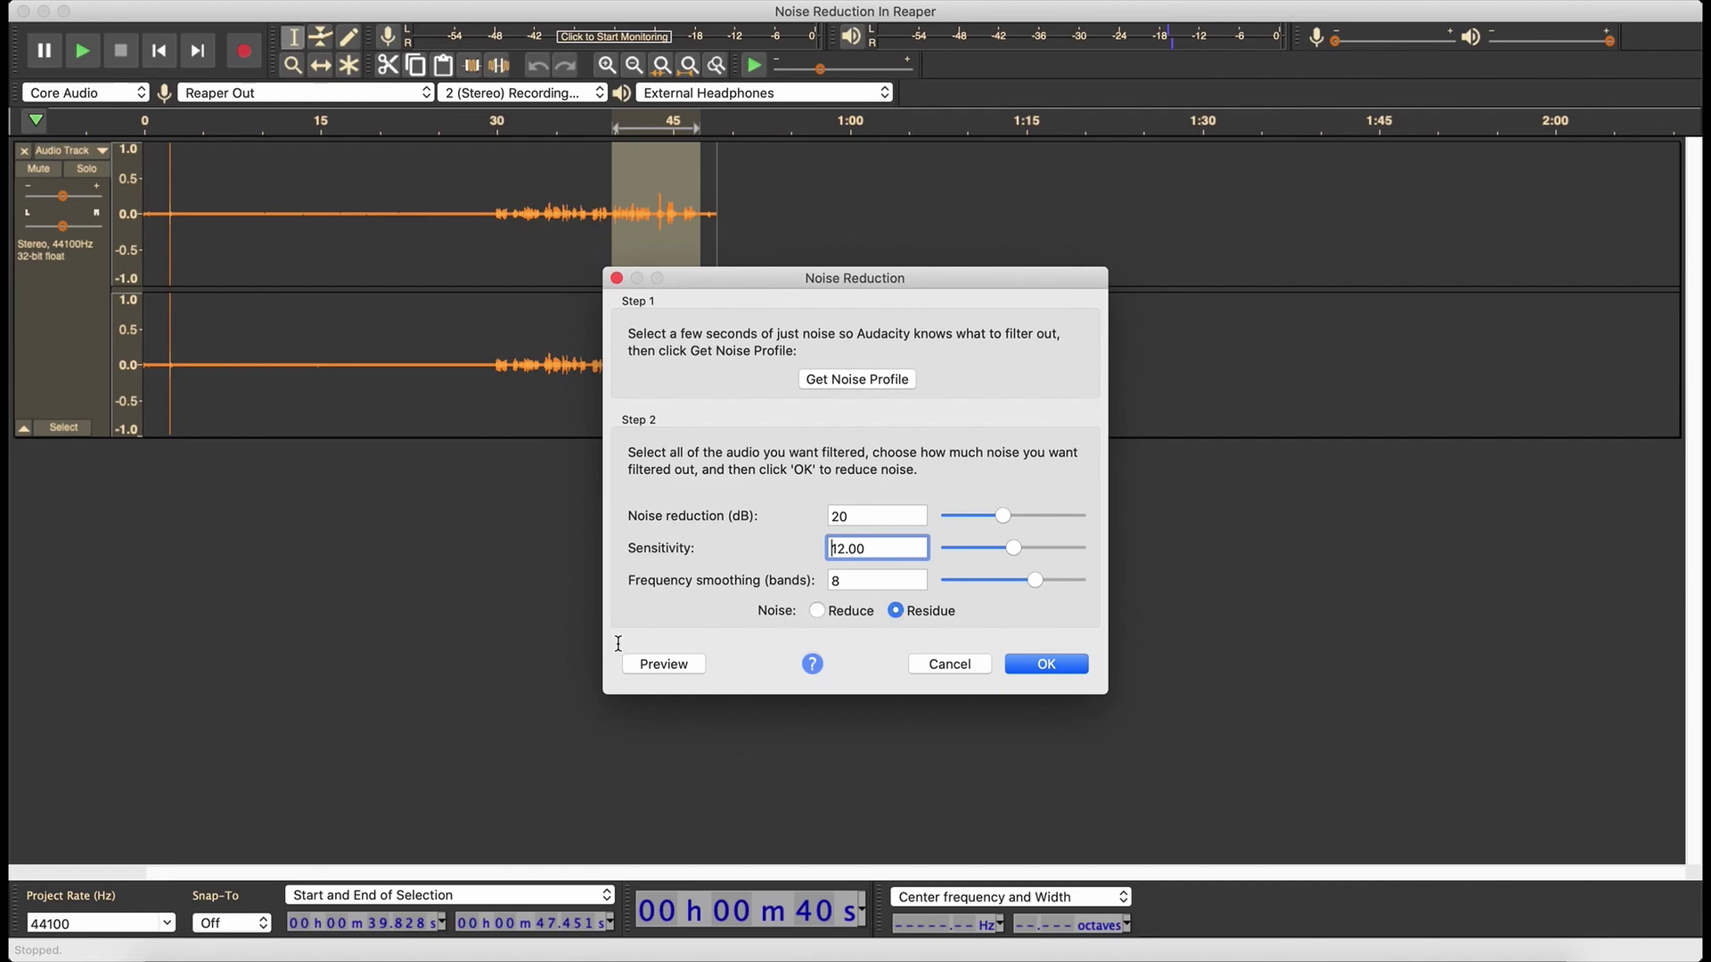
click(643, 662)
click(818, 612)
click(664, 665)
Try the sensitivity extremes of 0 and 24, previewing the reduced audio at each
drag(1013, 548, 939, 547)
click(664, 664)
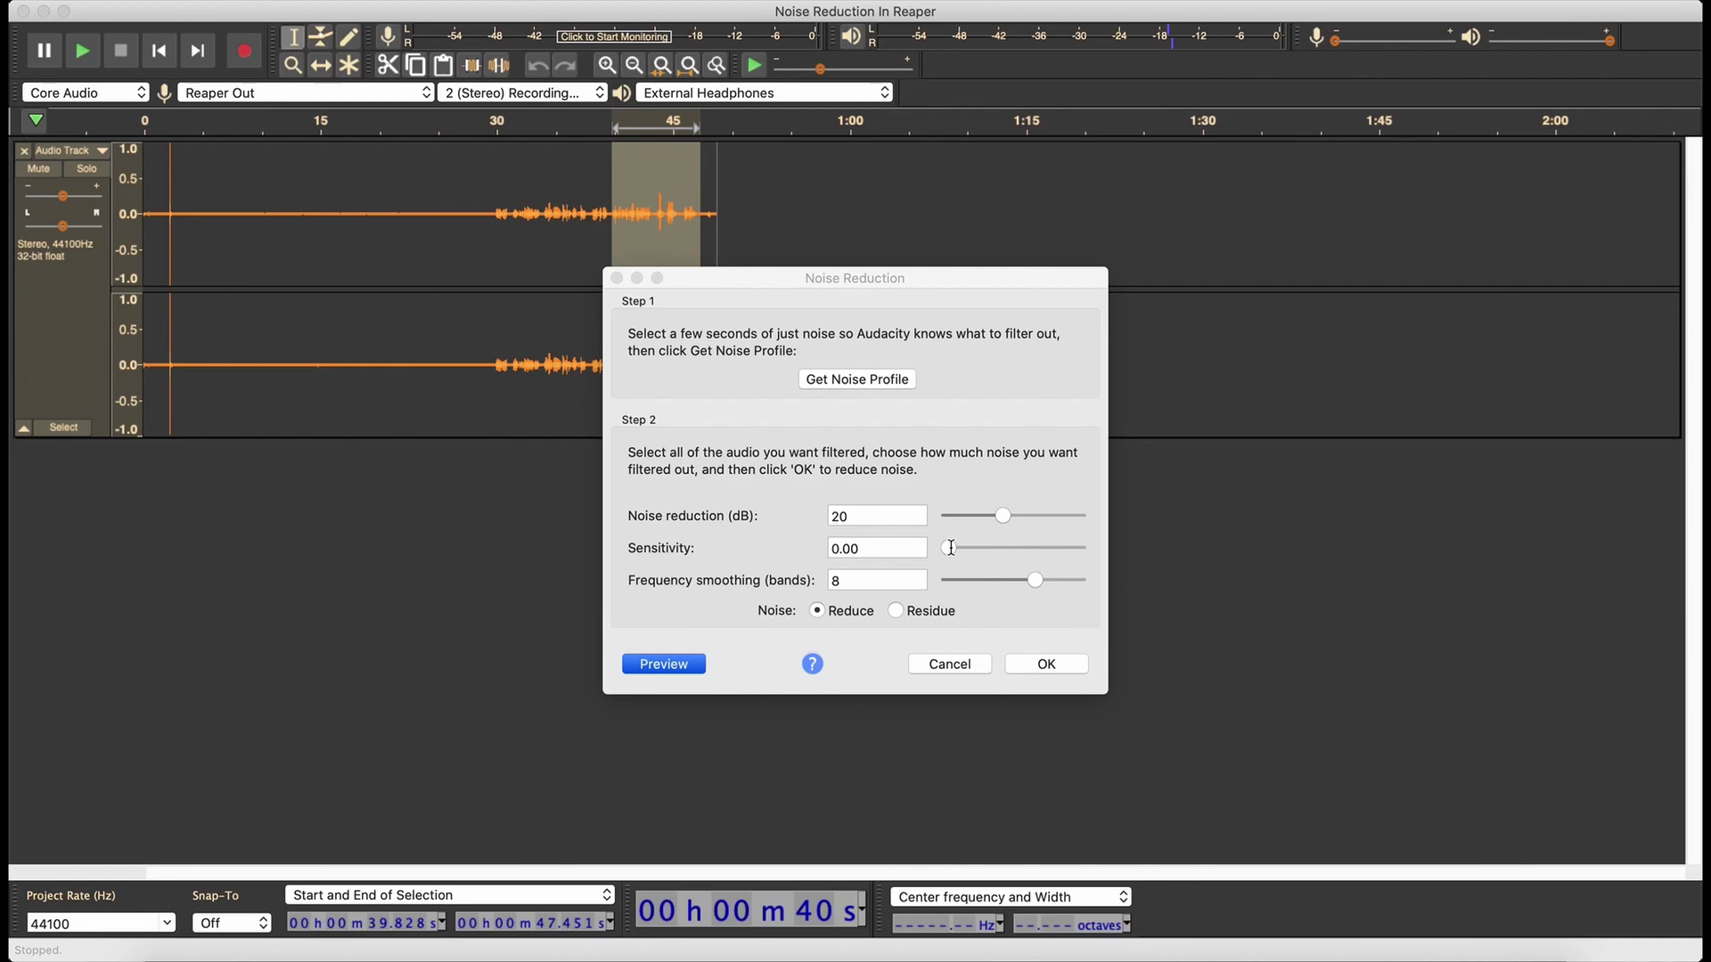
drag(950, 547, 1140, 536)
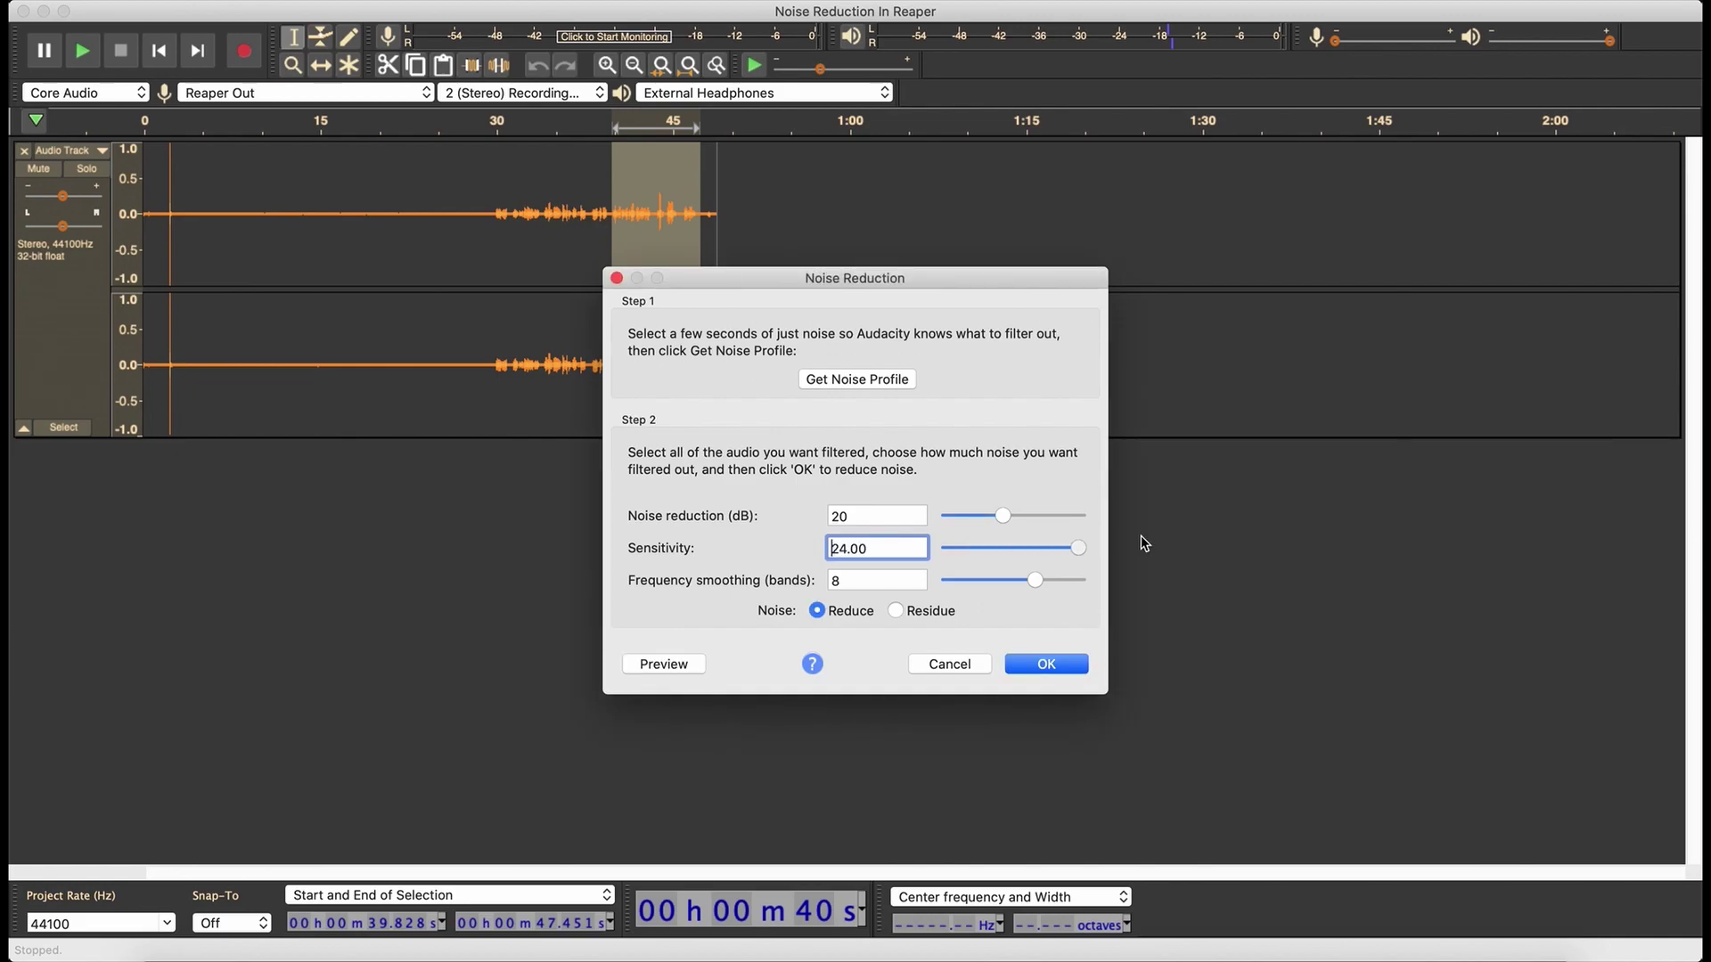
click(692, 665)
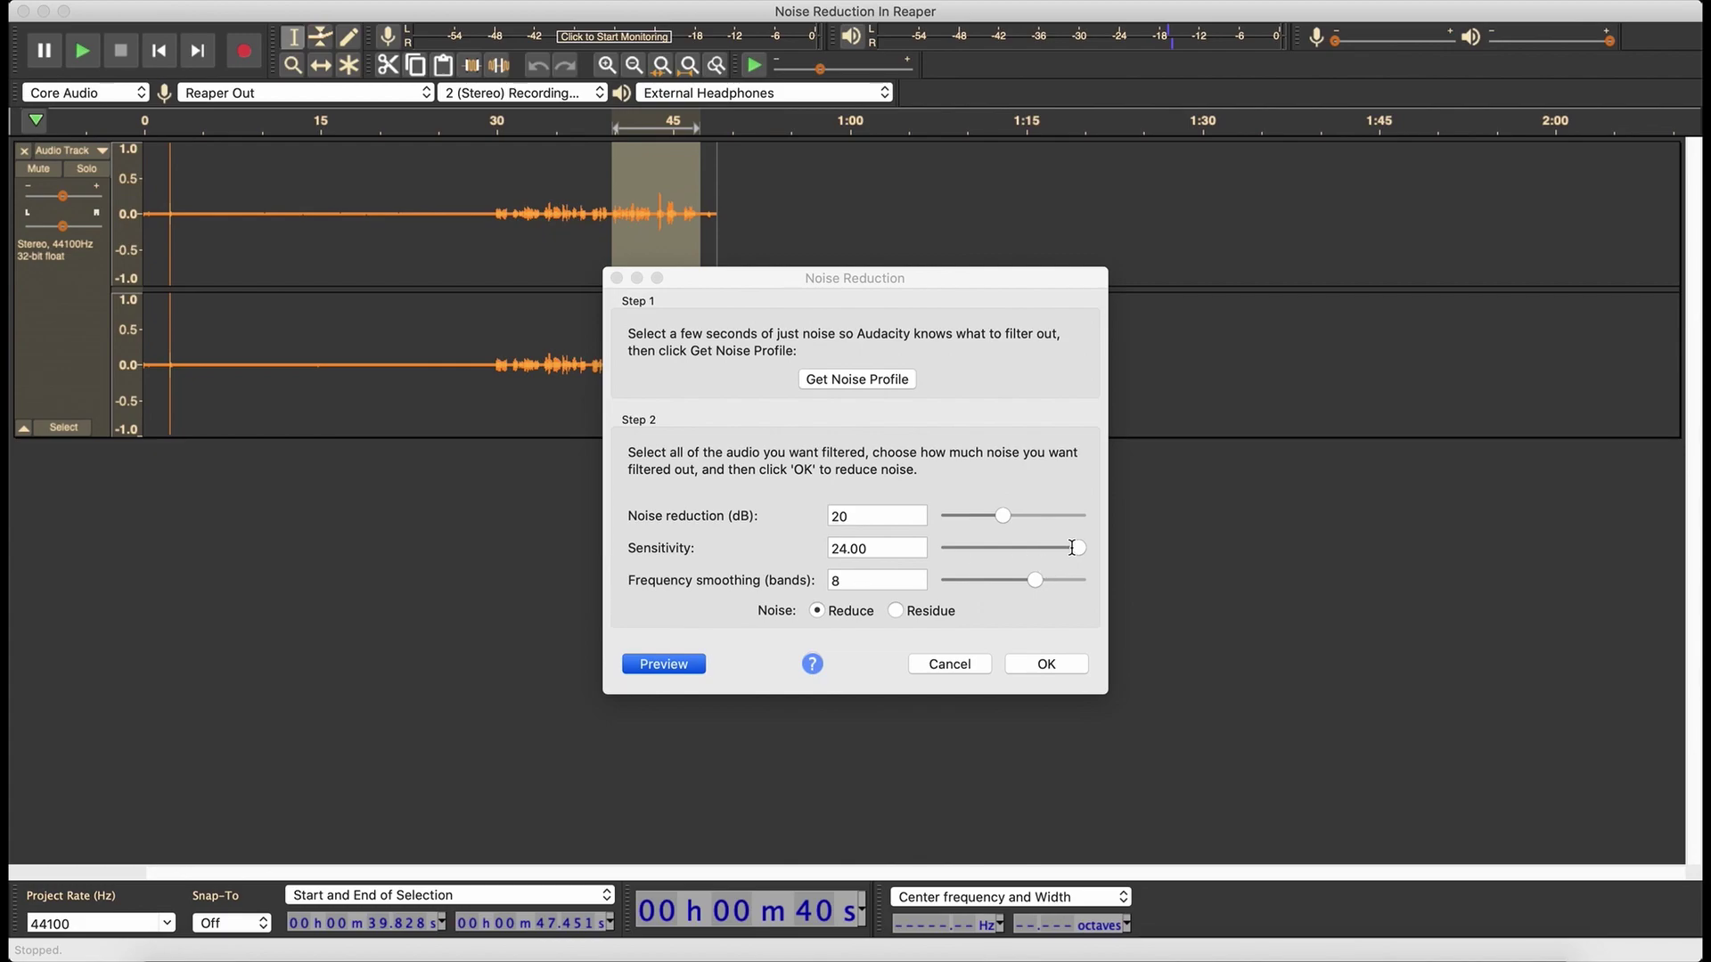
Set the sensitivity to 12, preview the result, and lower the noise reduction to 16 dB
drag(1076, 547, 1033, 554)
drag(1024, 550, 1013, 553)
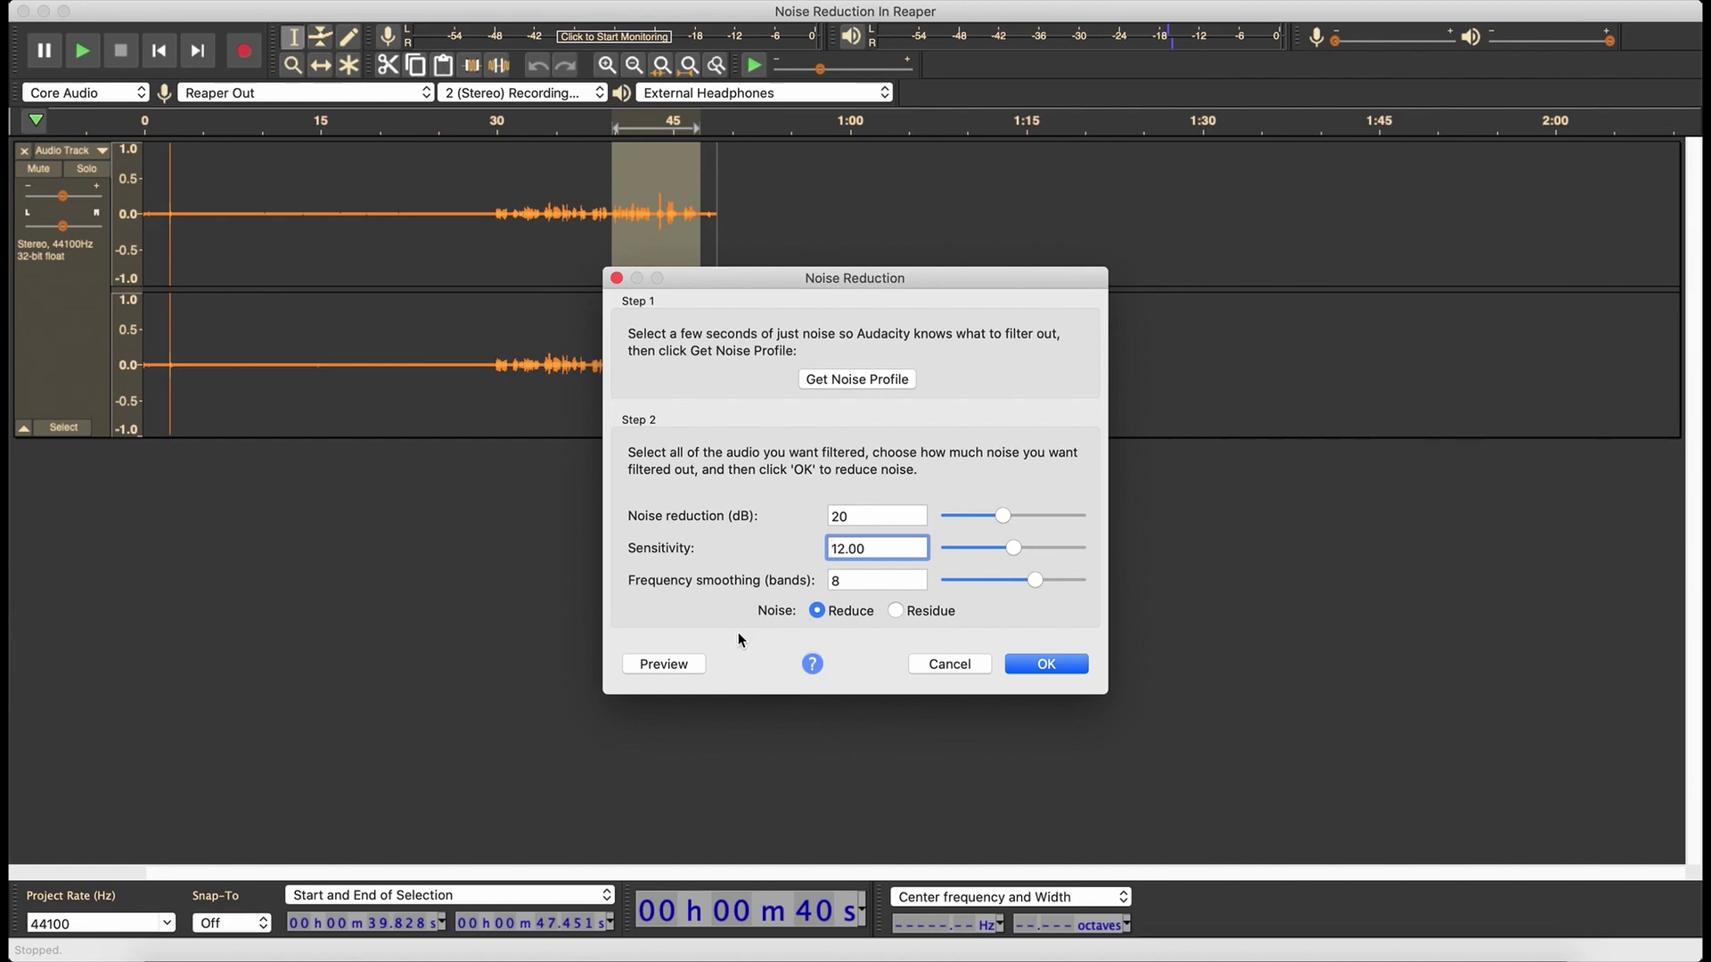
click(676, 666)
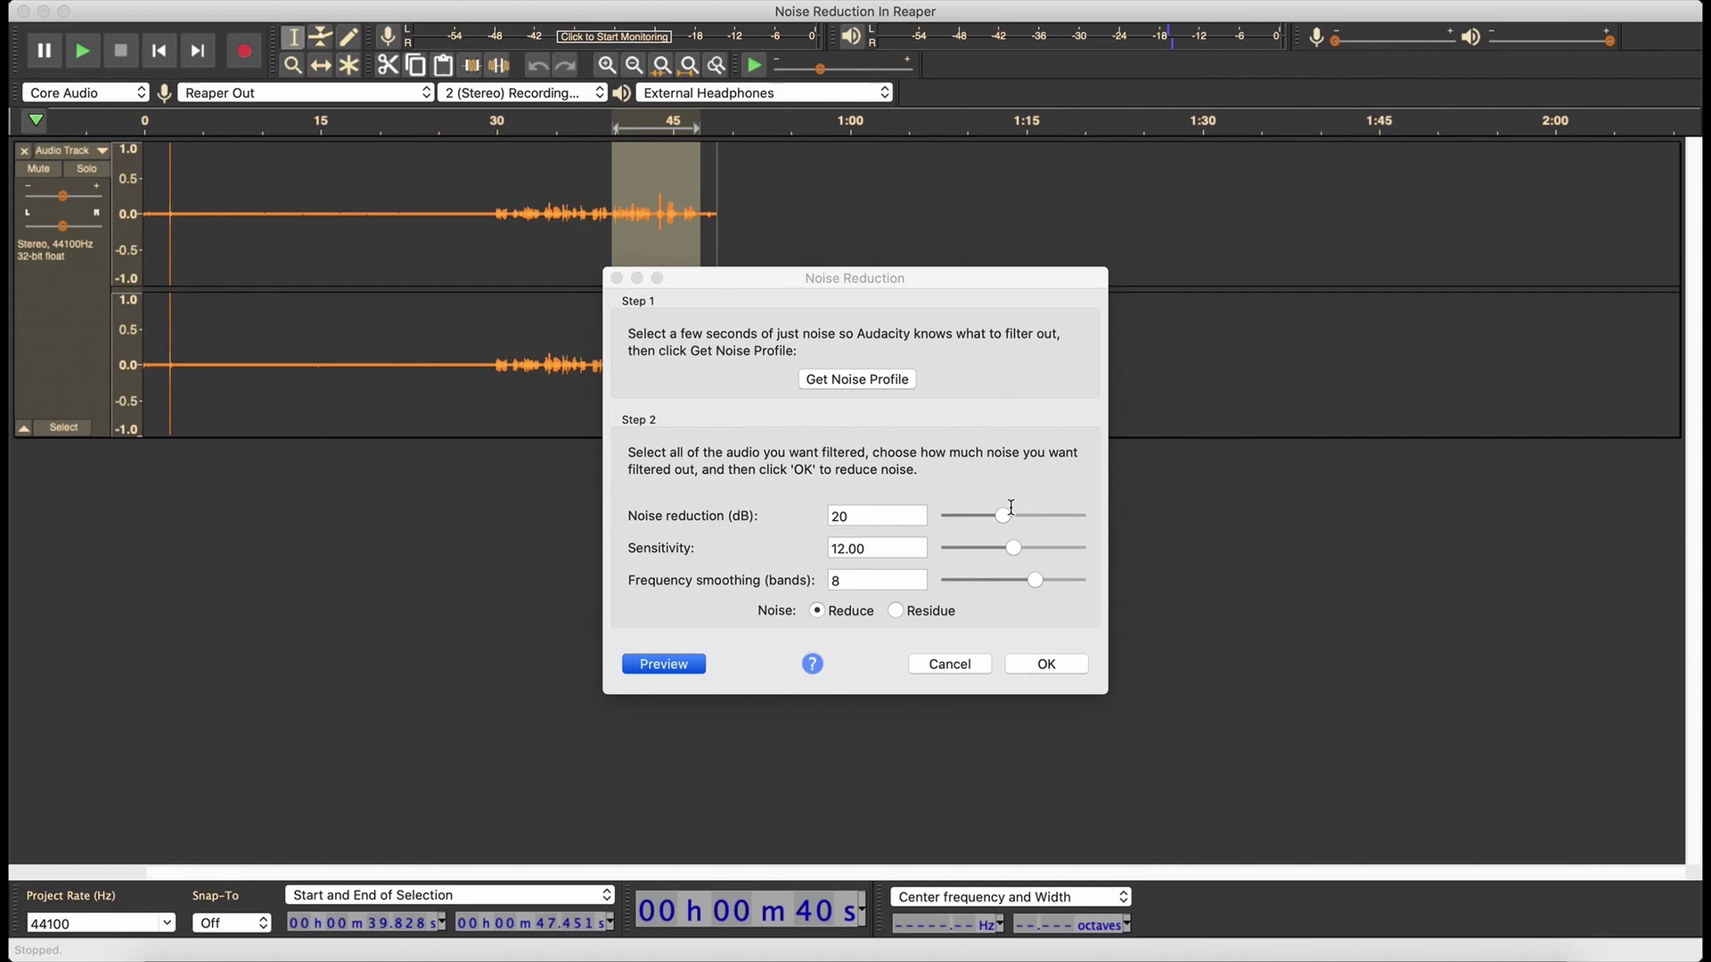
drag(1004, 513, 998, 518)
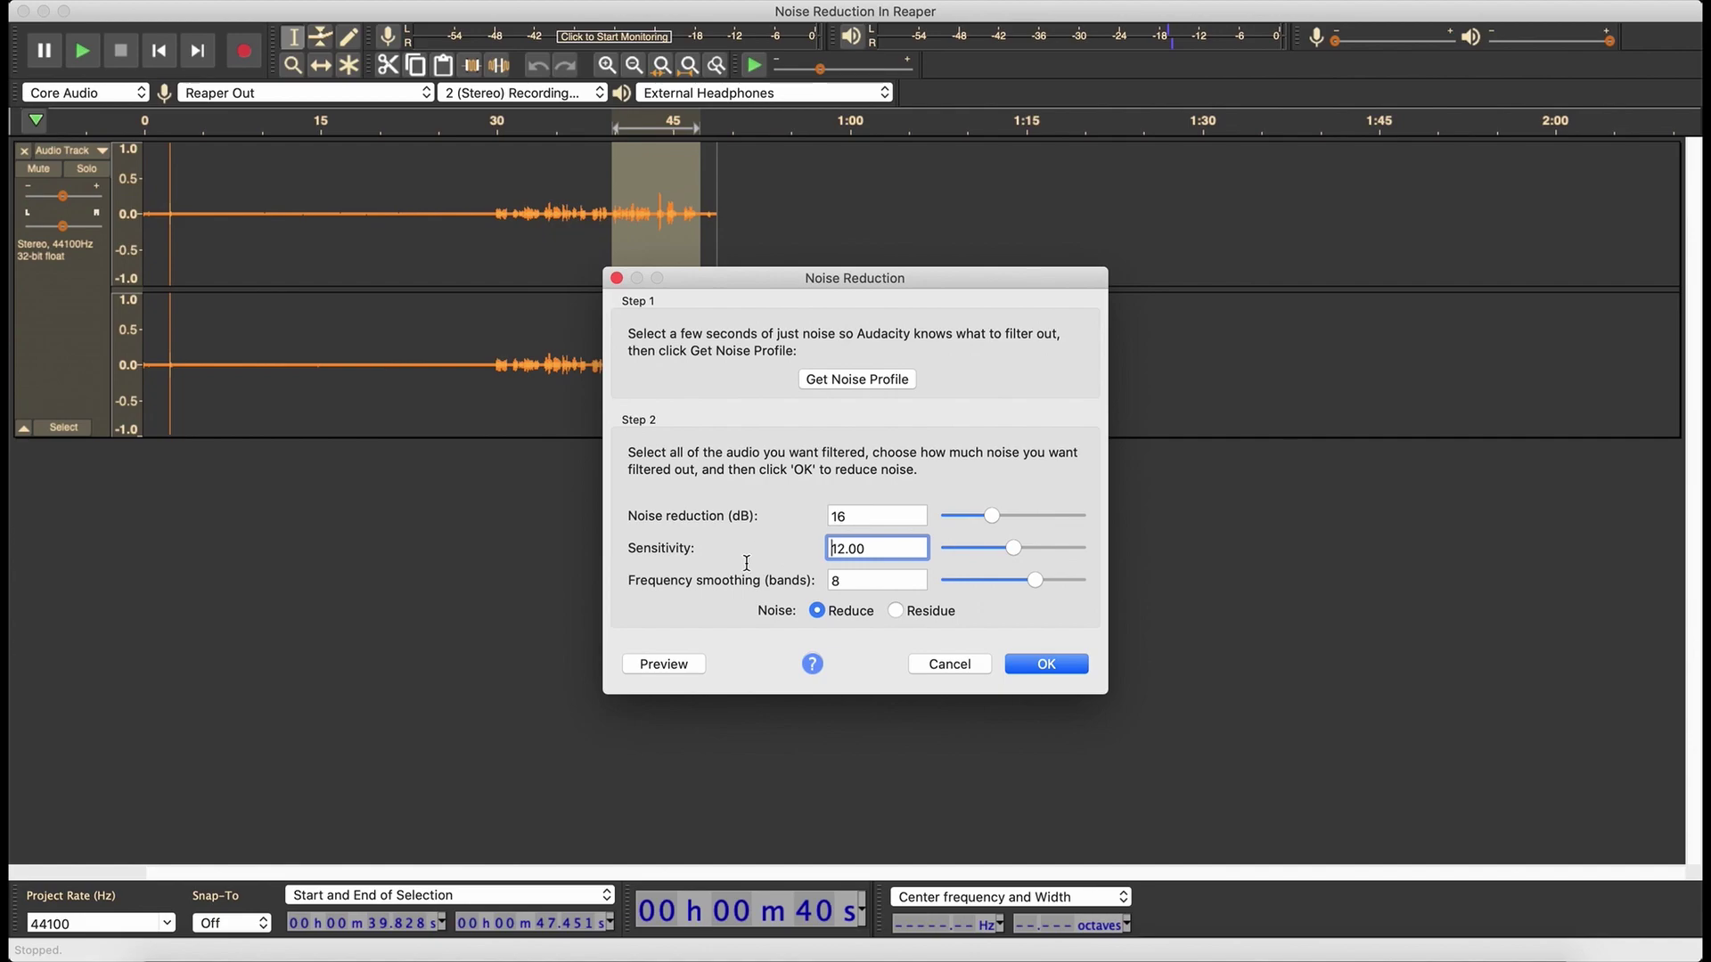
Set the frequency smoothing to 10 bands, preview the result, and apply the noise reduction to the selected audio
click(682, 665)
drag(1047, 583, 1058, 582)
click(692, 665)
double_click(872, 527)
key(Tab)
key(Tab)
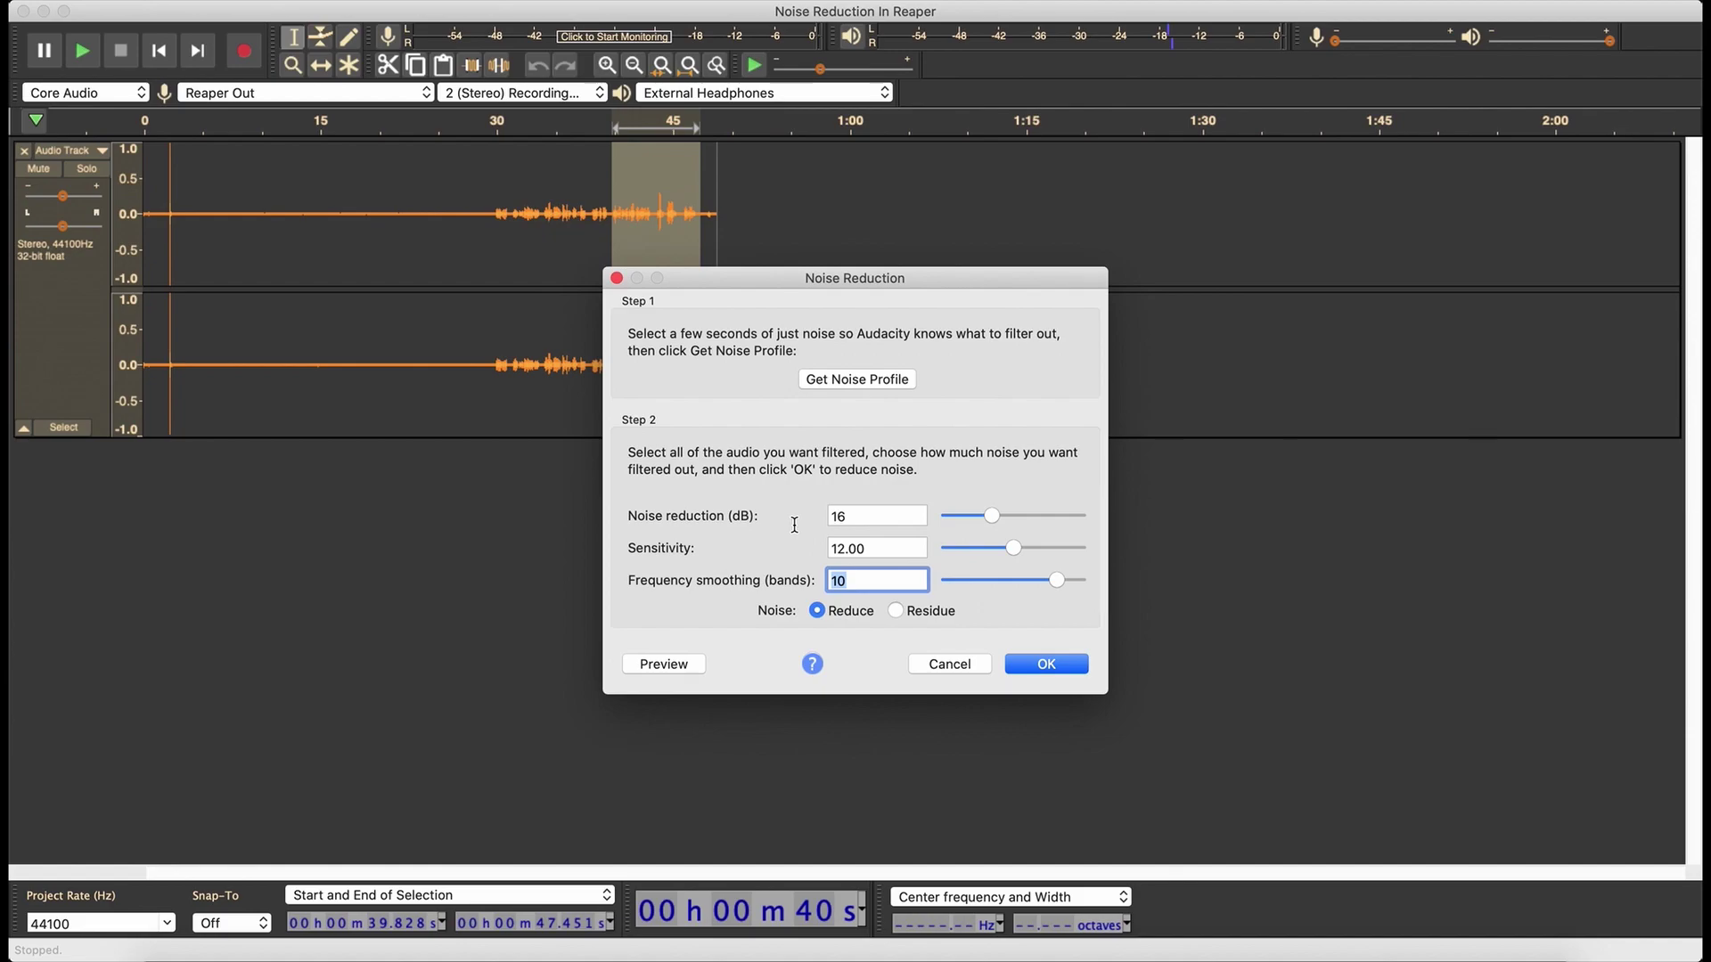
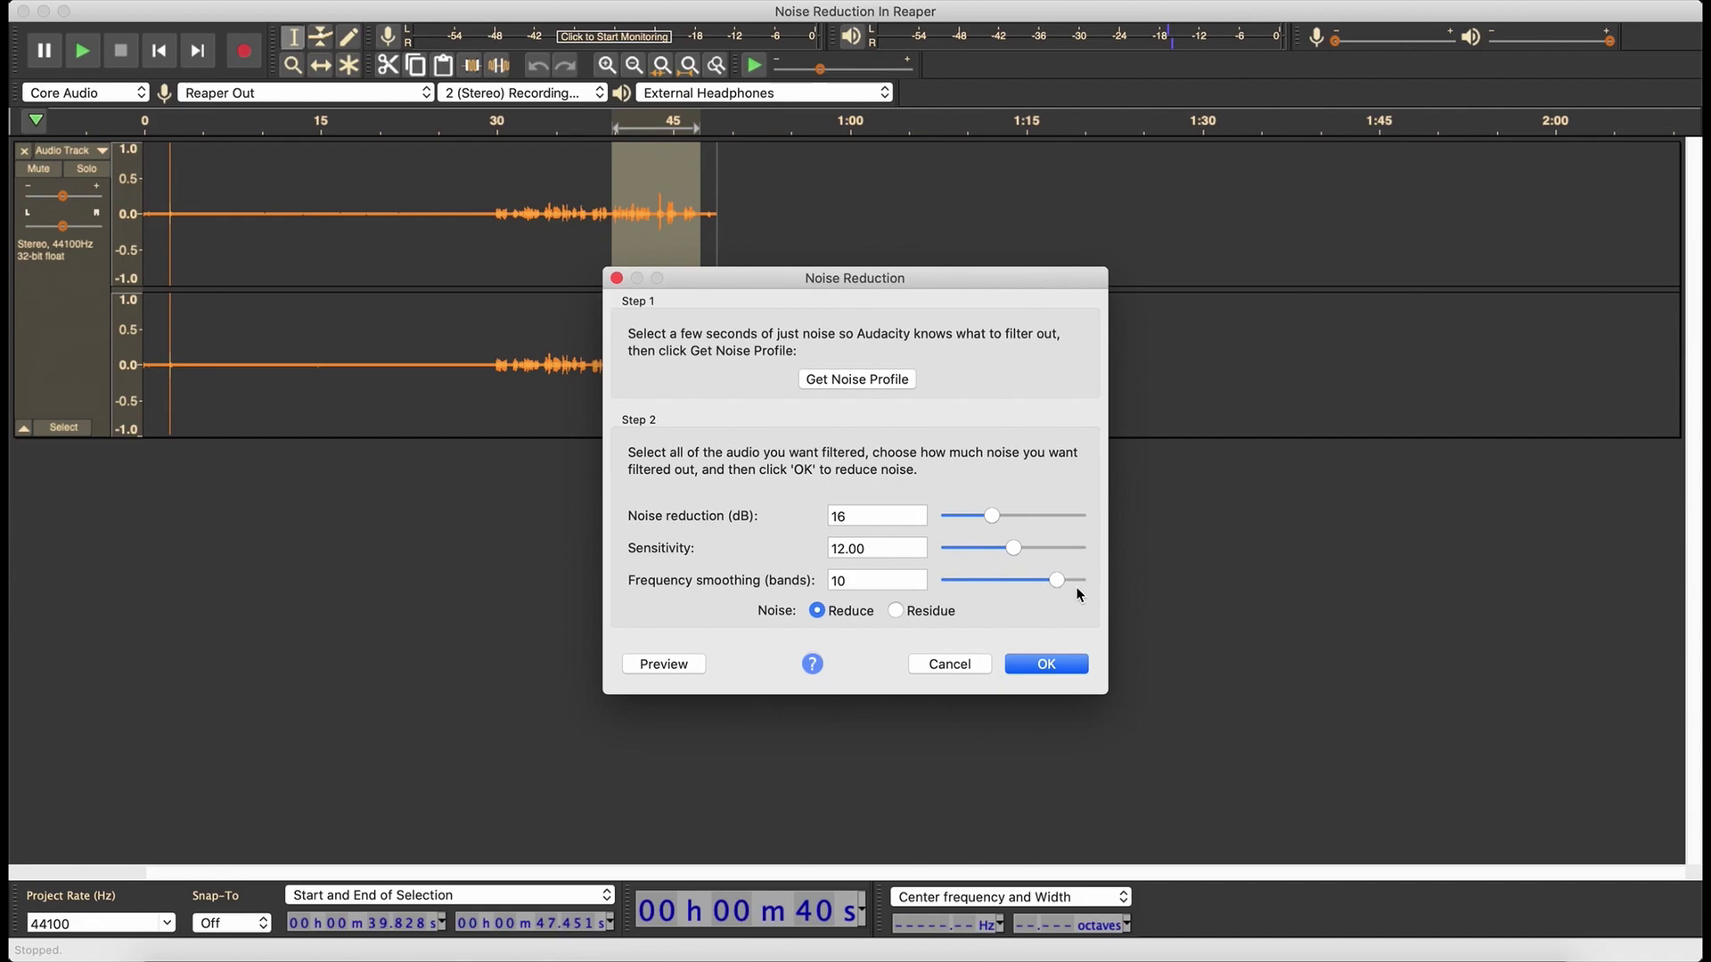
click(670, 667)
click(1042, 664)
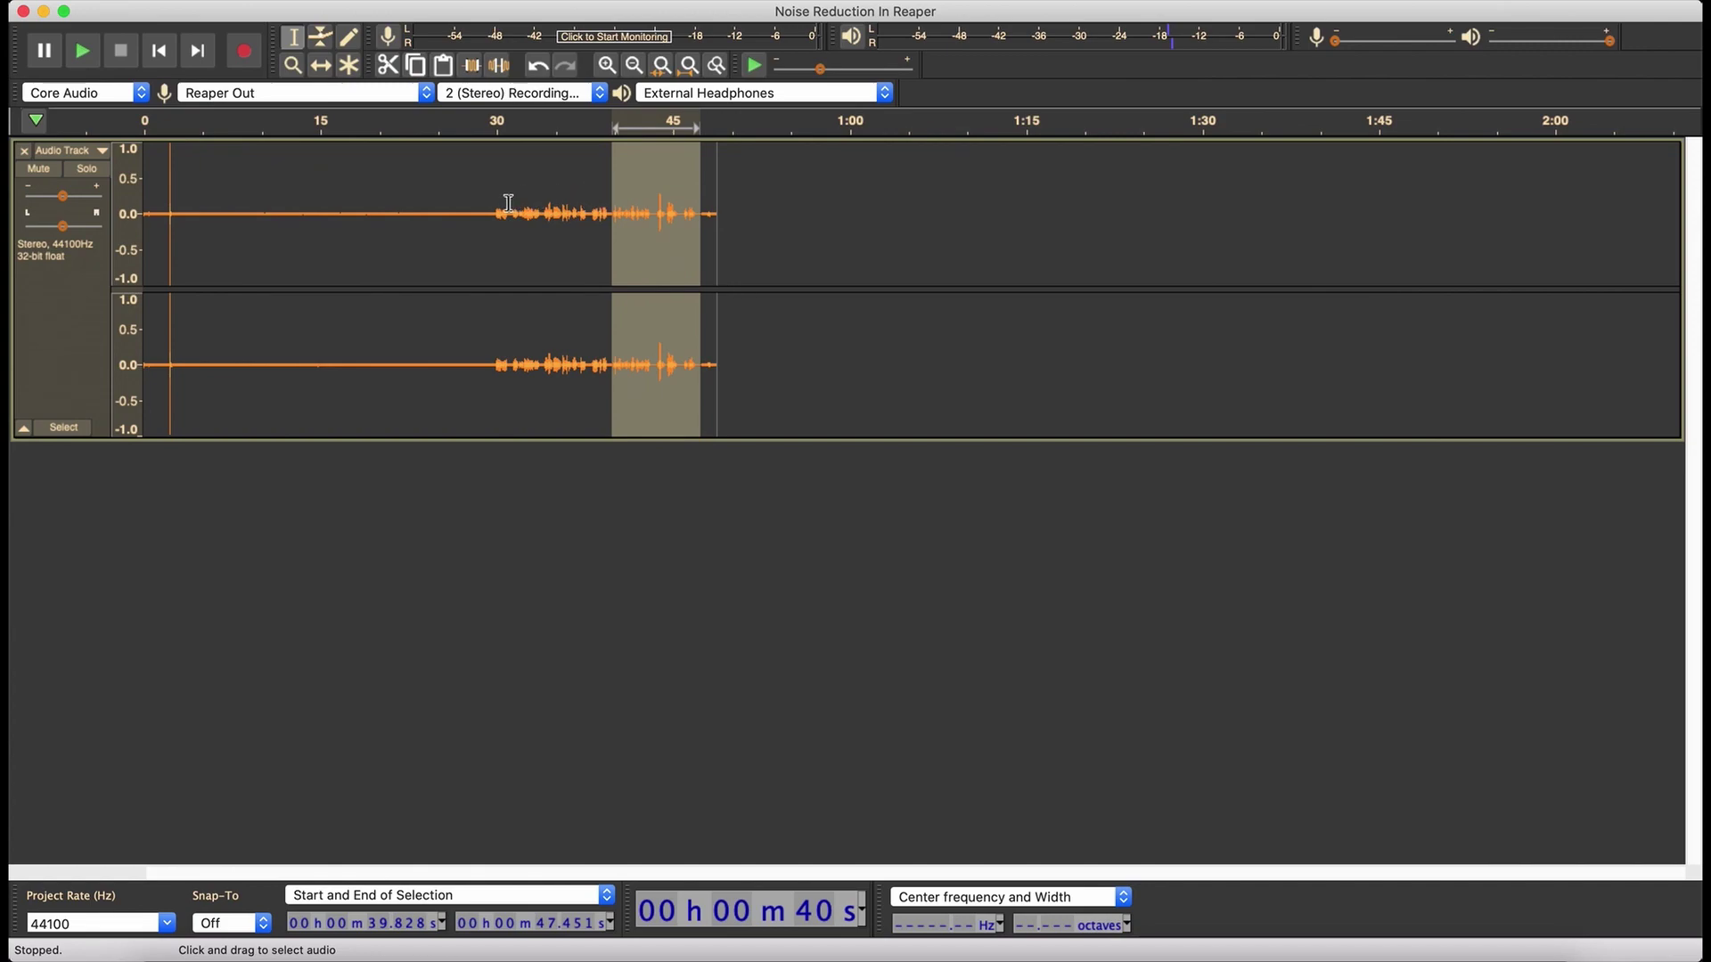
Play the processed speech from about 34 seconds and again from about 37 seconds to check the noise reduction
click(553, 202)
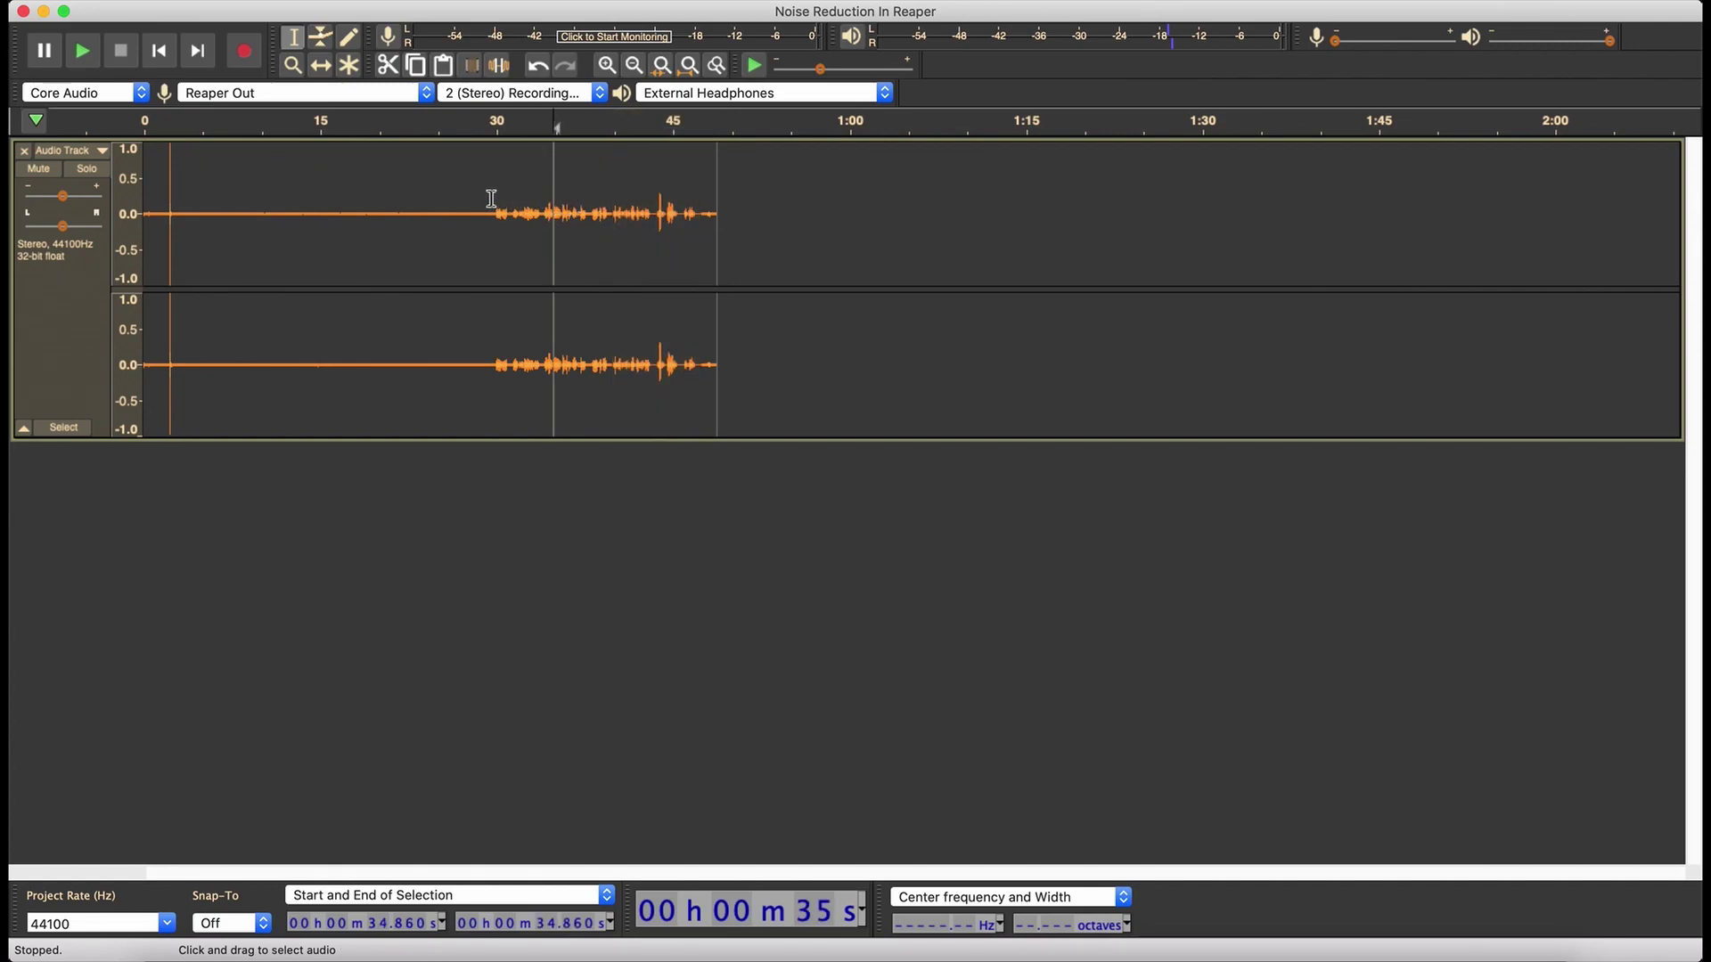
drag(491, 196, 586, 208)
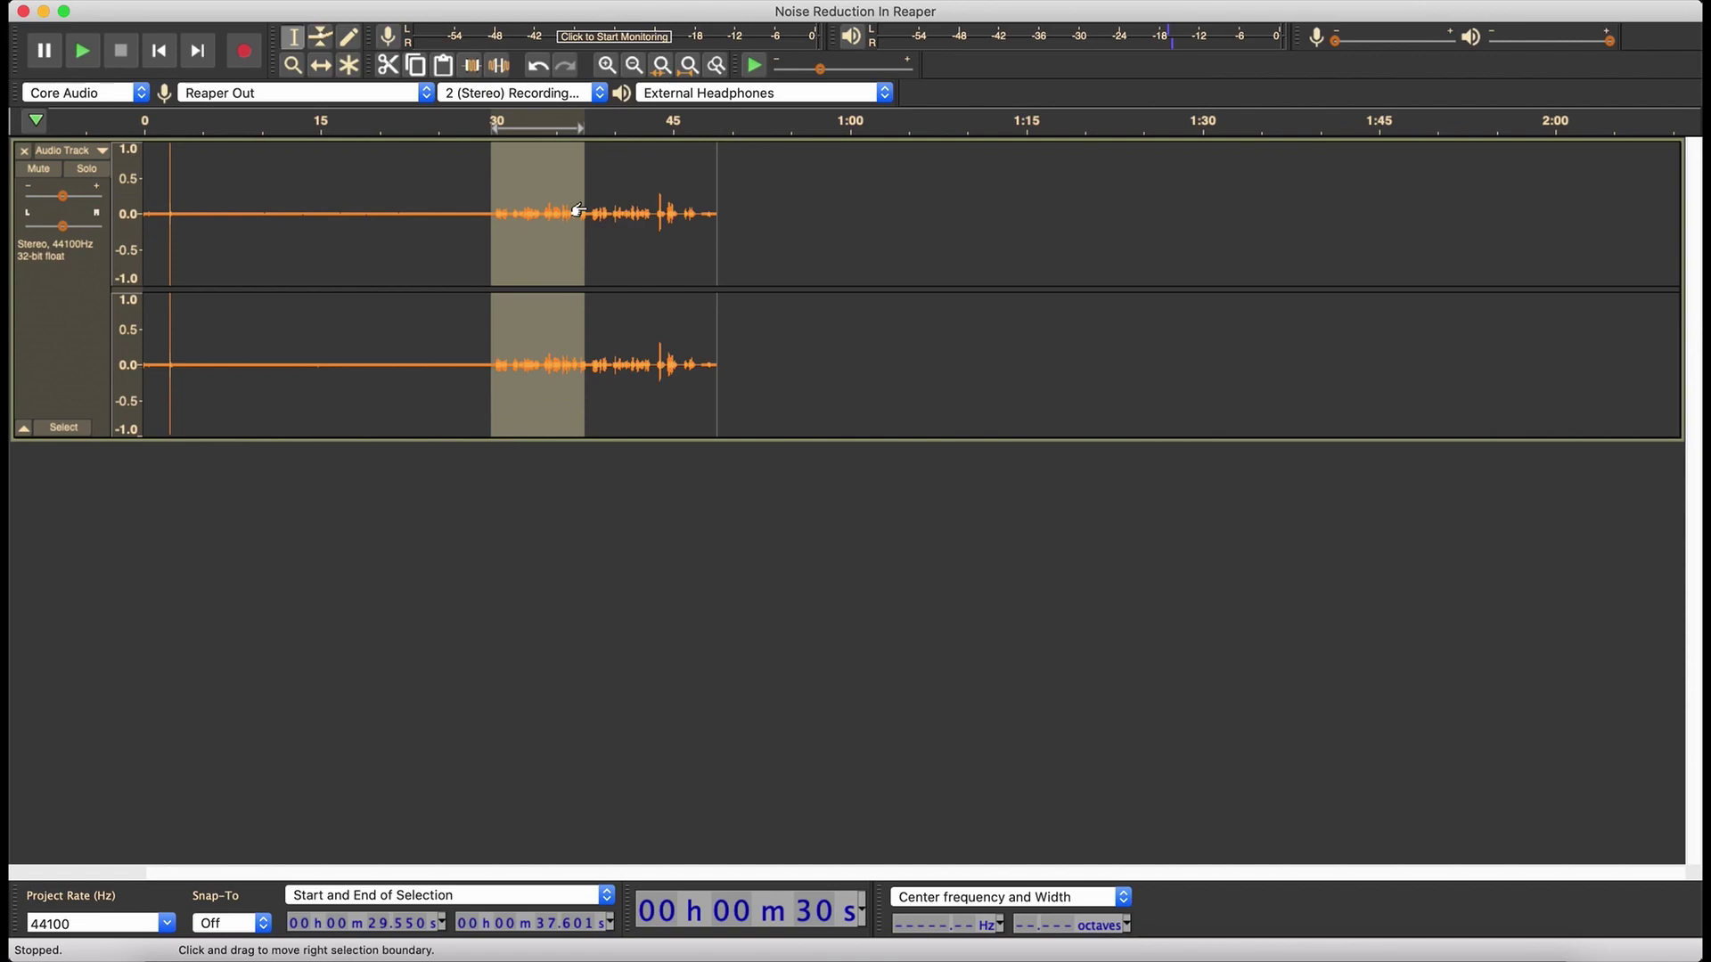
click(539, 187)
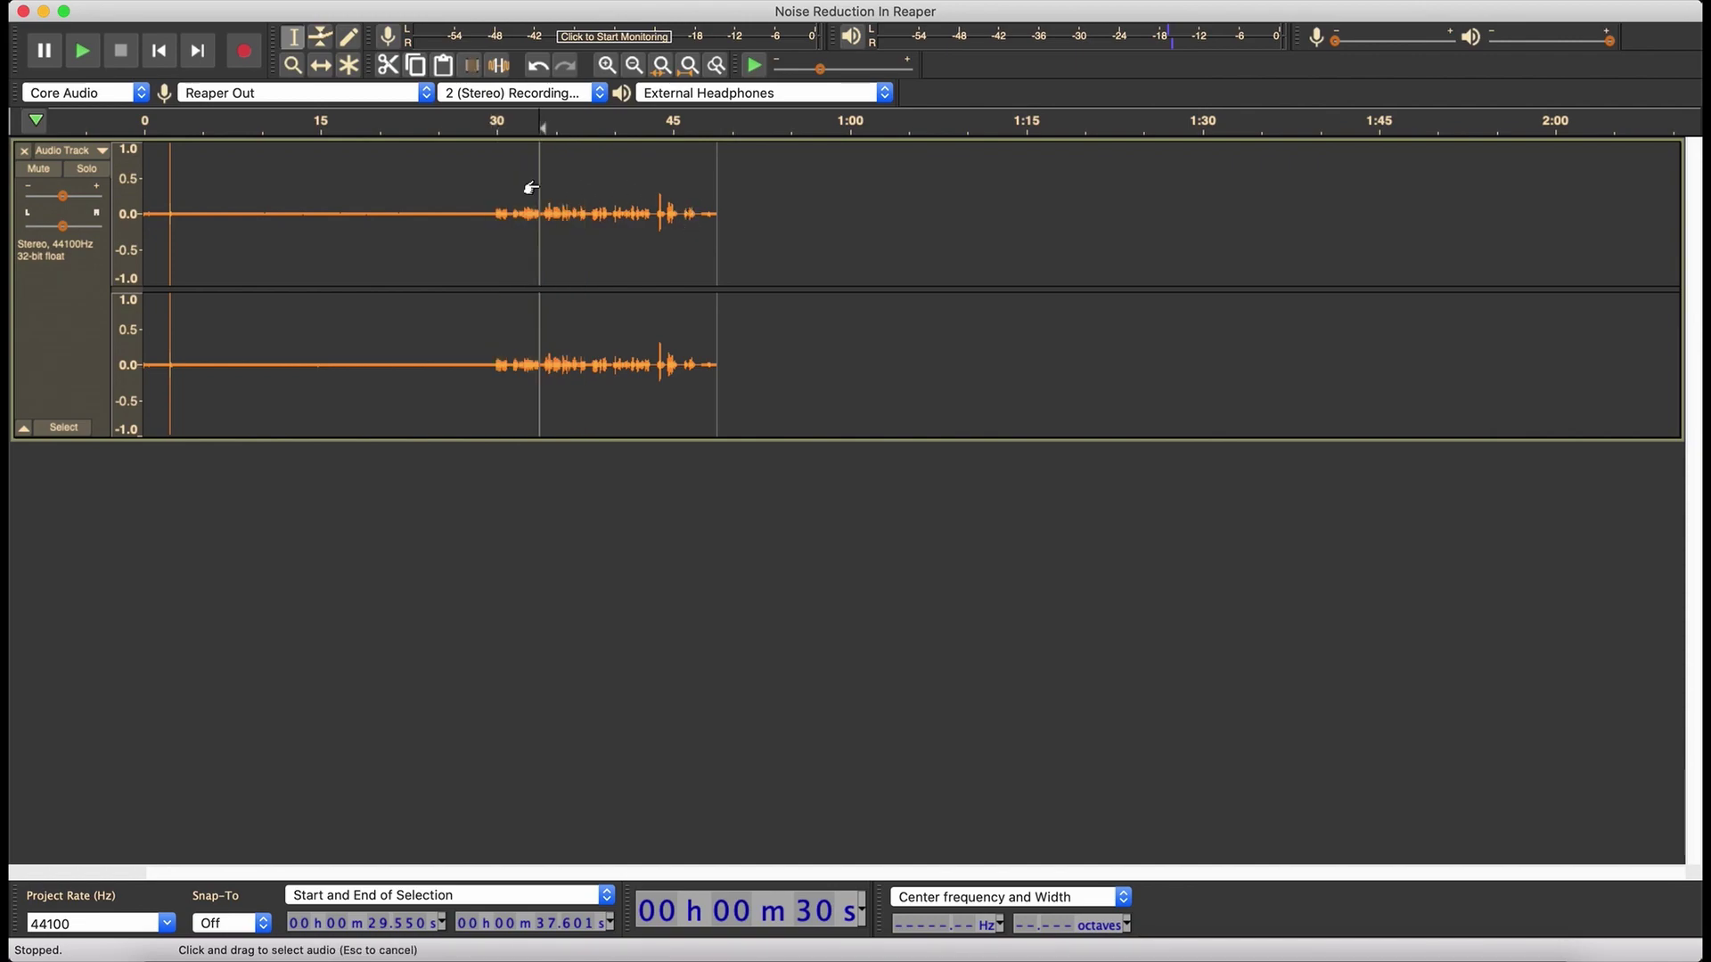
key(space)
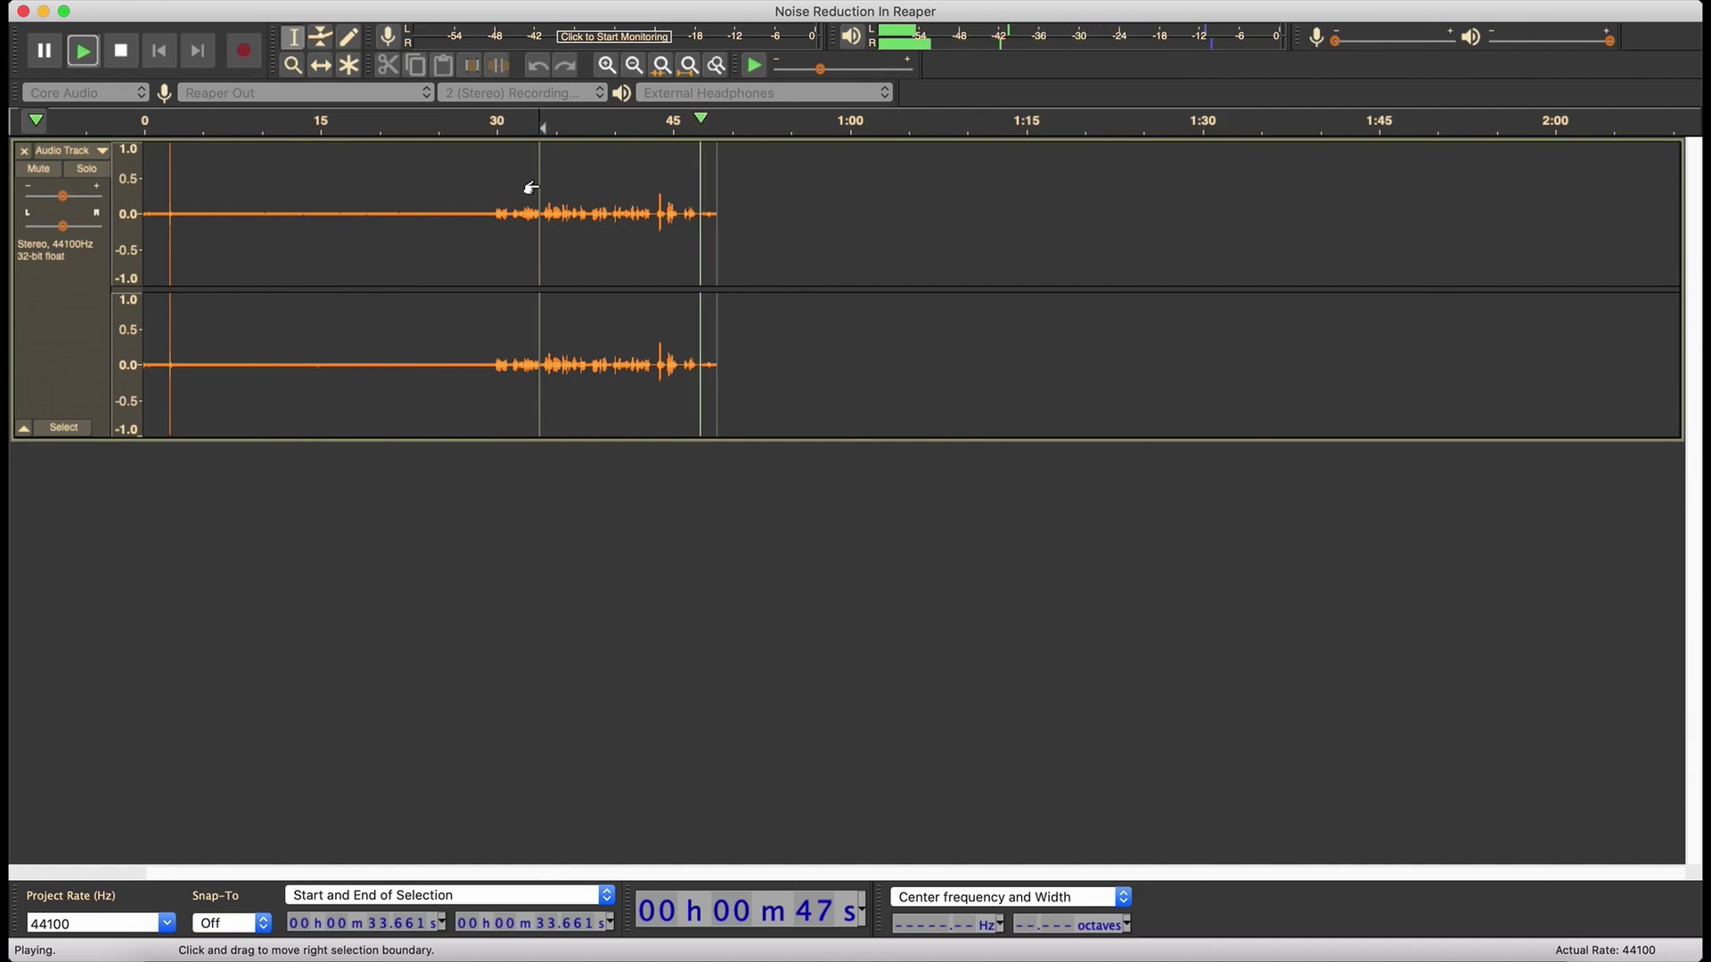
key(space)
click(580, 193)
key(space)
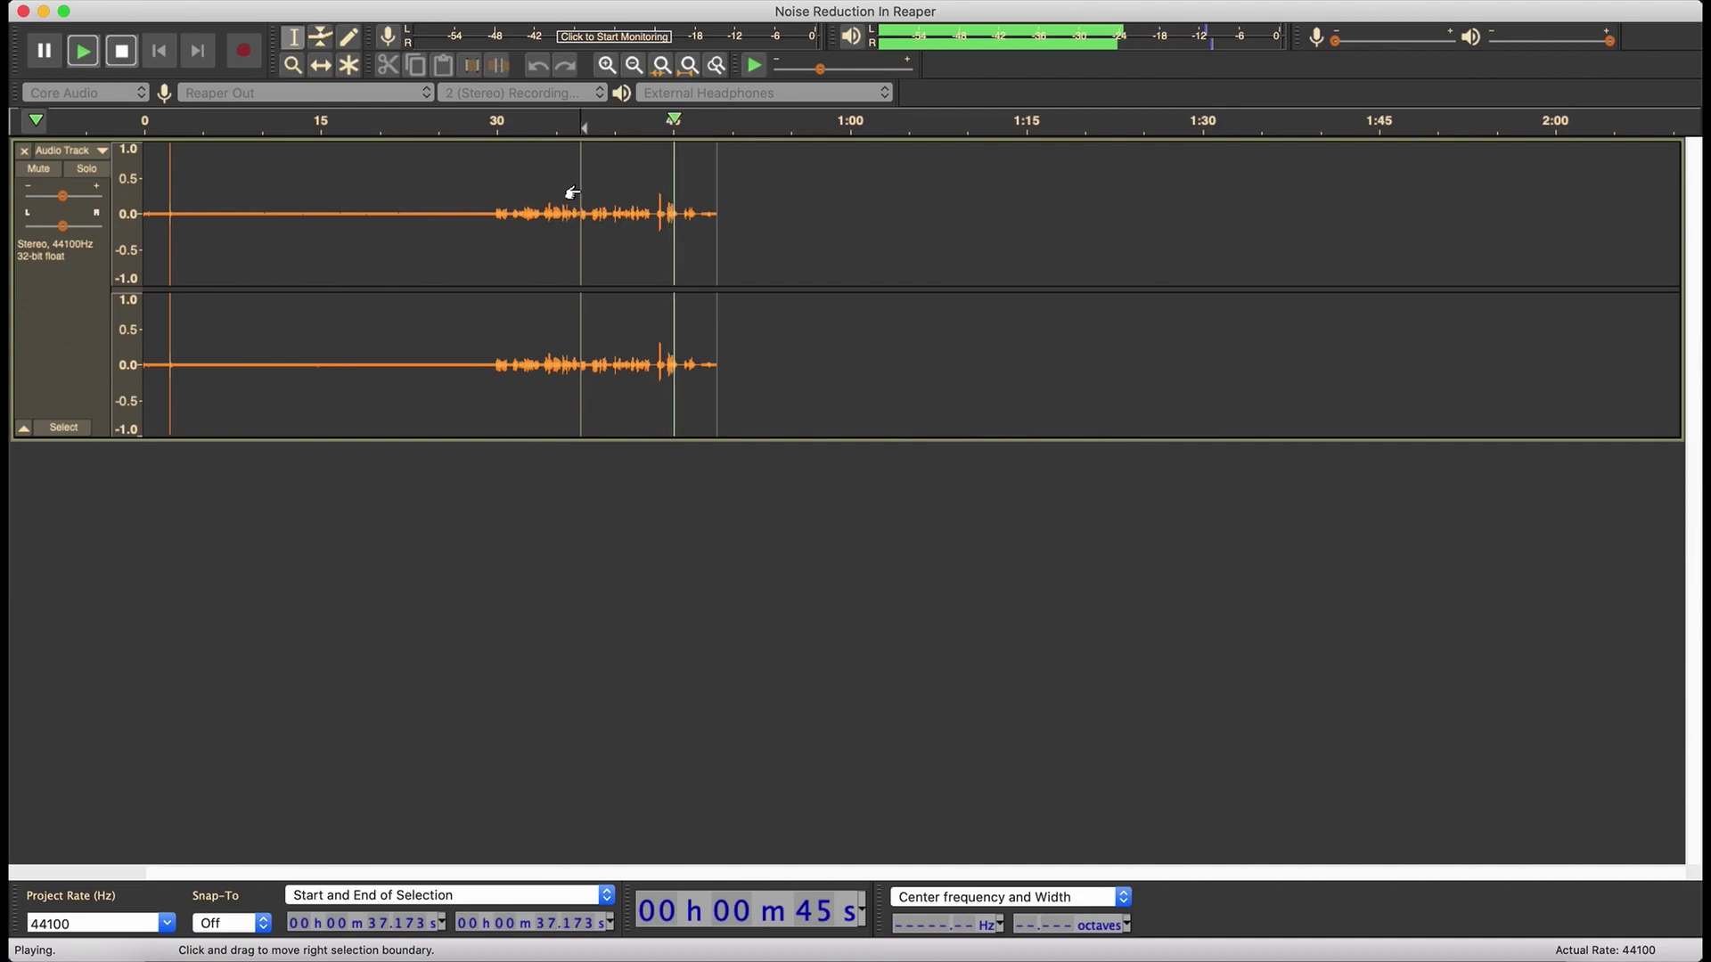
key(space)
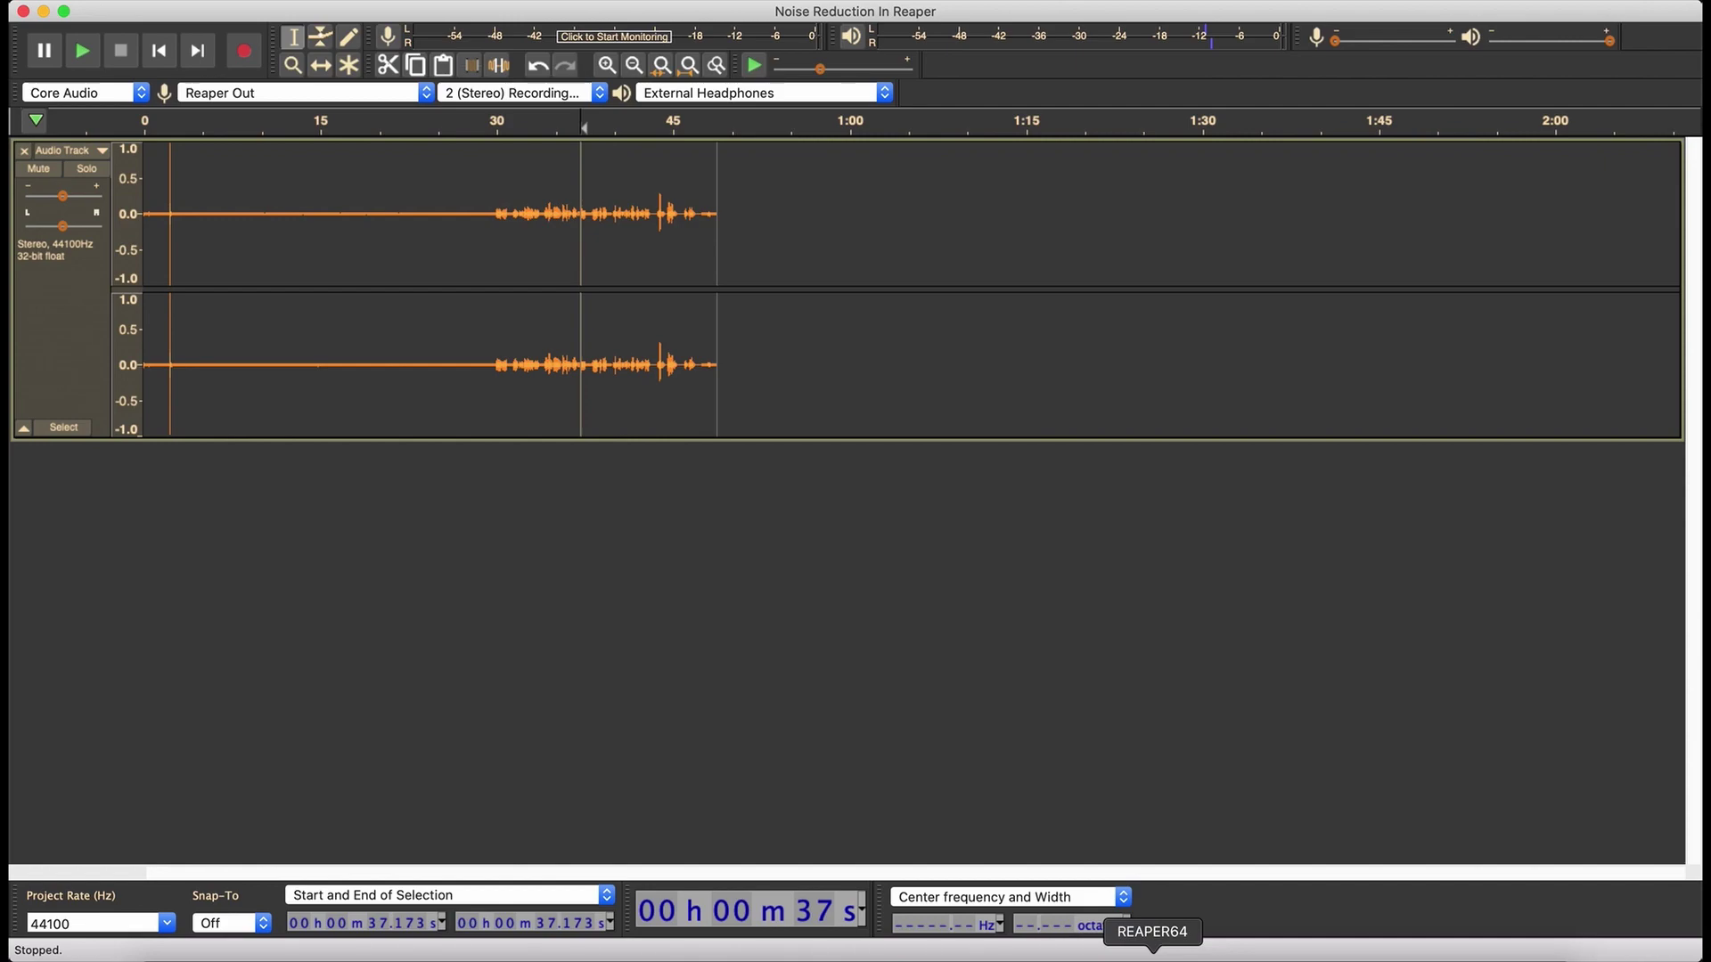
Switch to REAPER and dismiss the open plugin browser for Track 2 without adding anything
click(1152, 955)
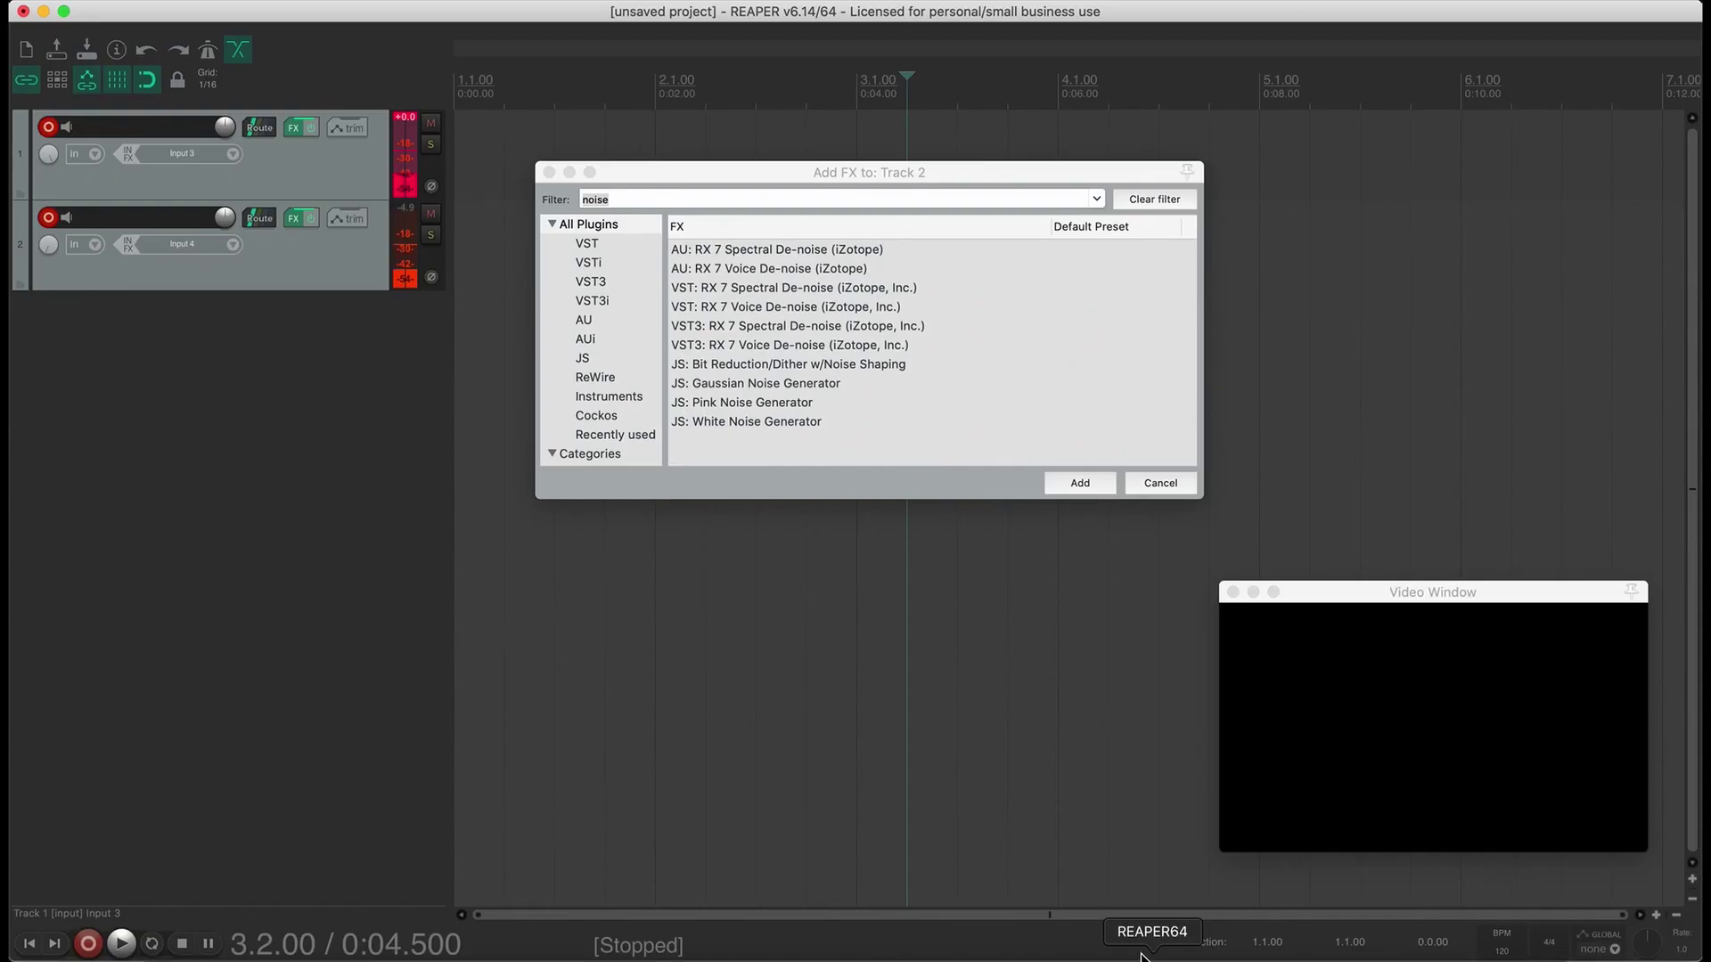
click(1149, 483)
click(361, 155)
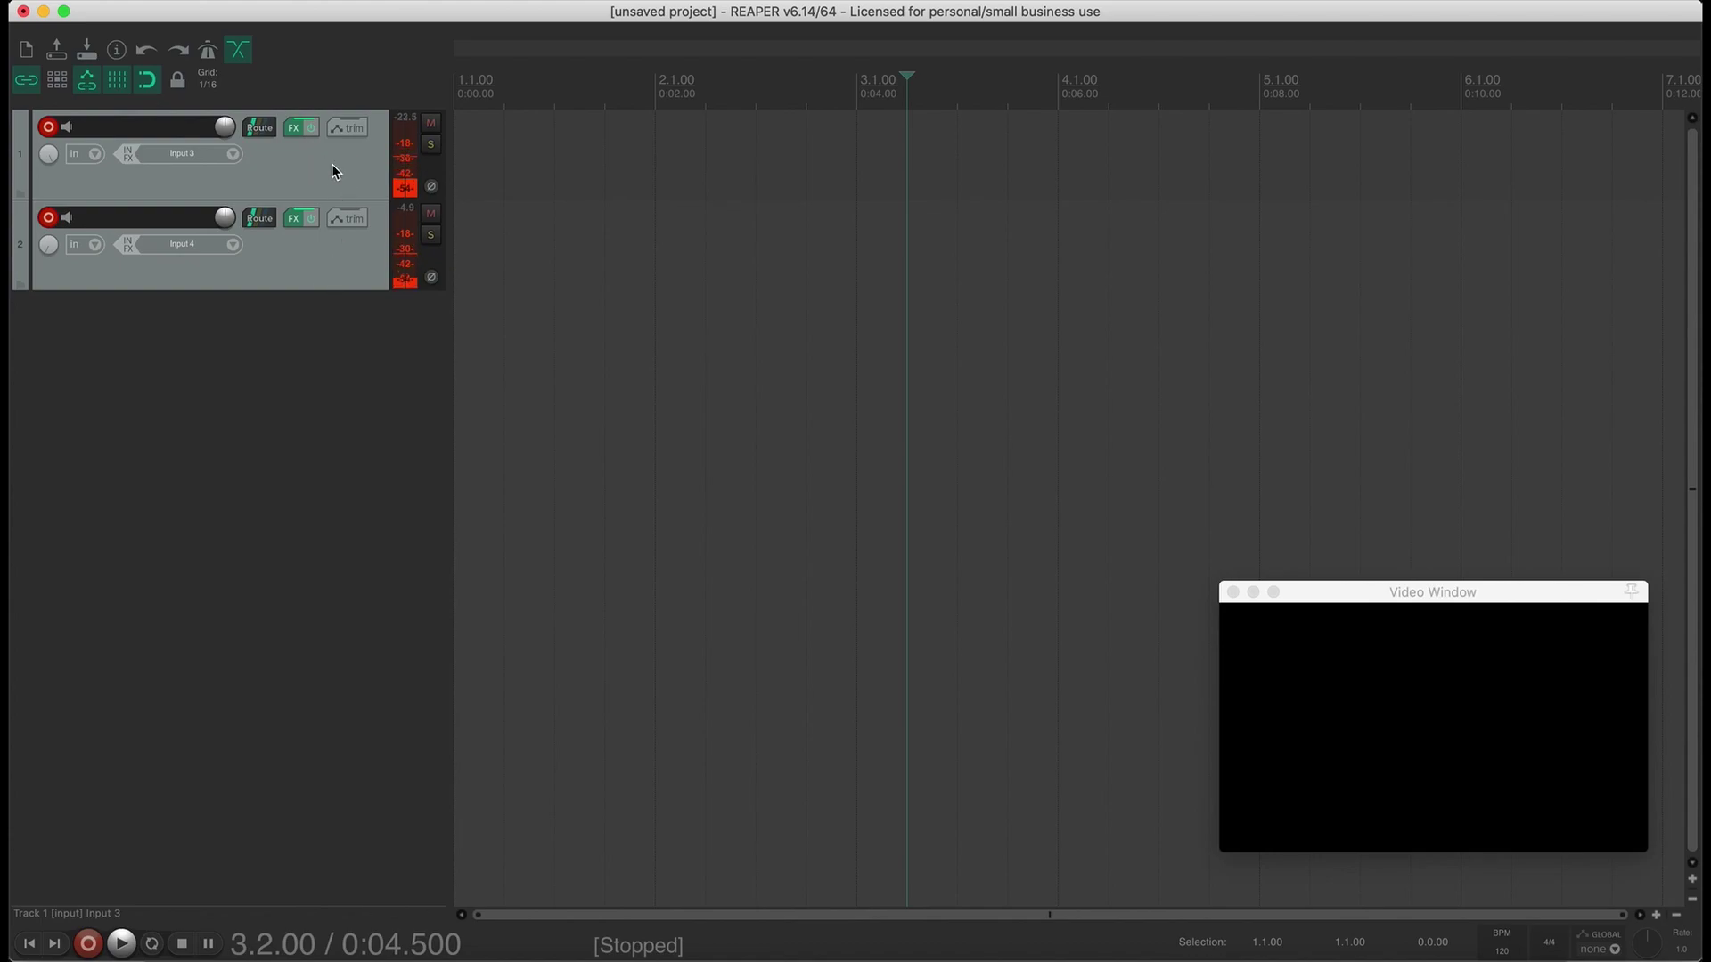
Disable and re-enable RX 7 Voice De-noise on Track 1 and on Track 2 to compare the sound
click(294, 128)
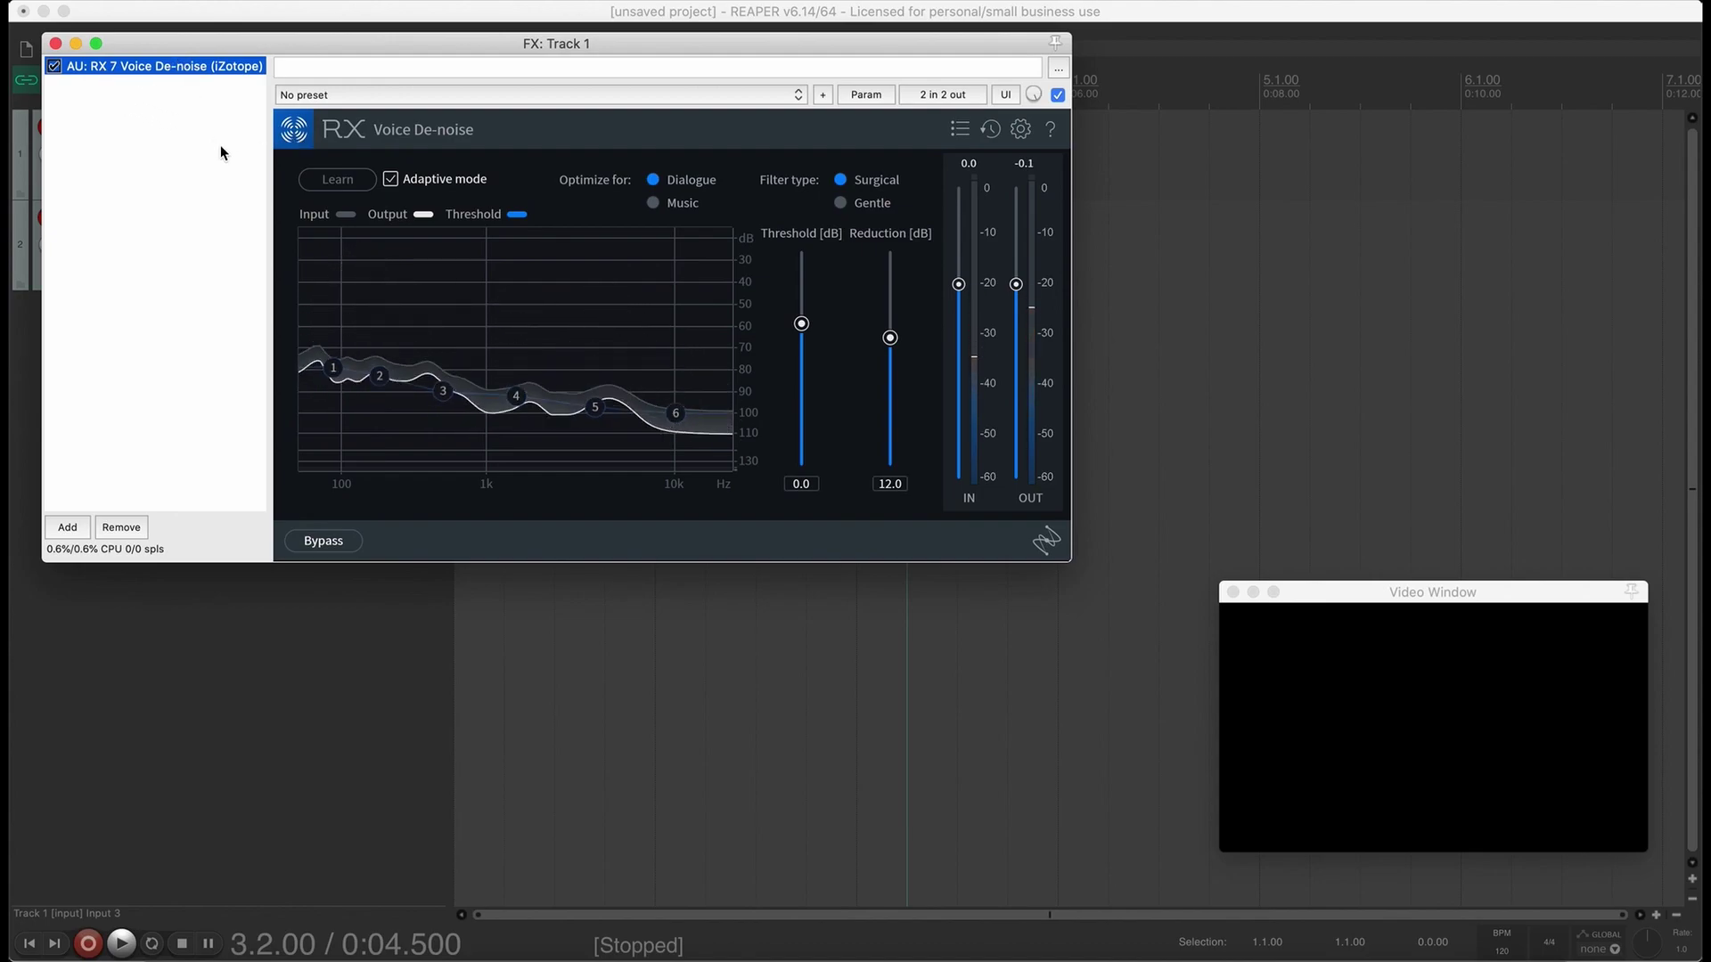
click(54, 66)
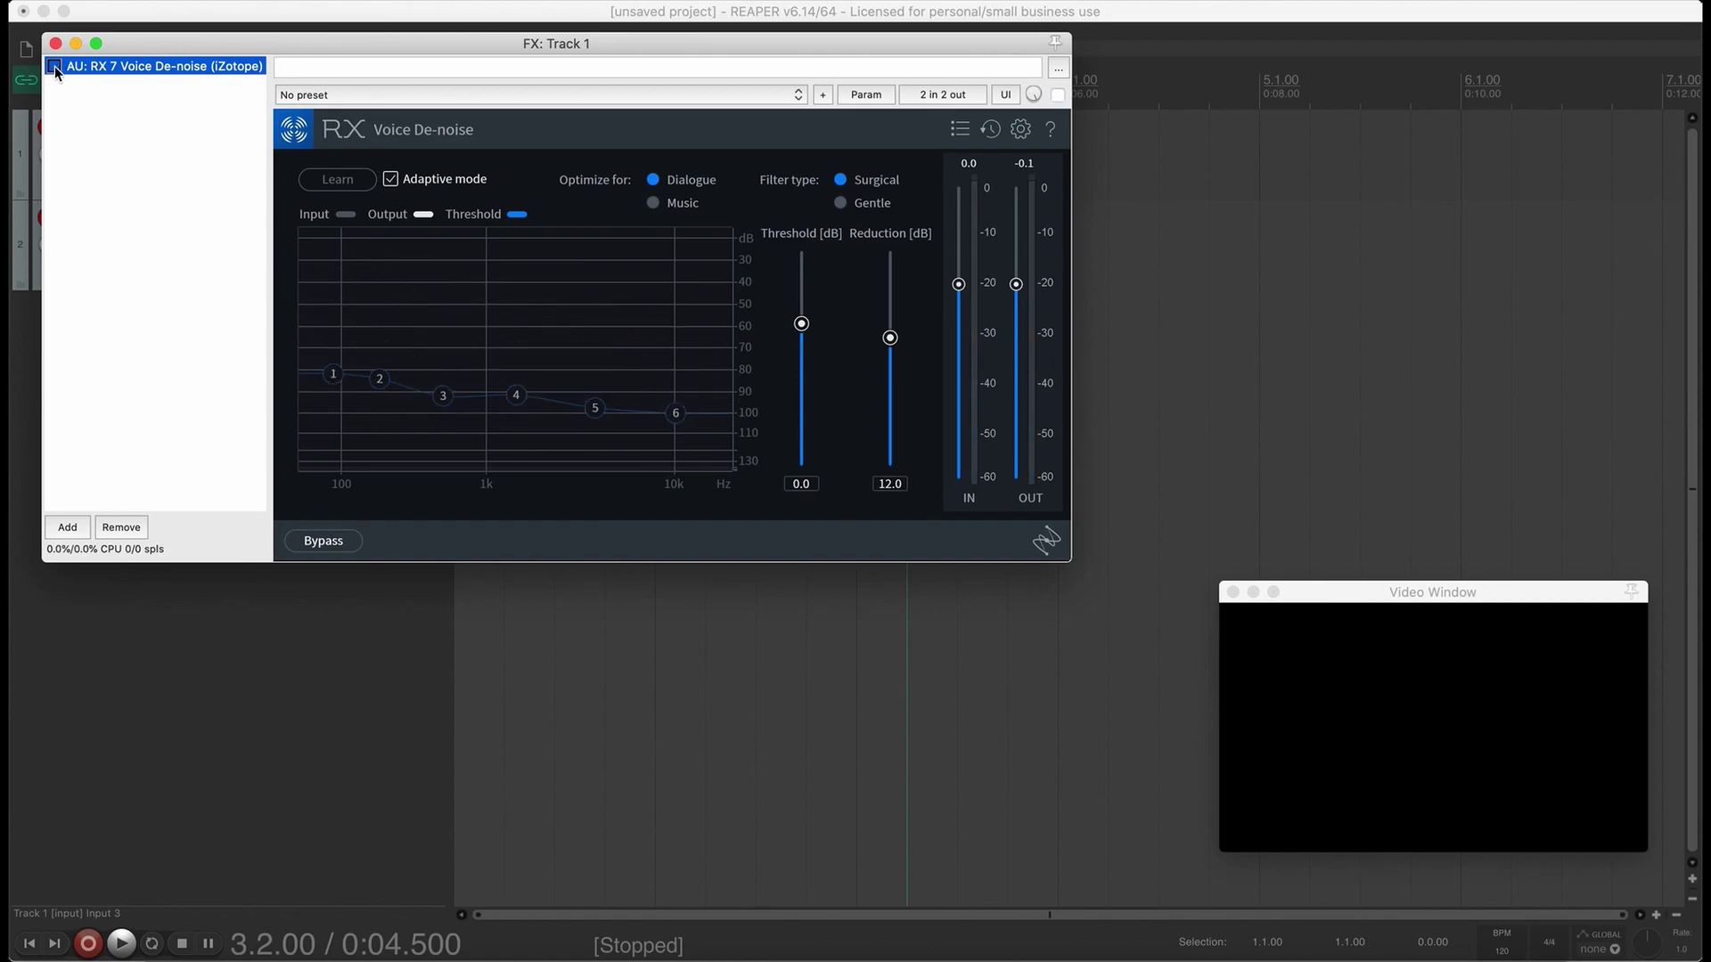
click(54, 66)
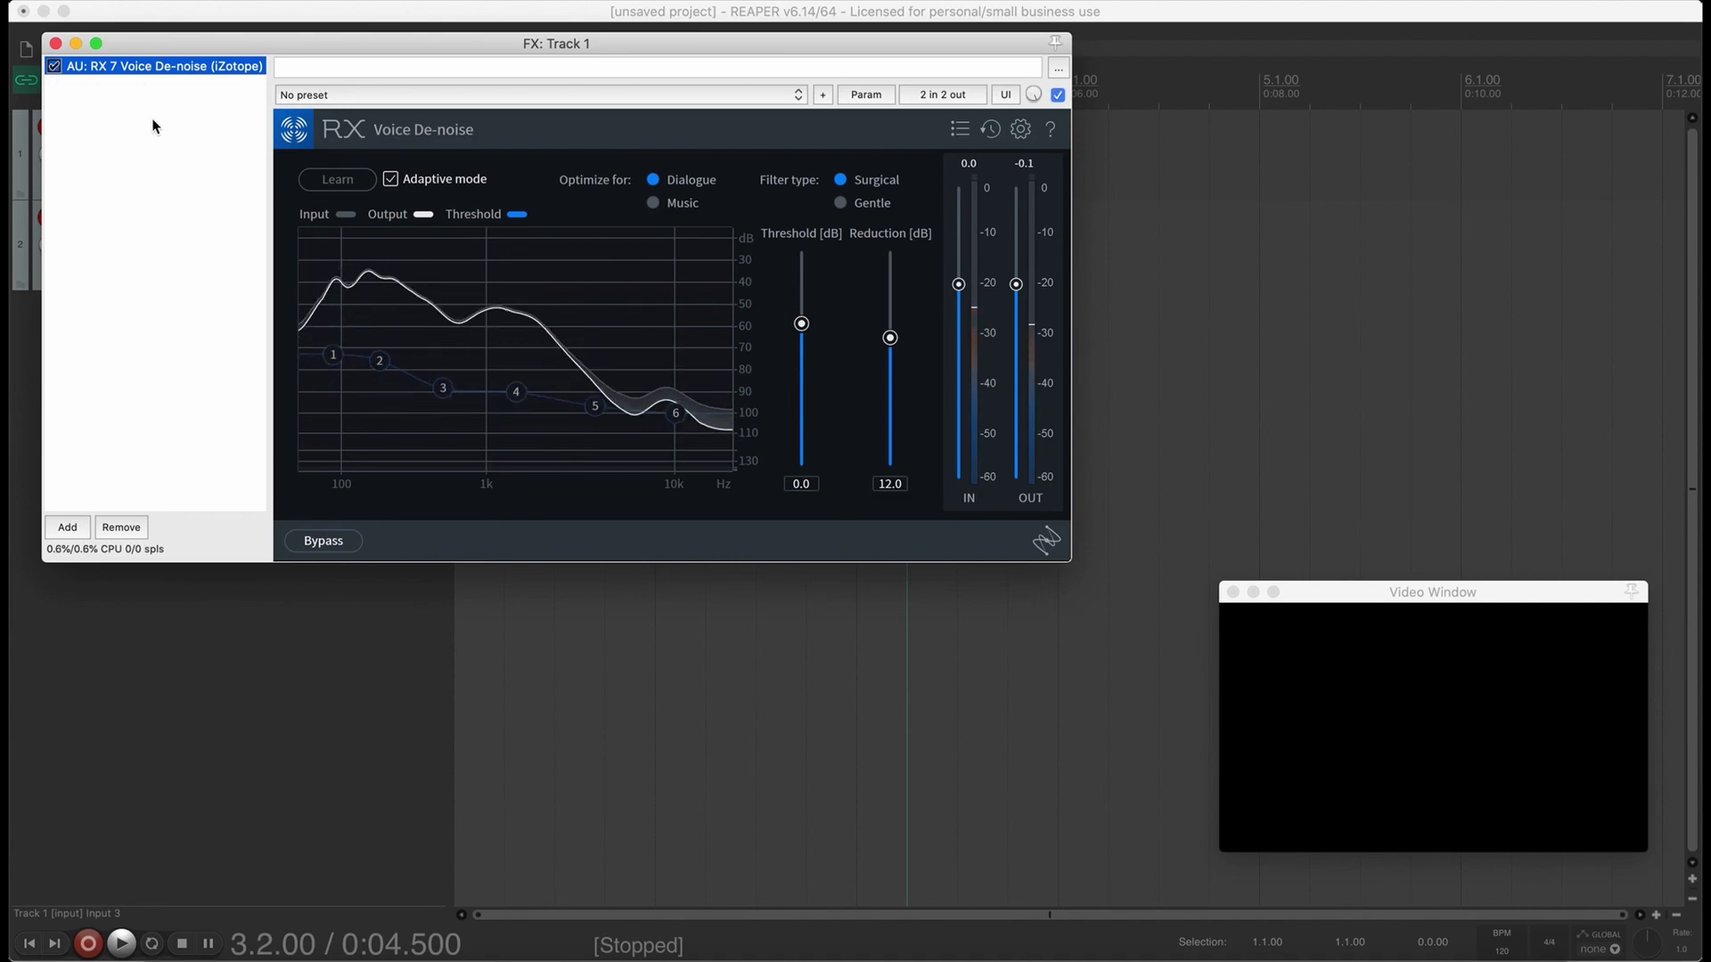
click(55, 43)
click(293, 218)
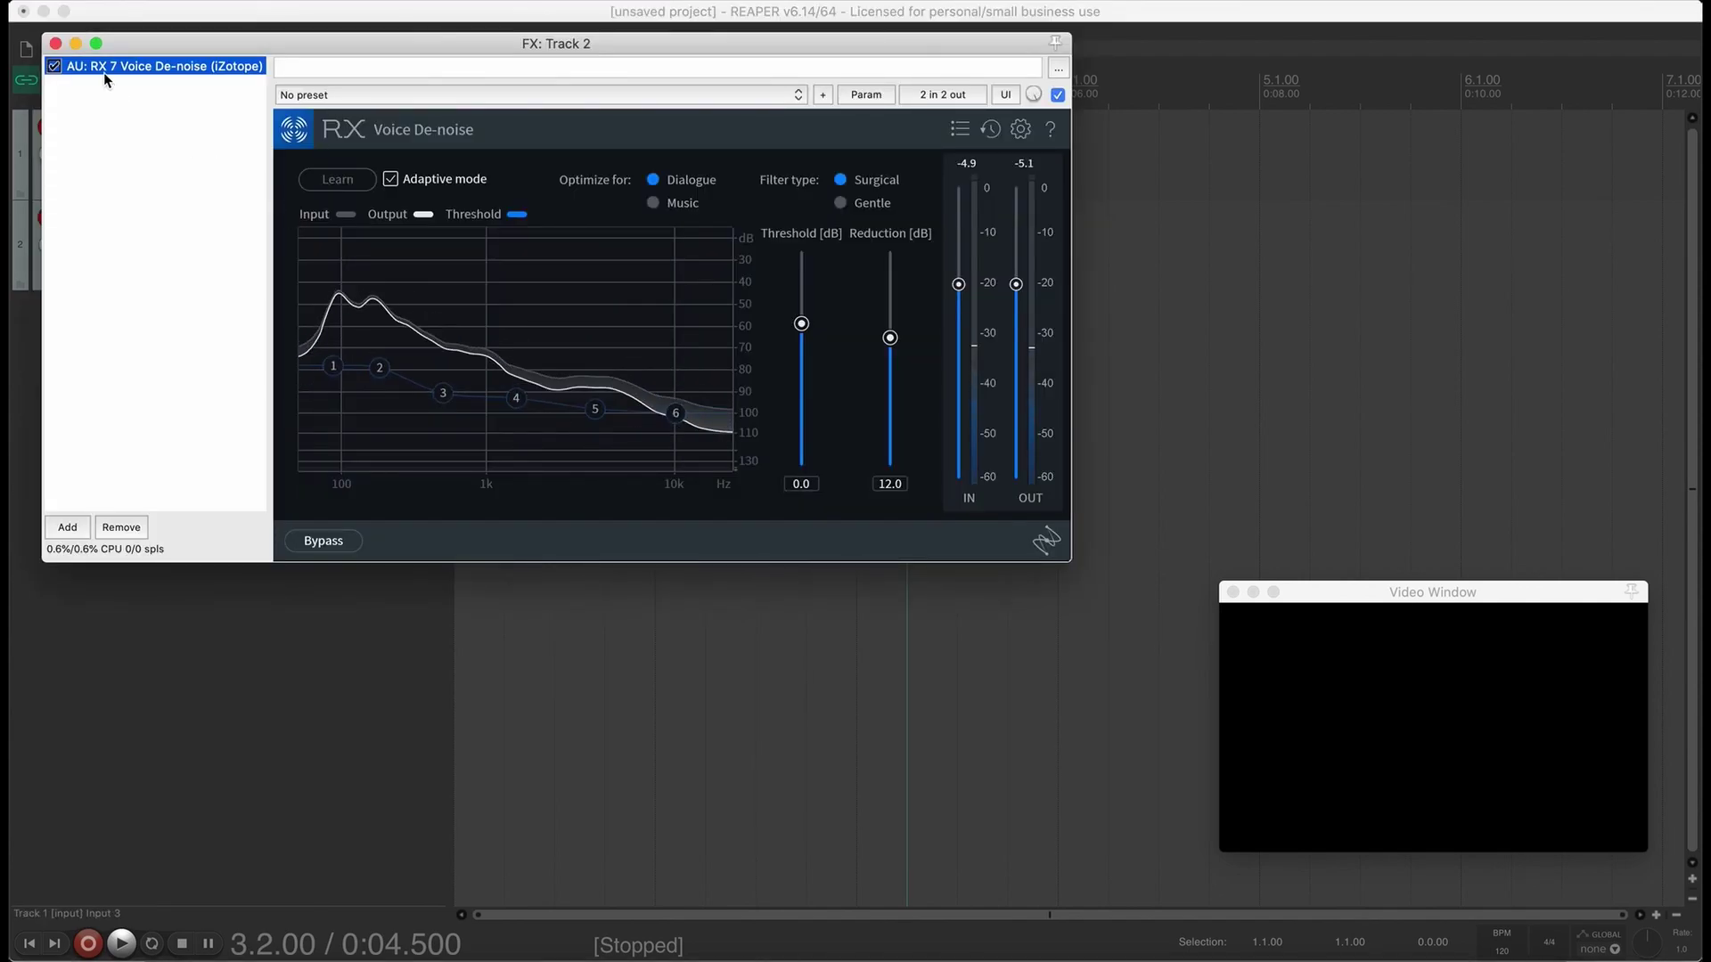
click(54, 66)
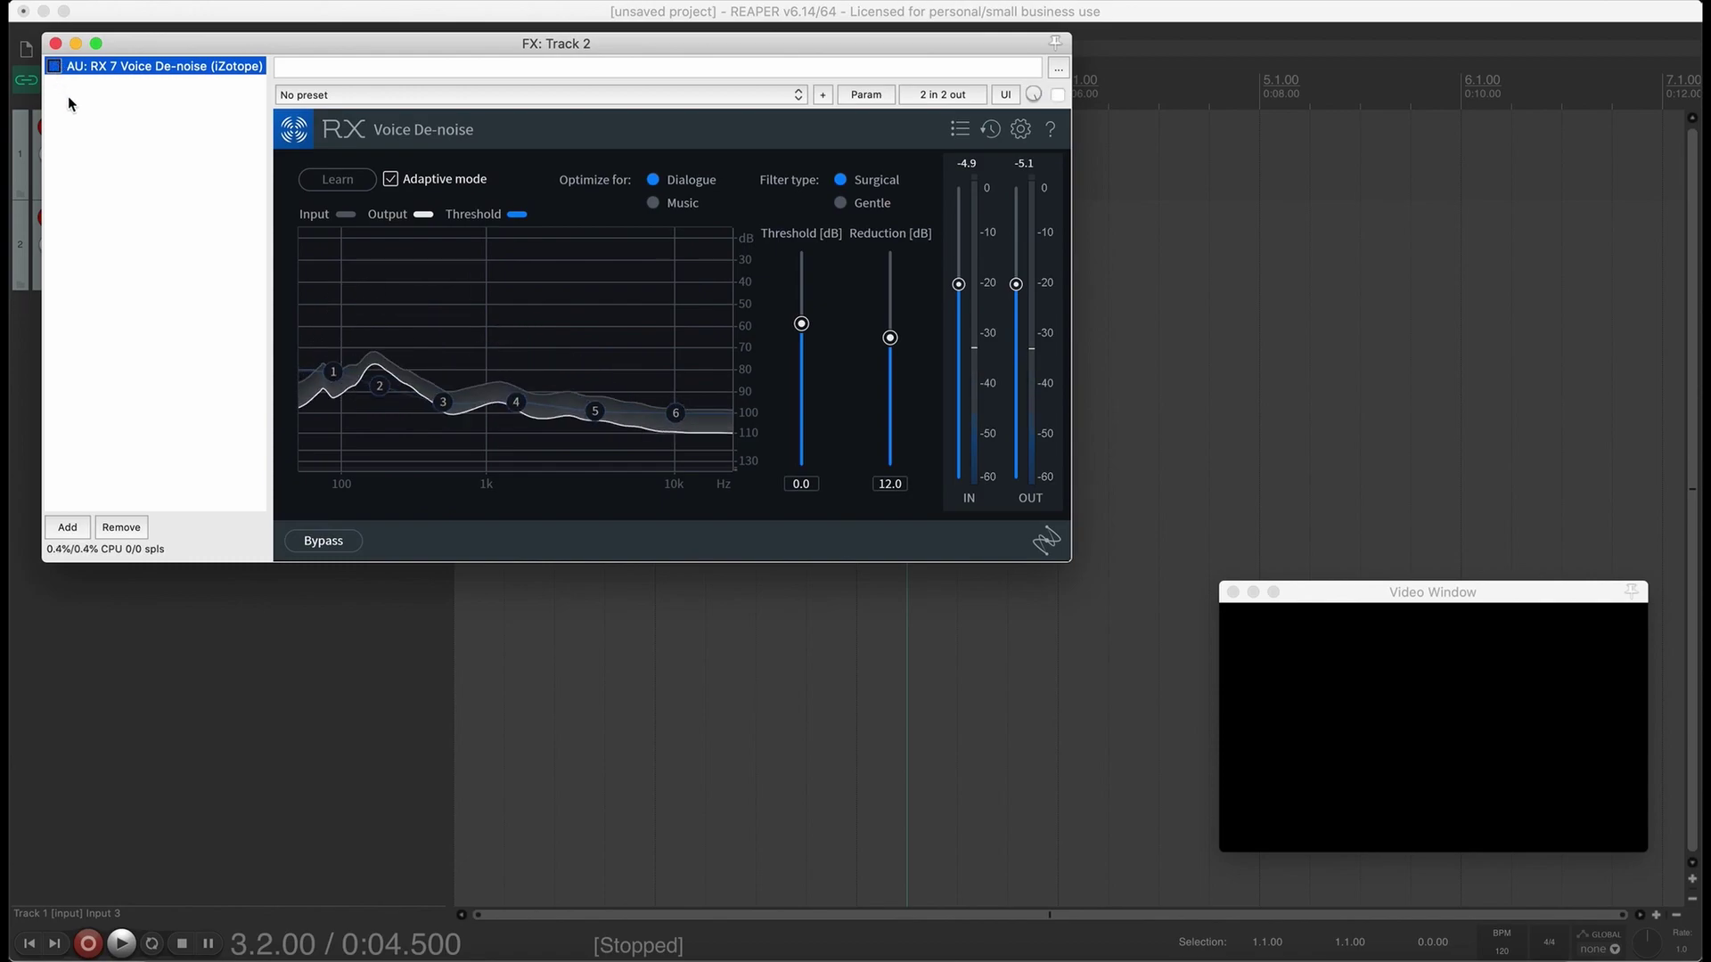
click(57, 67)
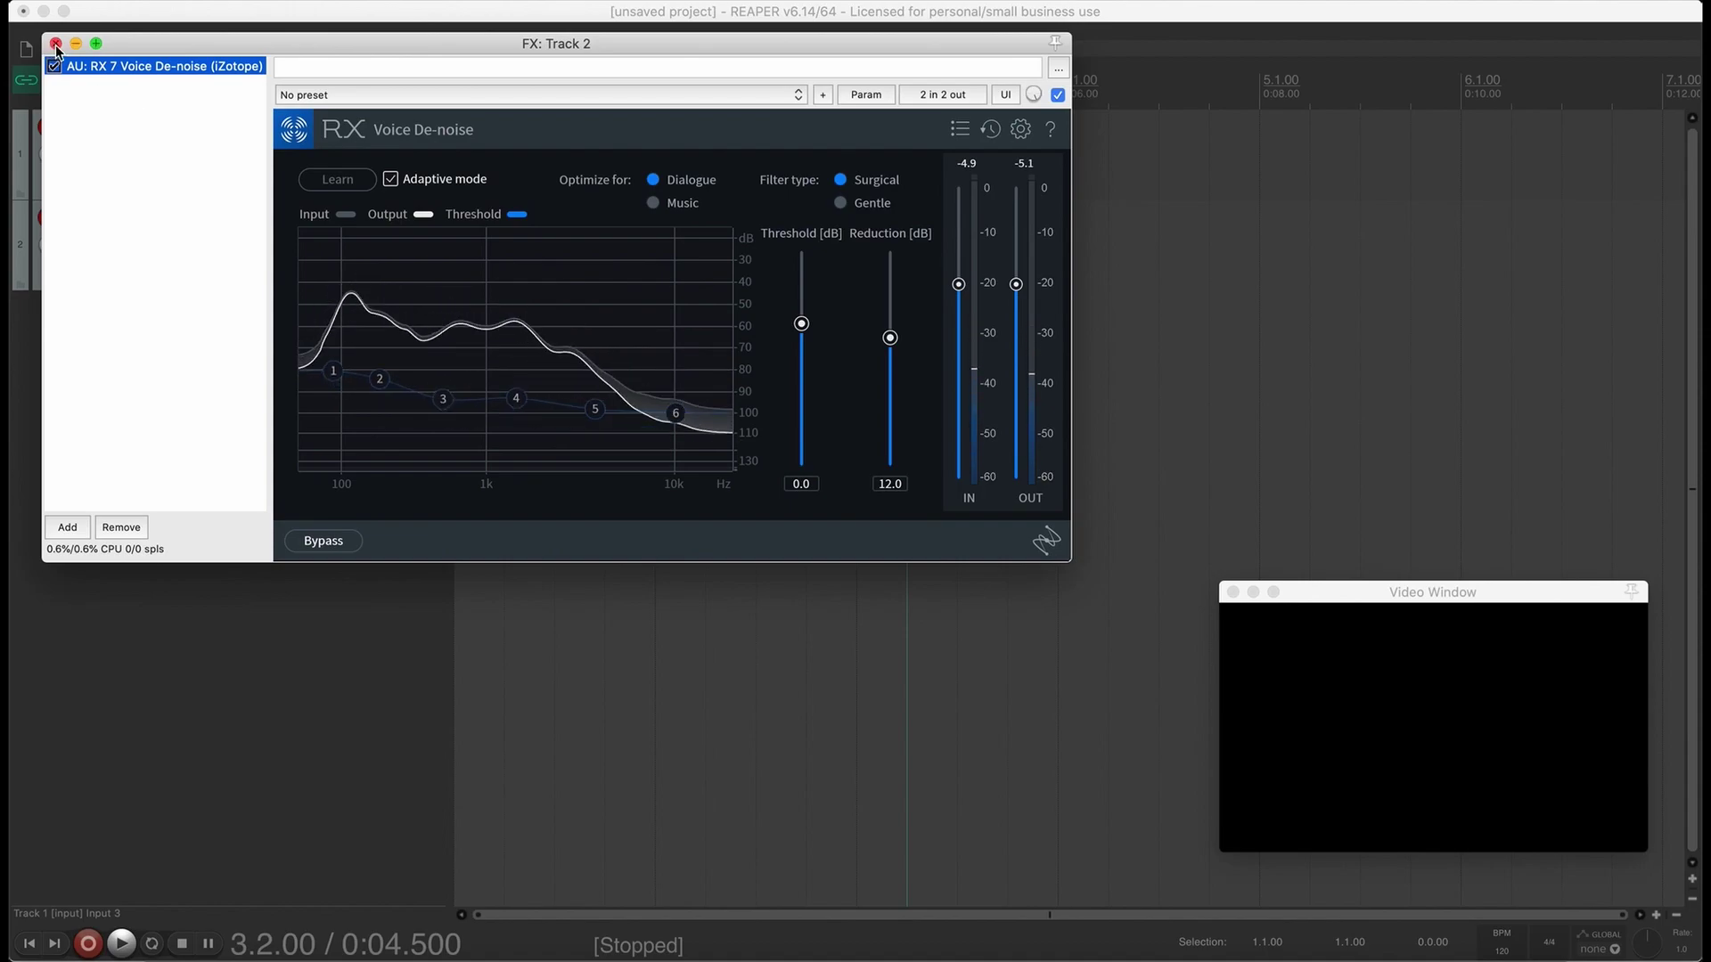
Add the VST WNS Stereo (Waves) plugin to Track 2 and apply its suggested suppression curve
double_click(130, 125)
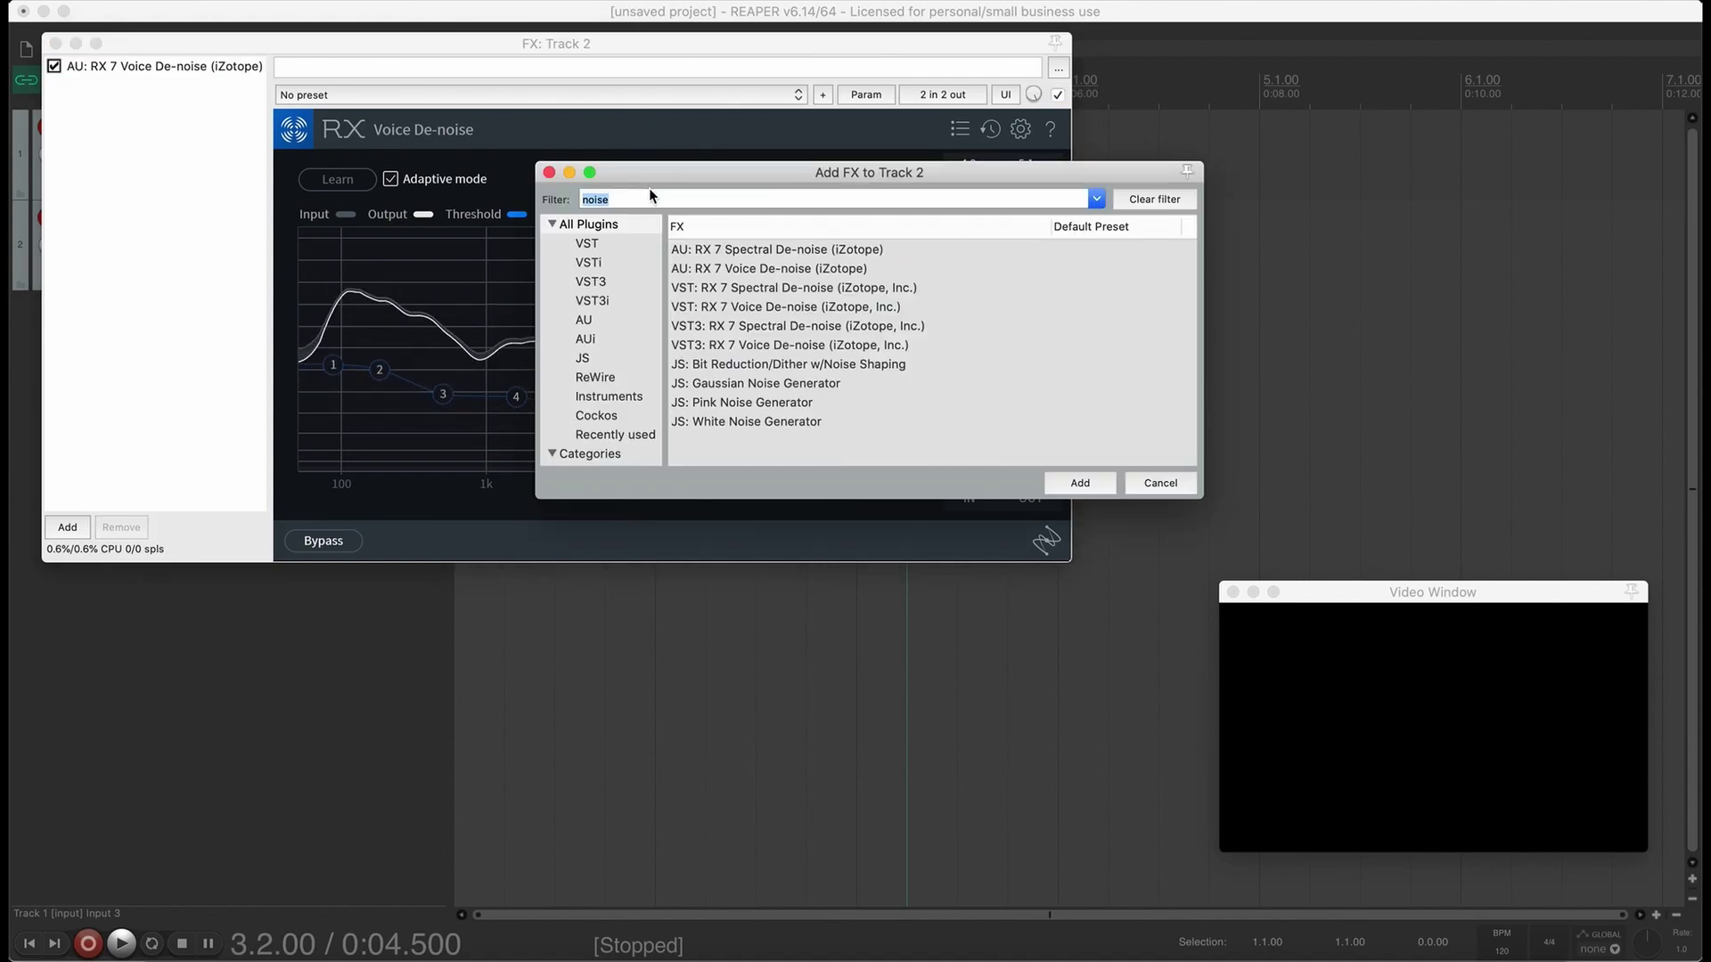
text(wns)
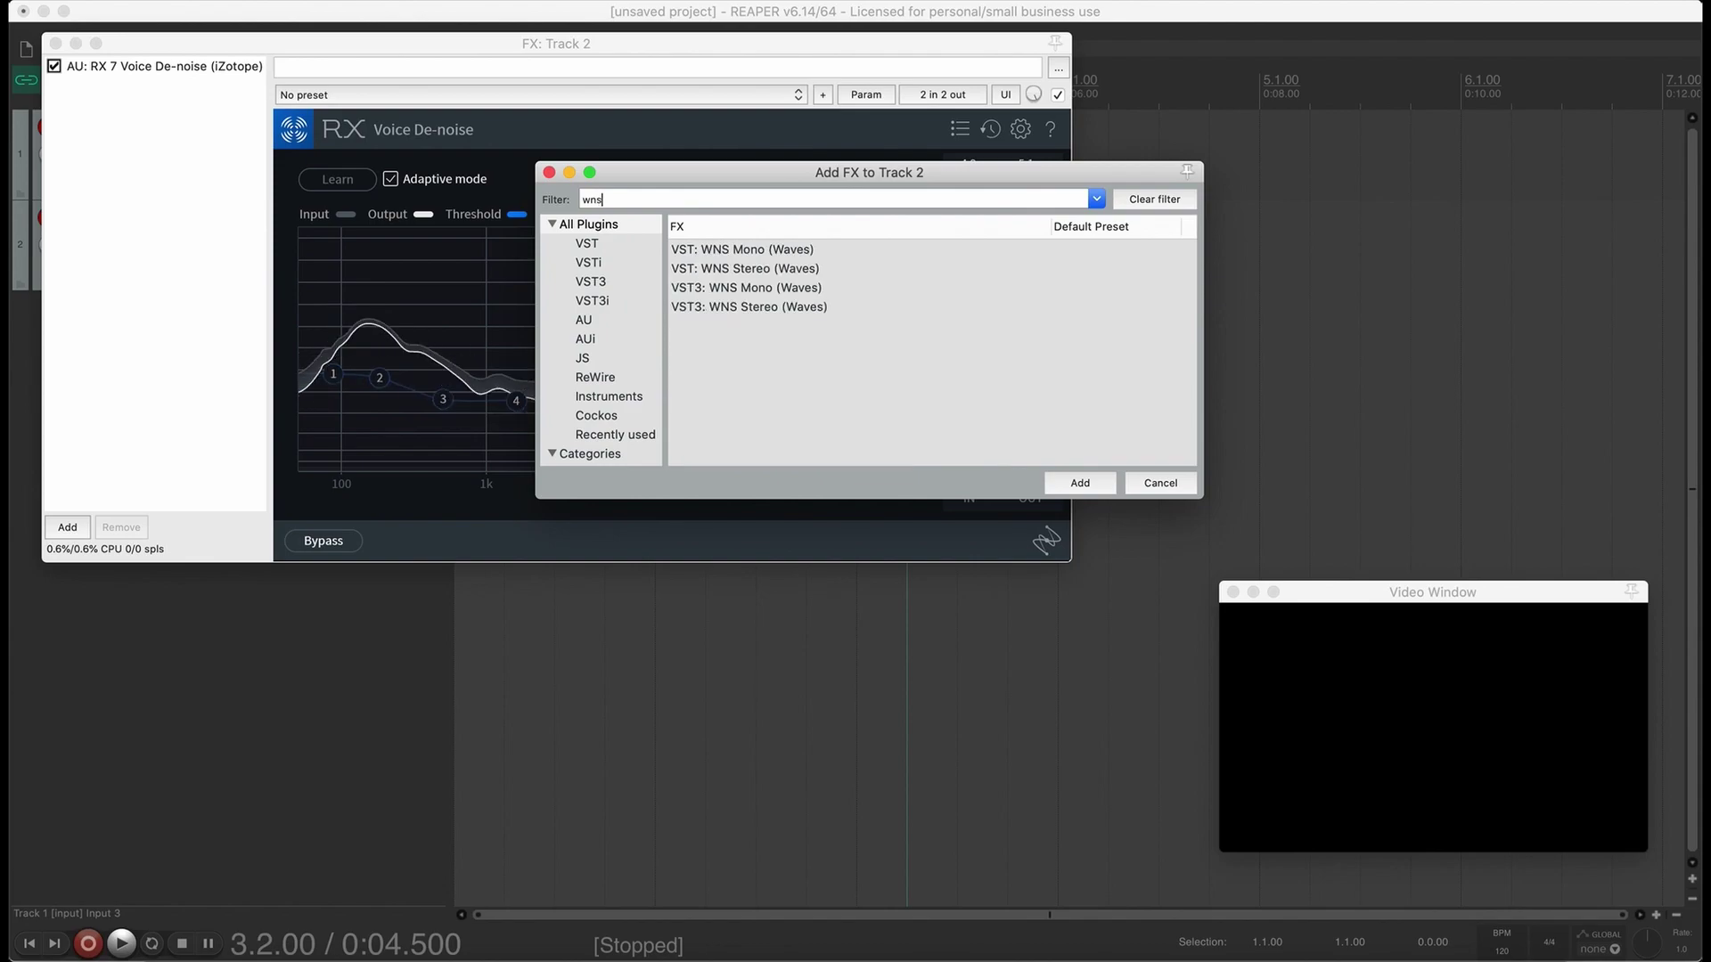
click(753, 268)
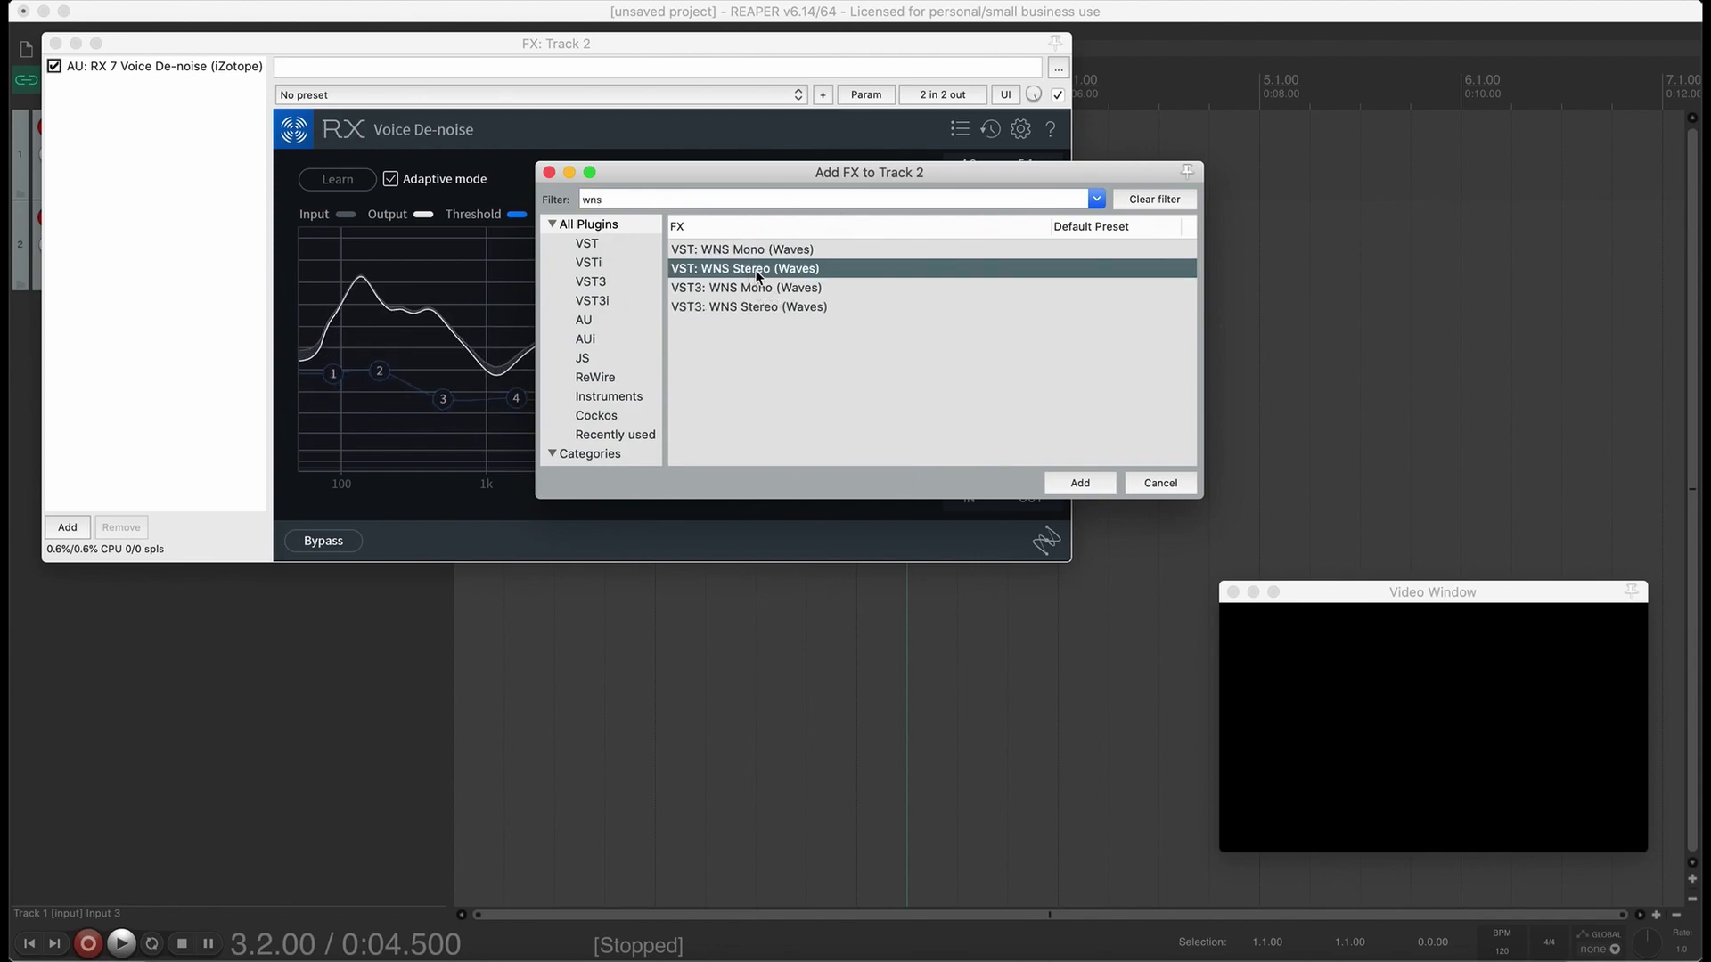
click(1078, 482)
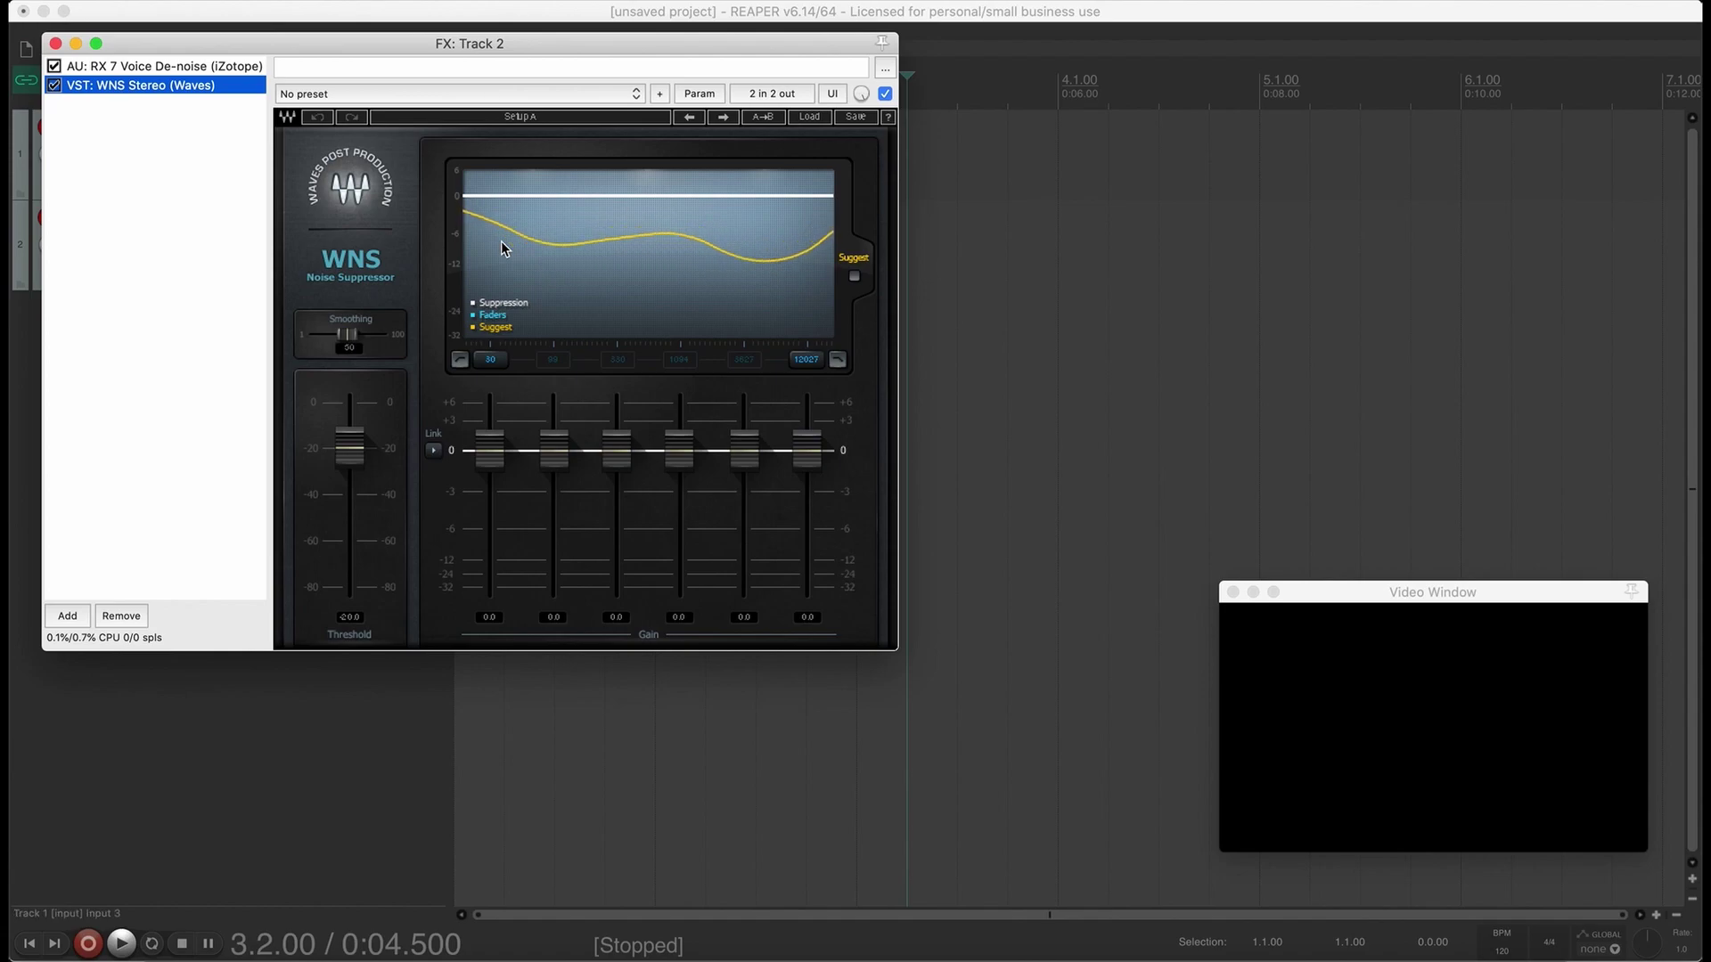
click(856, 279)
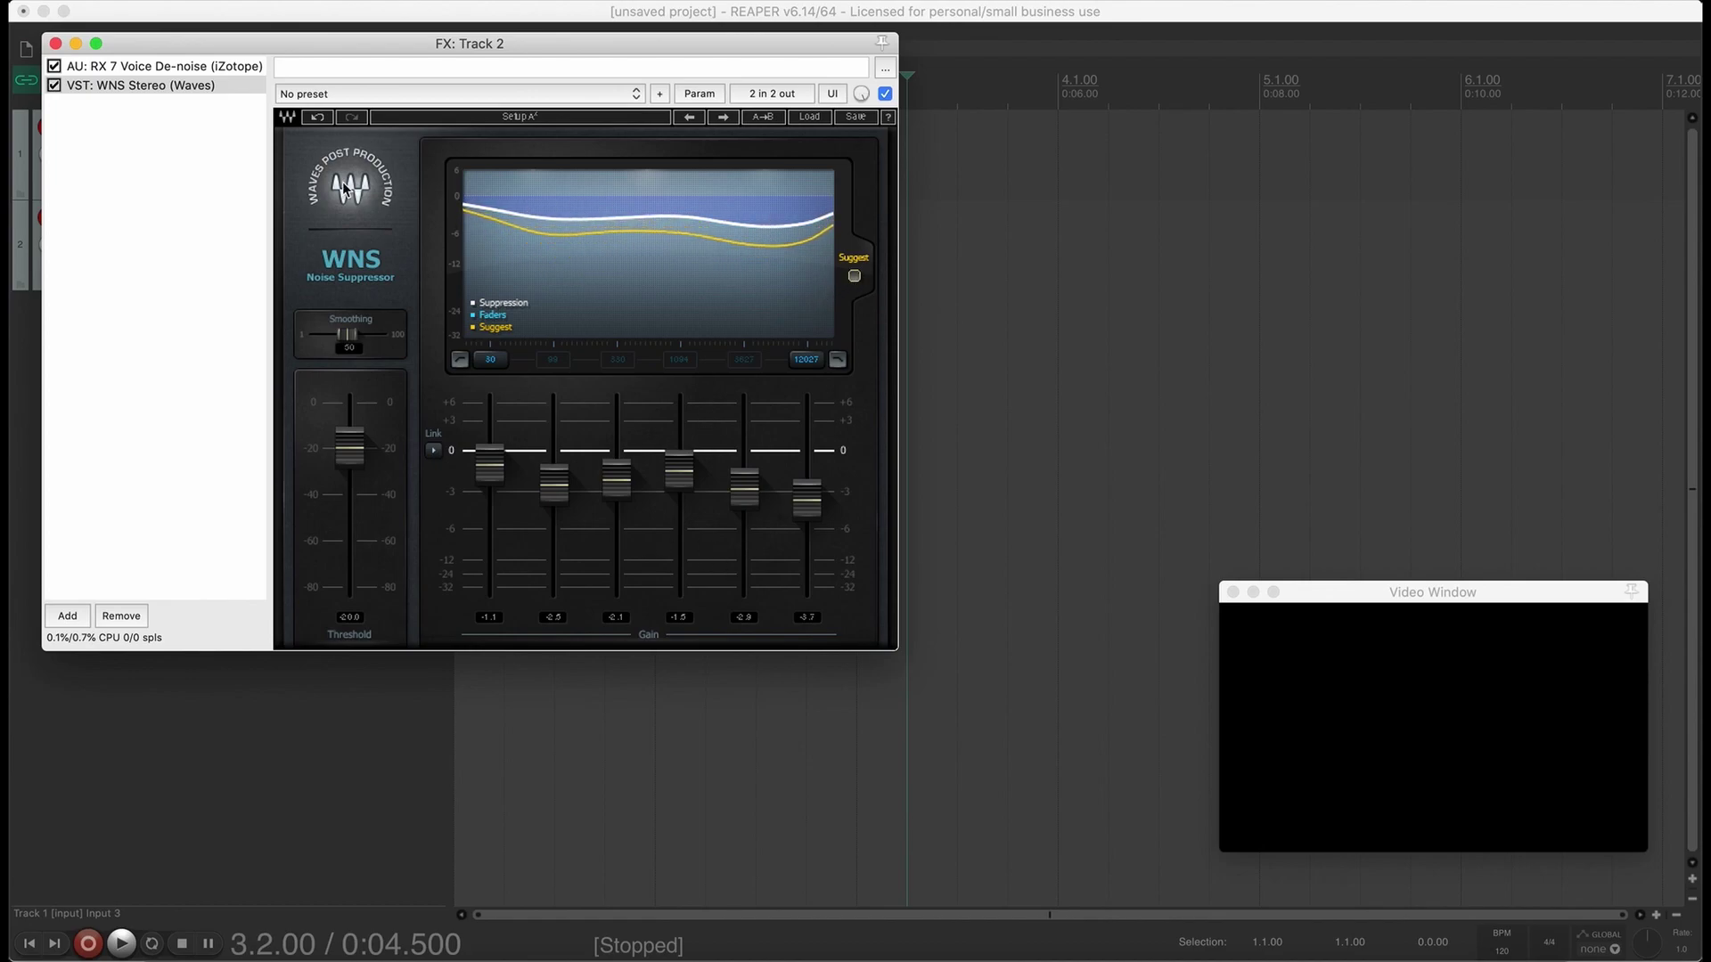
Disable WNS Stereo on Track 2, close the effects window, and switch back to Audacity
click(54, 84)
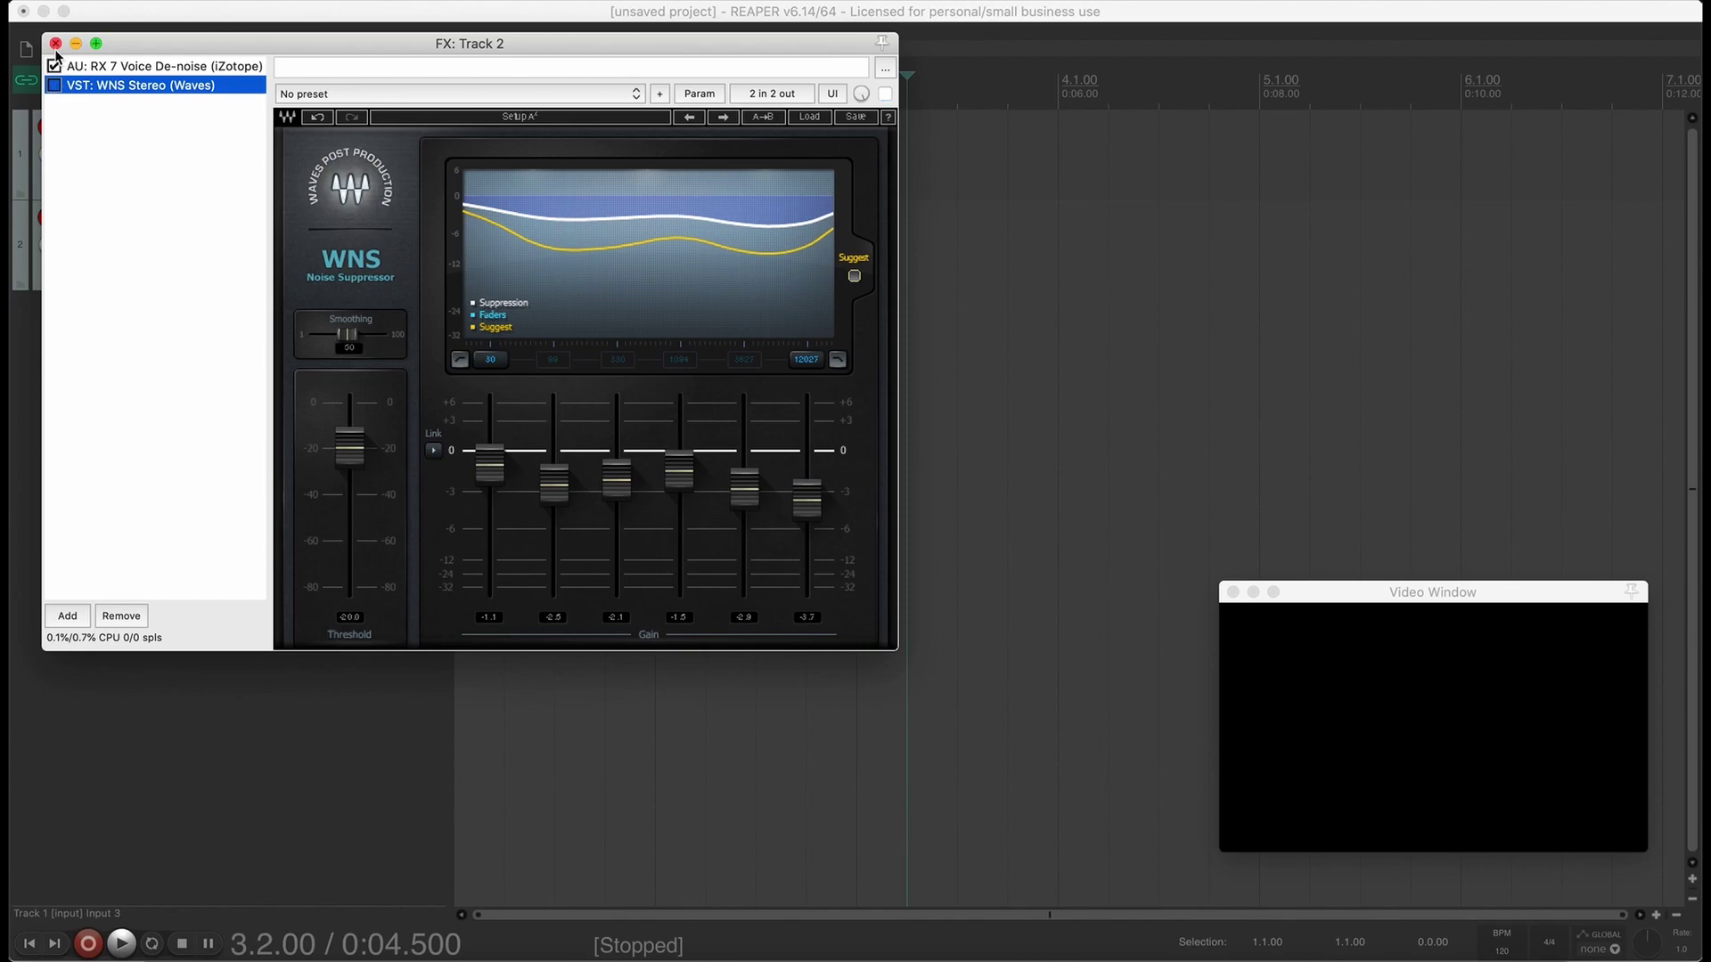
click(56, 43)
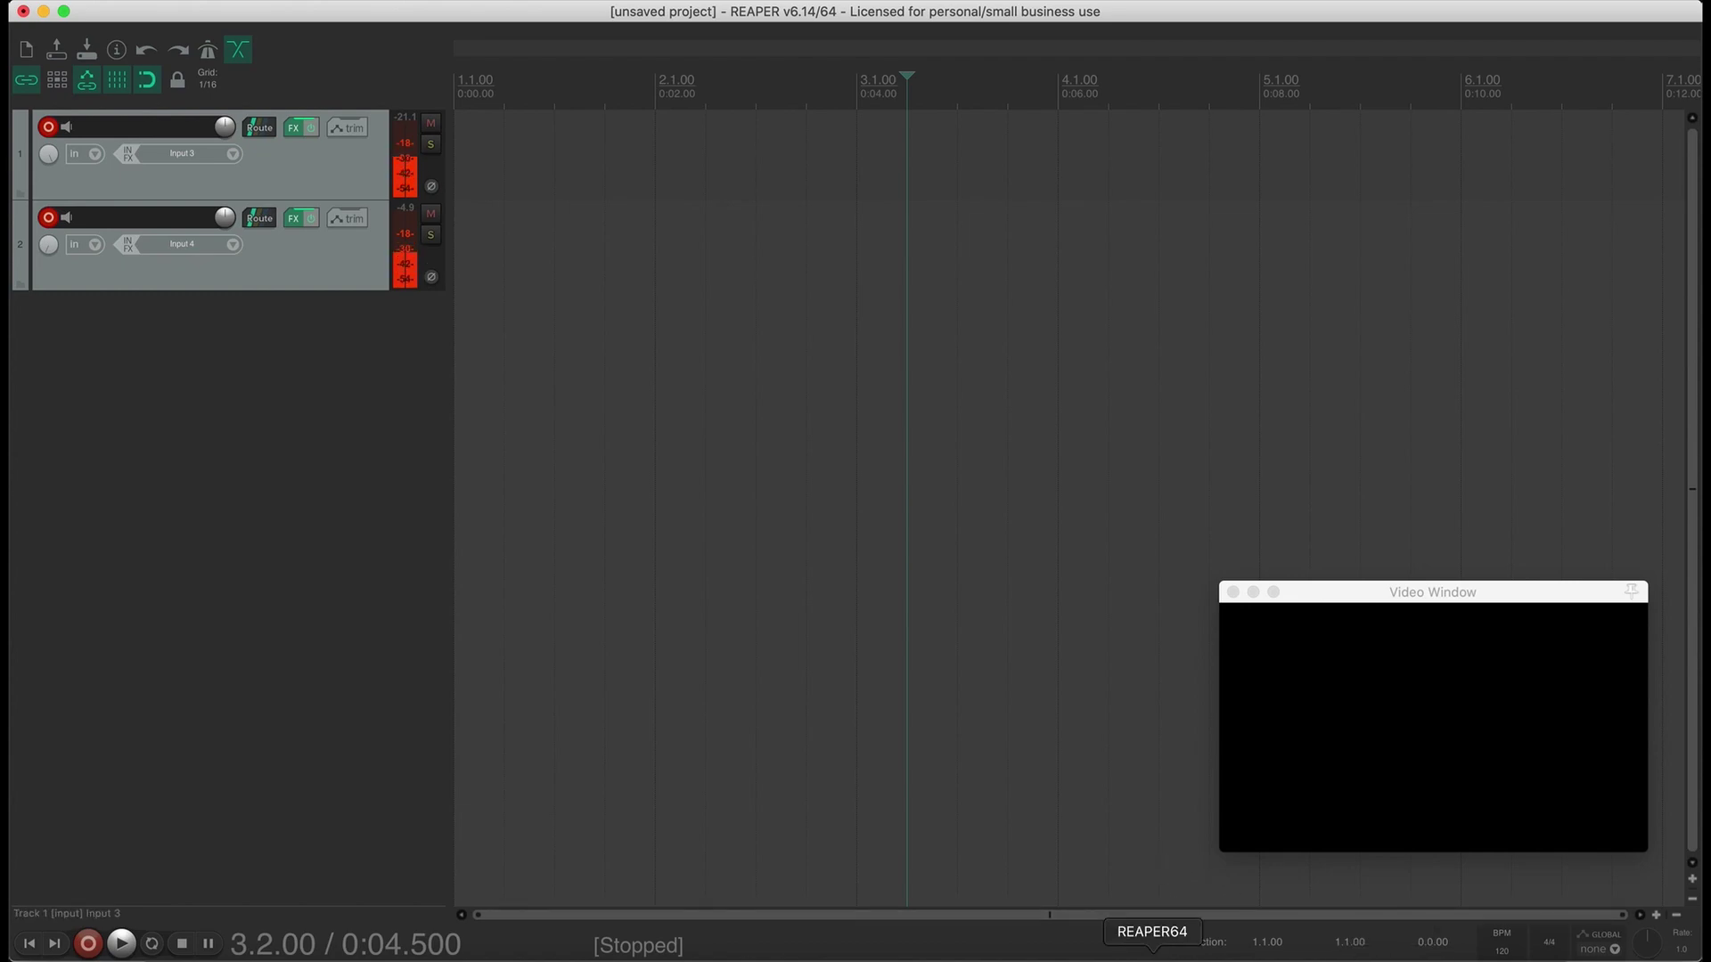
click(1390, 953)
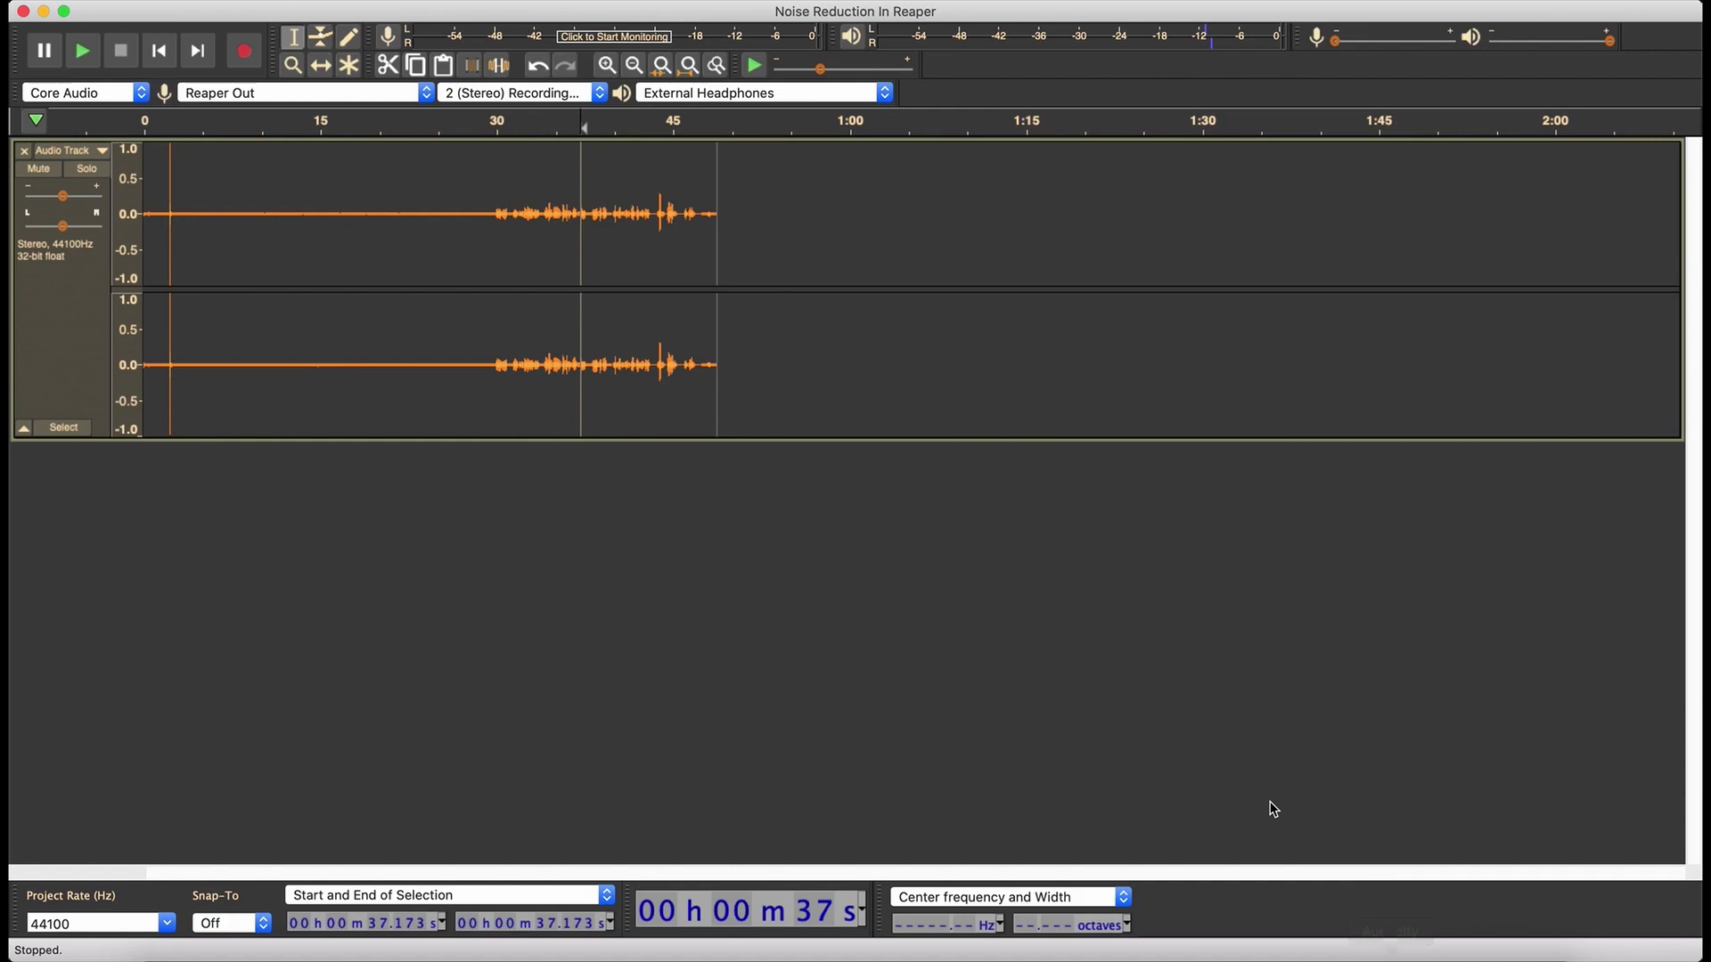